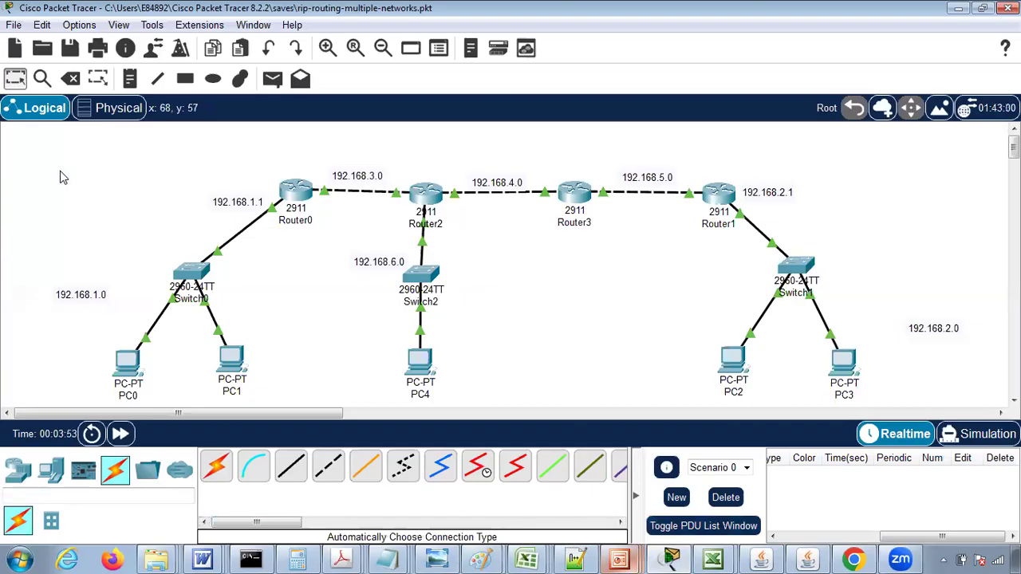
- Create a new blank network file in place of the open RIP routing topology
{"action": "left_click", "coordinate": [15, 27]}
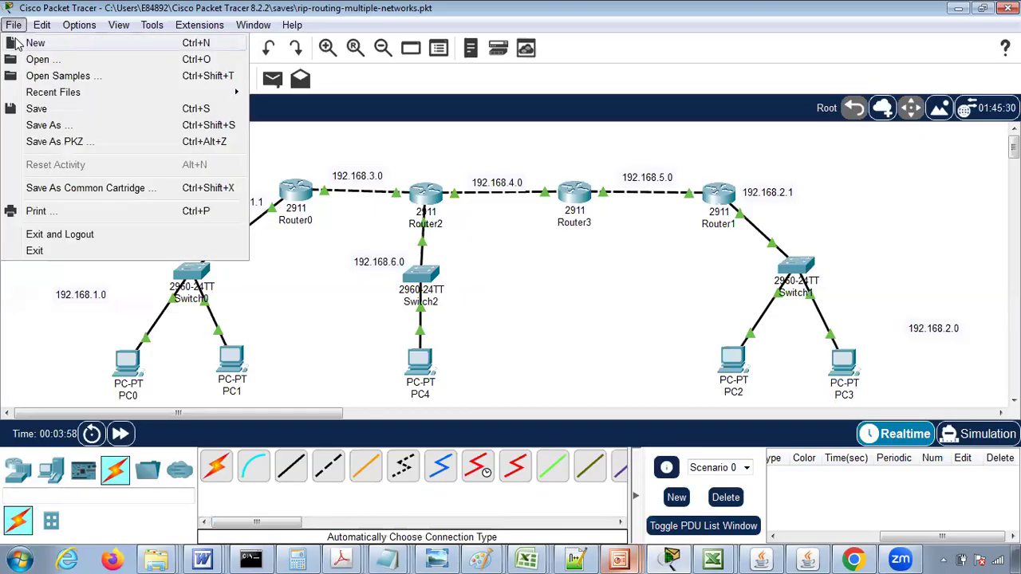
{"action": "left_click", "coordinate": [35, 43]}
{"action": "left_click", "coordinate": [547, 300]}
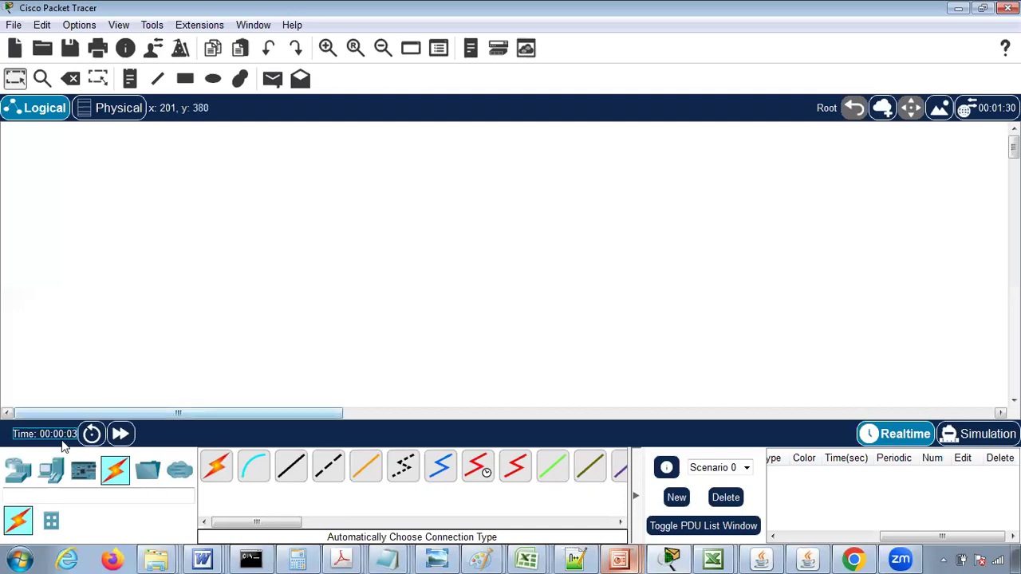
- Place a 2960 switch in the lower-left area of the logical workspace
{"action": "left_click", "coordinate": [17, 471]}
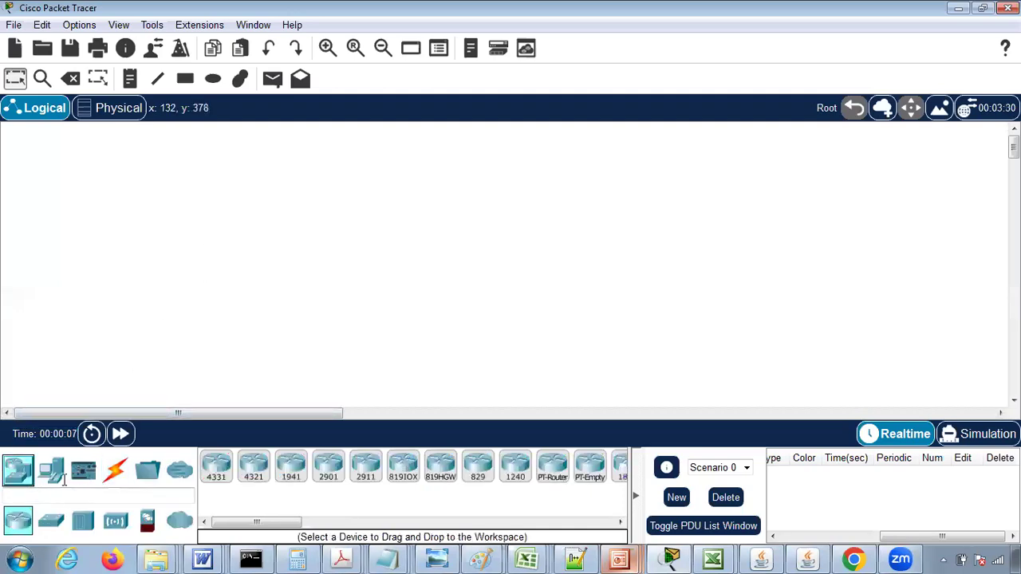
{"action": "left_click", "coordinate": [50, 521]}
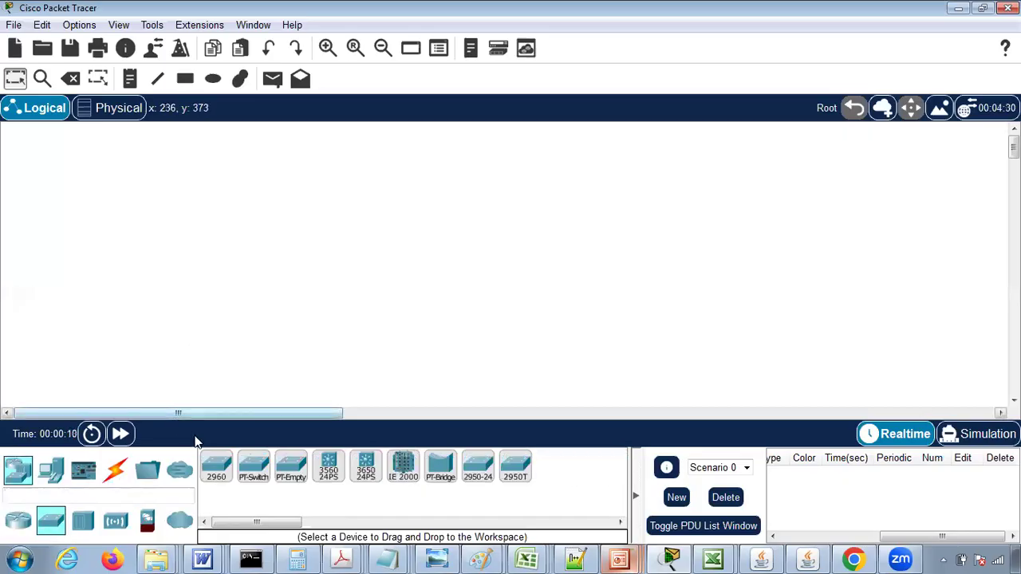
{"action": "left_click", "coordinate": [216, 466]}
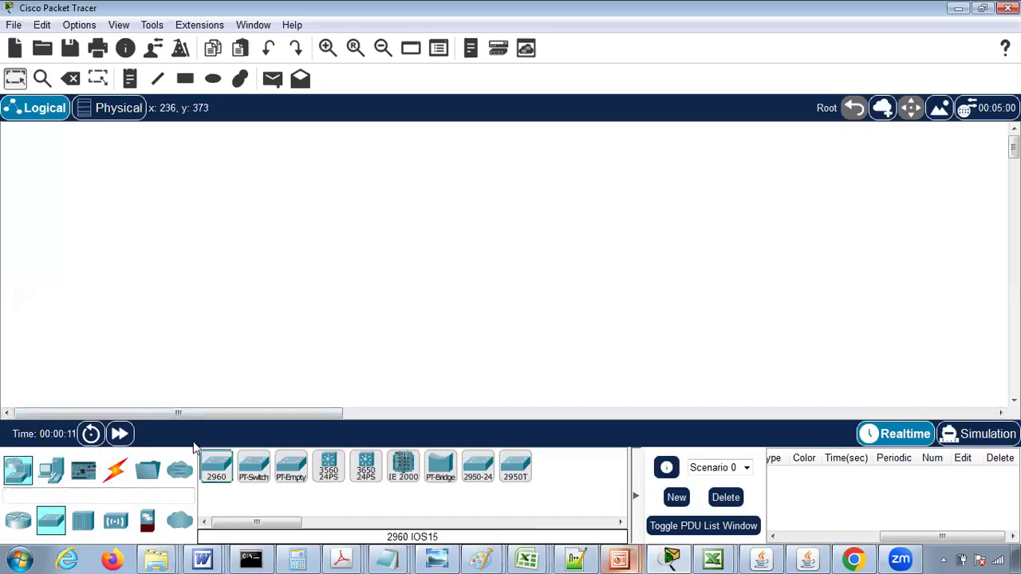
{"action": "left_click", "coordinate": [229, 287]}
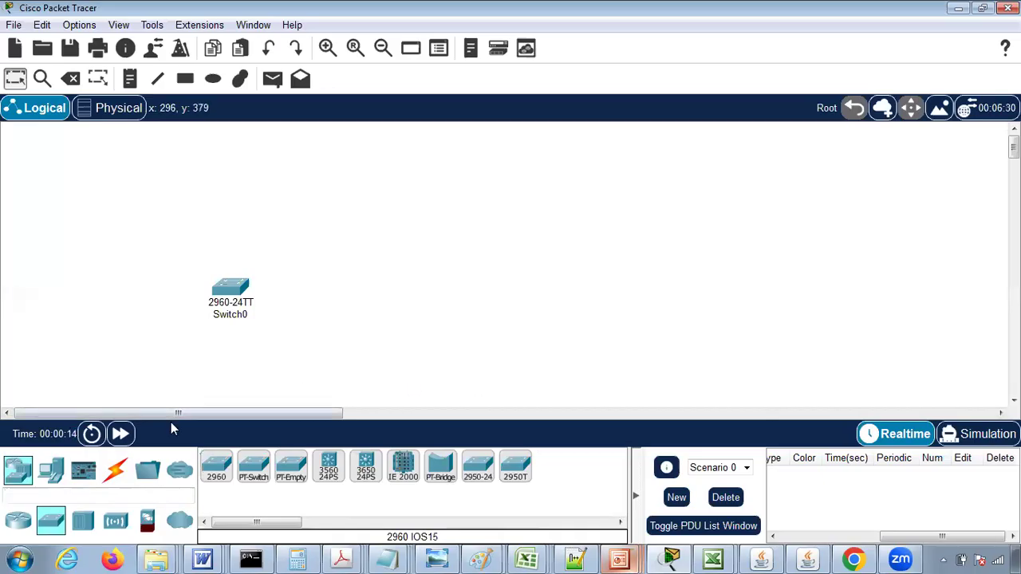
- Place two PCs below the switch, one on each side
{"action": "left_click", "coordinate": [50, 469]}
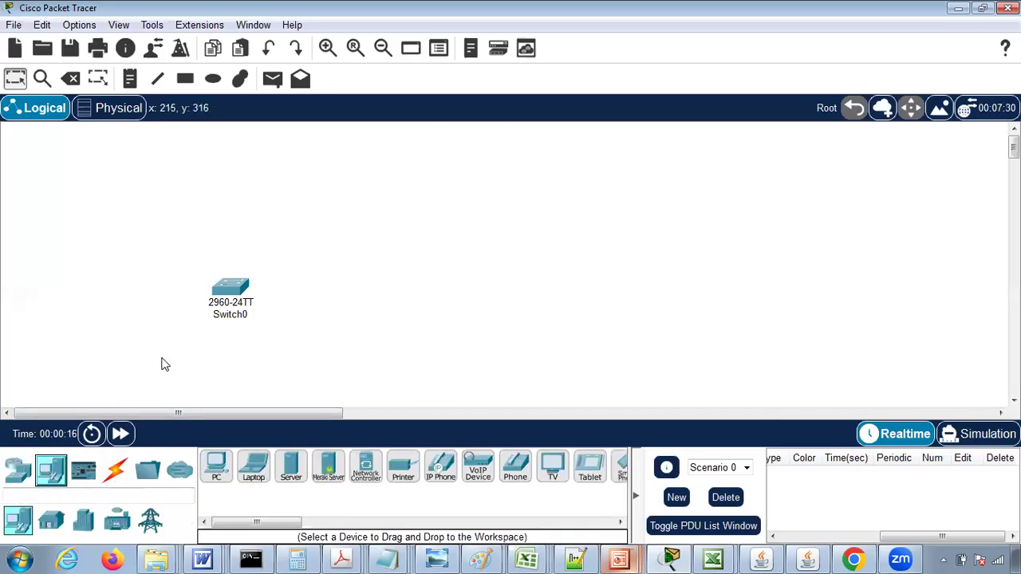
{"action": "left_click", "coordinate": [216, 467]}
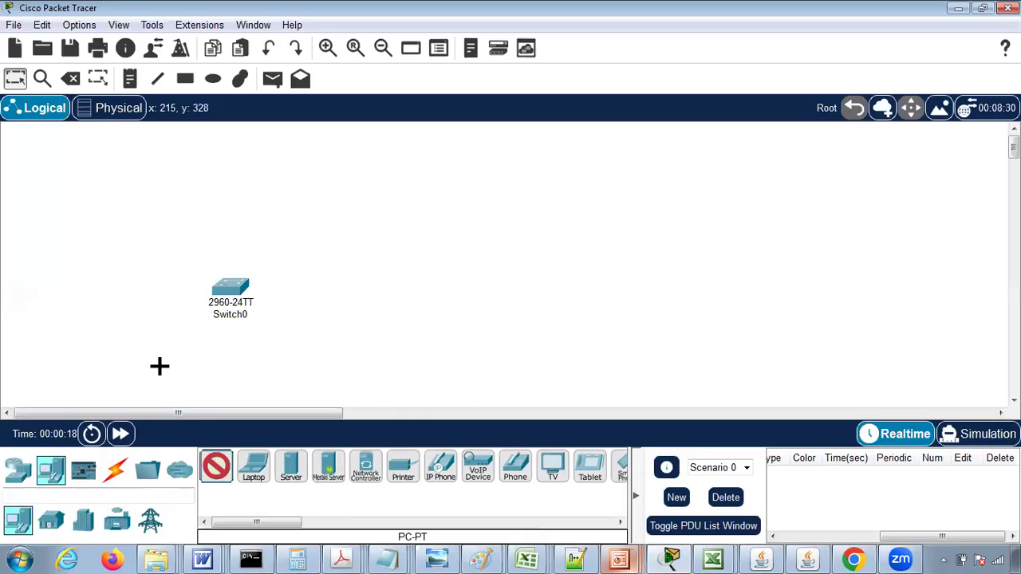
{"action": "left_click", "coordinate": [160, 367]}
{"action": "left_click", "coordinate": [219, 466]}
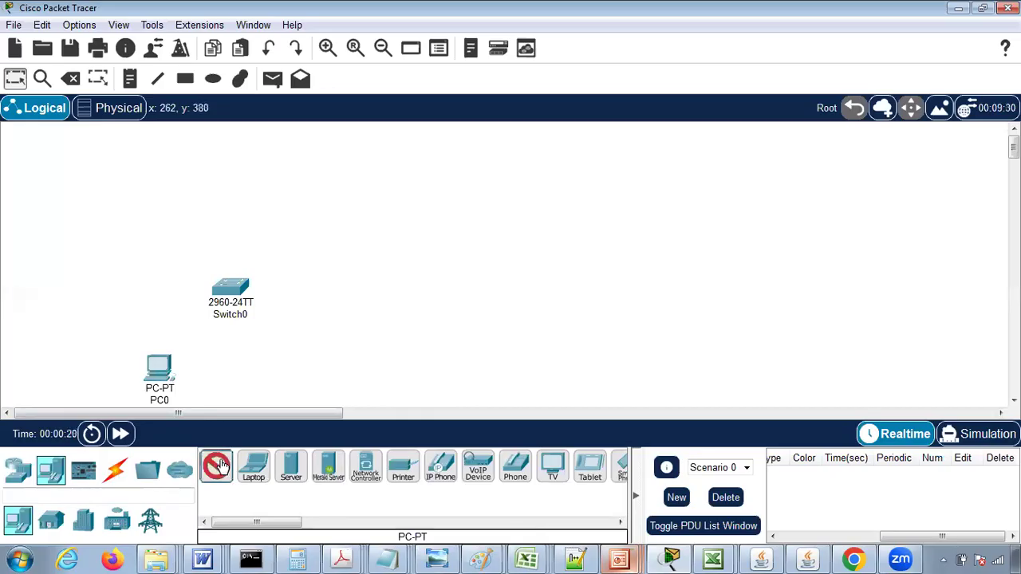
{"action": "left_click", "coordinate": [281, 377]}
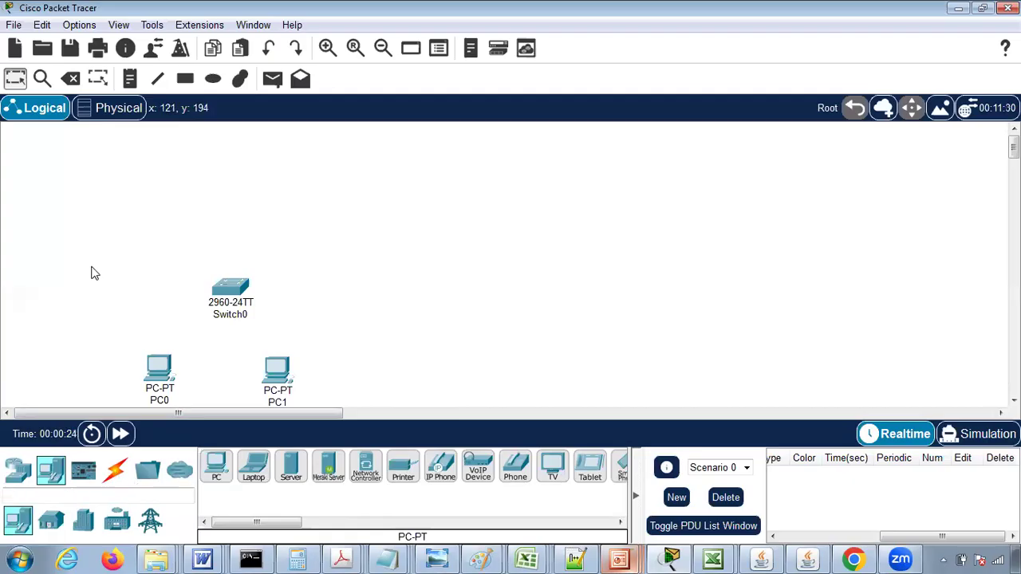
- Add a text note reading 192.168.1.0 beside the first PC to label the network
{"action": "left_click", "coordinate": [129, 78]}
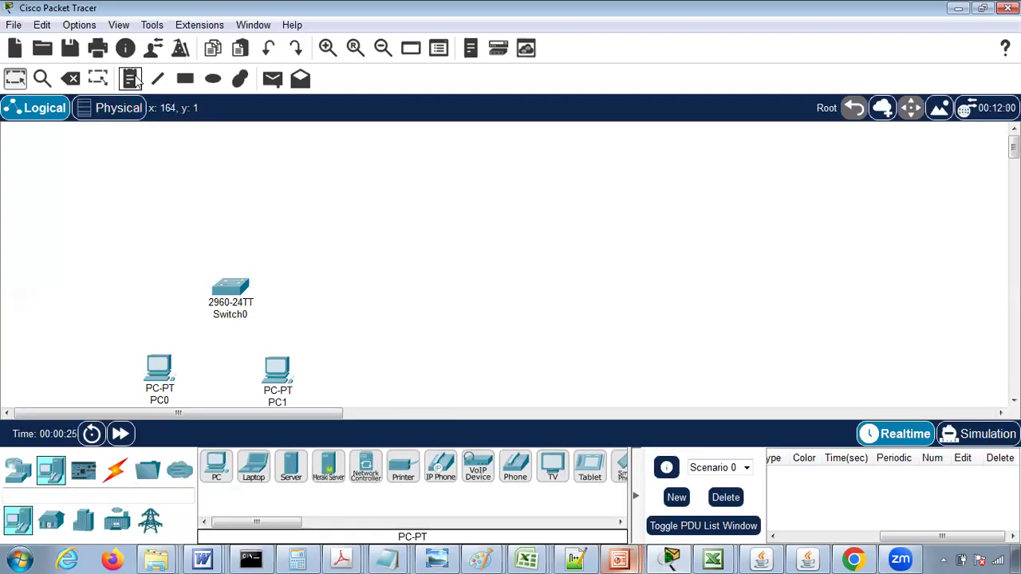
{"action": "left_click", "coordinate": [71, 317]}
{"action": "type", "text": "192.168.1.0"}
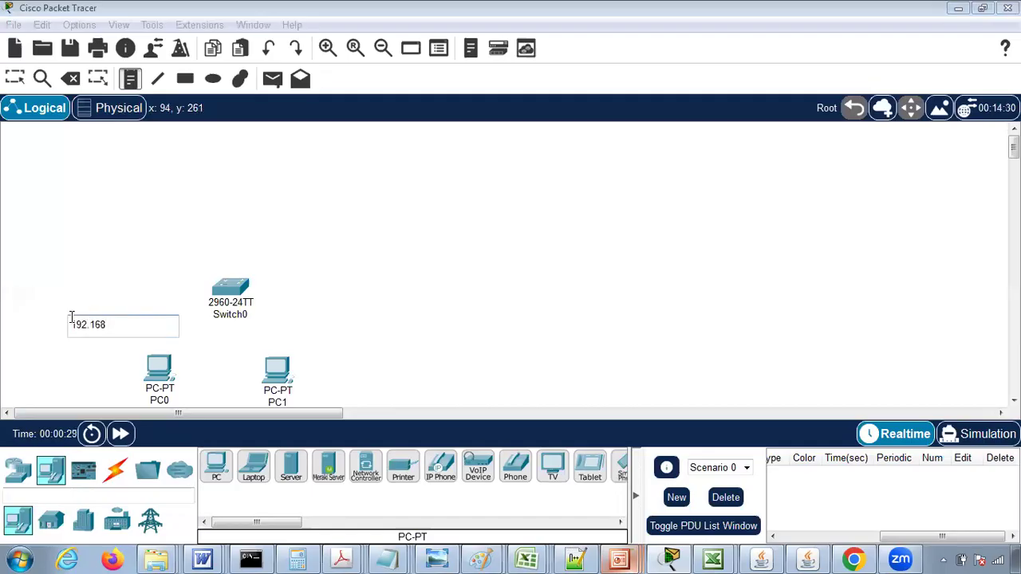
{"action": "left_click", "coordinate": [16, 79]}
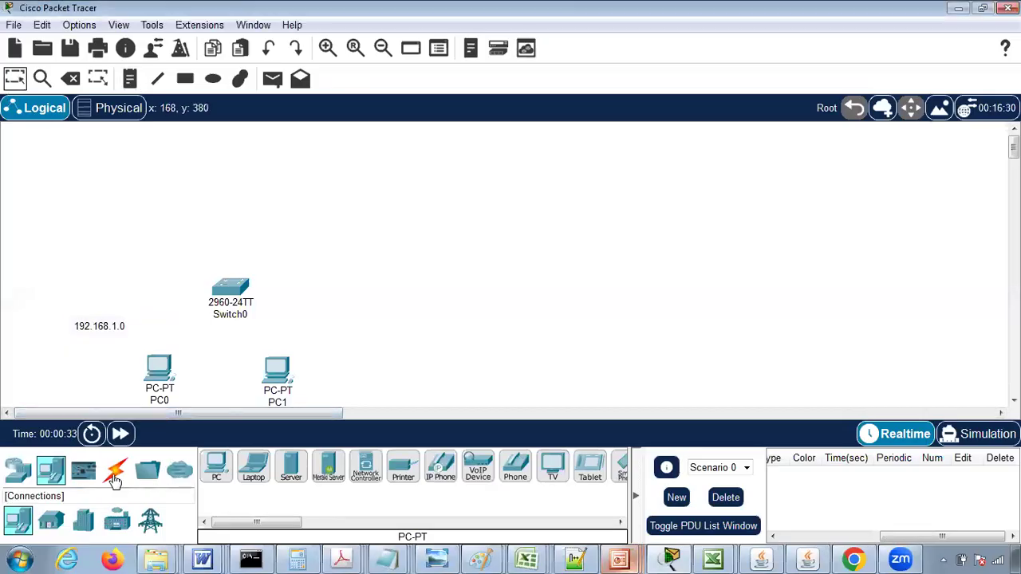
- Connect PC0 and PC1 to Switch0 using the automatically chosen connection type
{"action": "left_click", "coordinate": [114, 479]}
{"action": "left_click", "coordinate": [215, 466]}
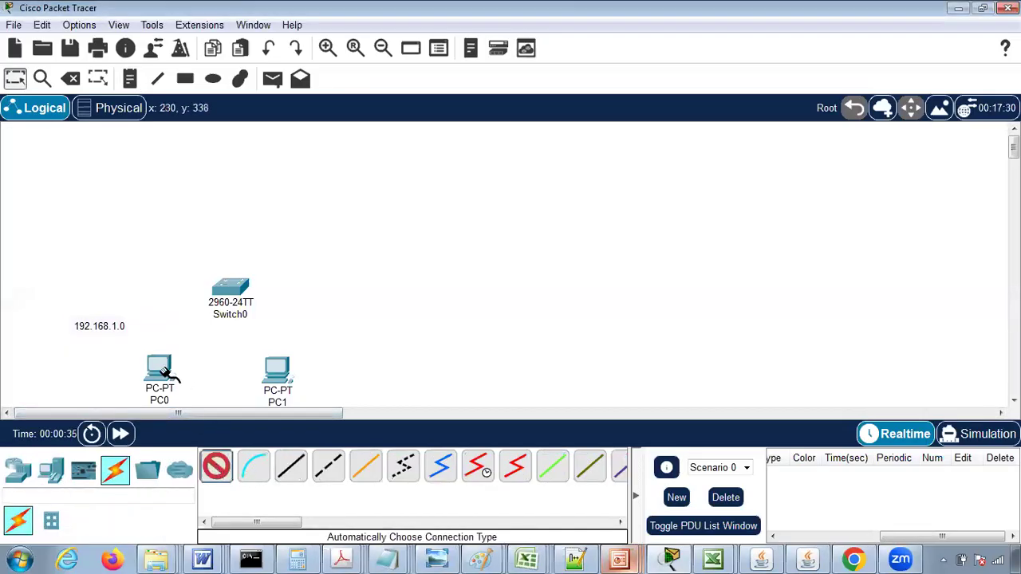
{"action": "left_click", "coordinate": [160, 367]}
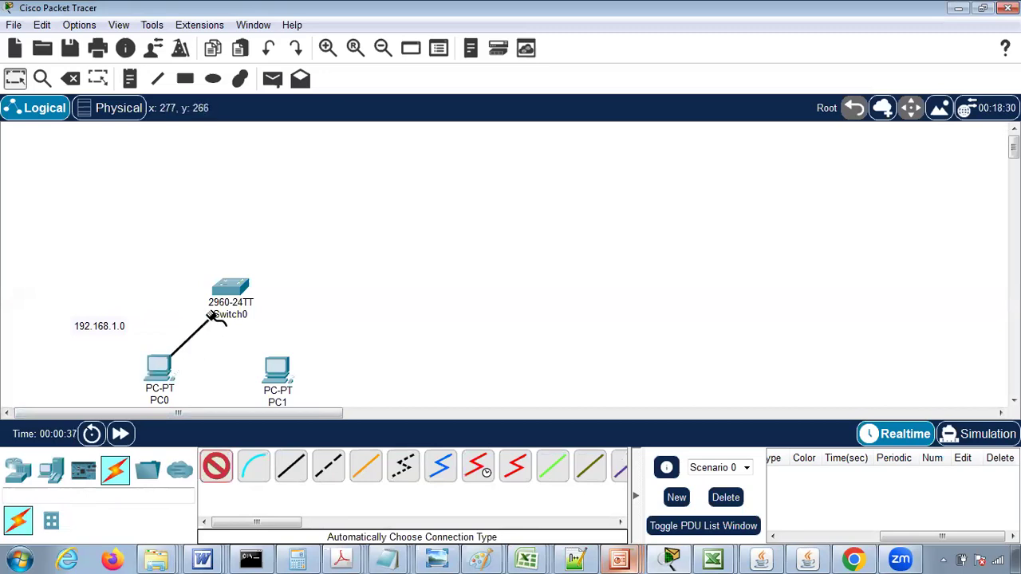
{"action": "left_click", "coordinate": [231, 289]}
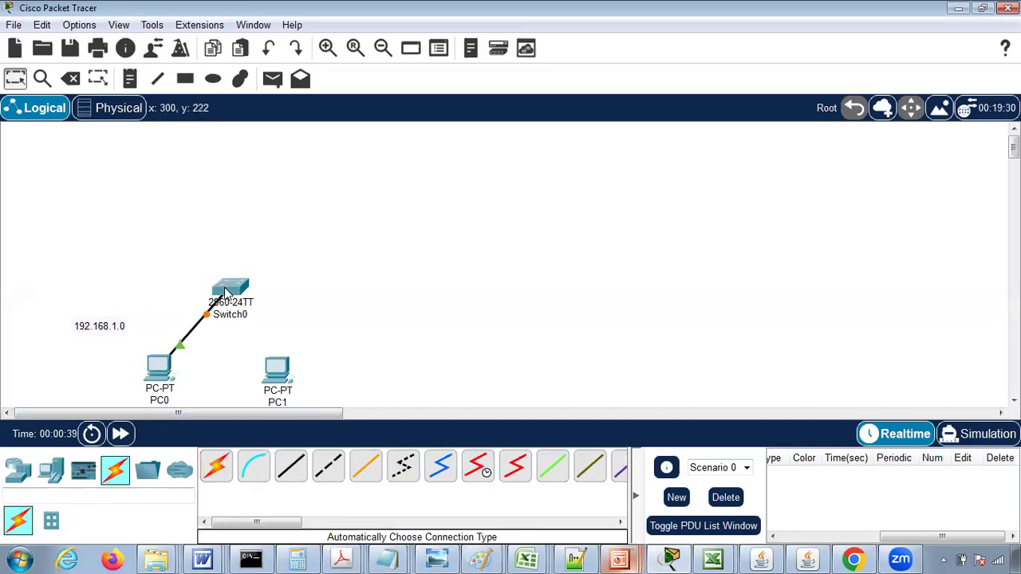
{"action": "left_click", "coordinate": [215, 467]}
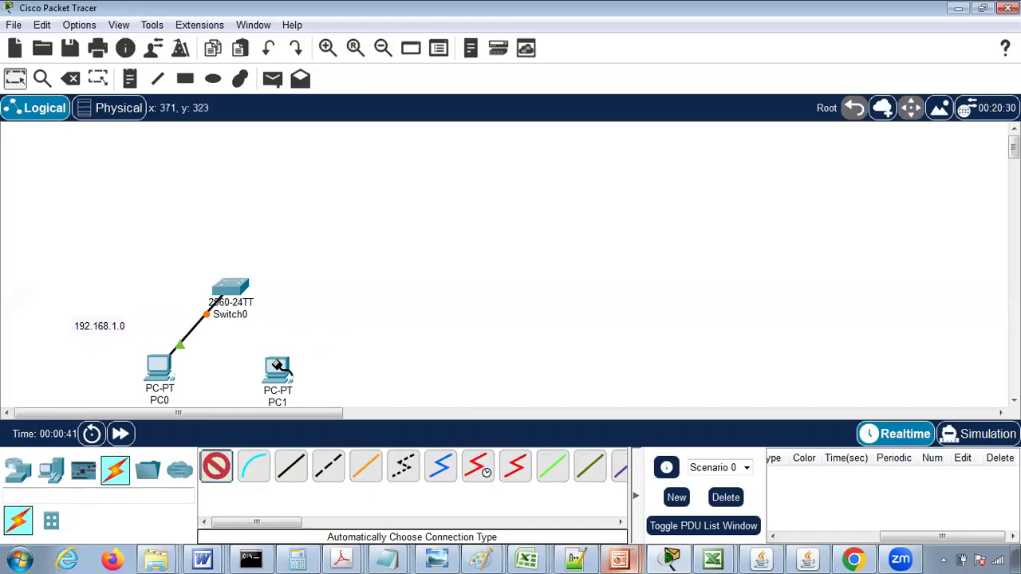
{"action": "left_click", "coordinate": [275, 365]}
{"action": "left_click", "coordinate": [232, 291]}
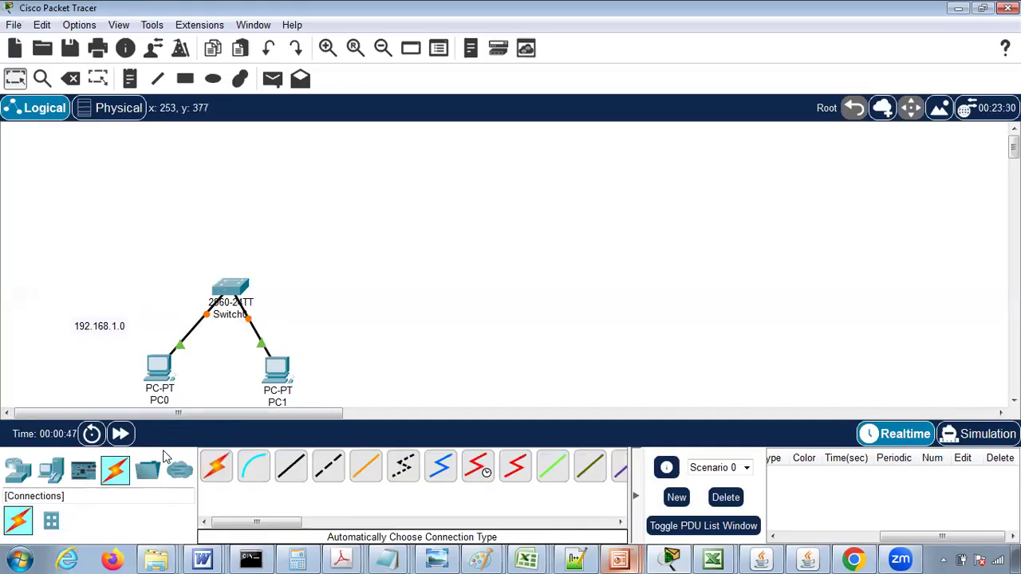
- Place a 2911 router above and slightly to the right of Switch0
{"action": "left_click", "coordinate": [31, 473]}
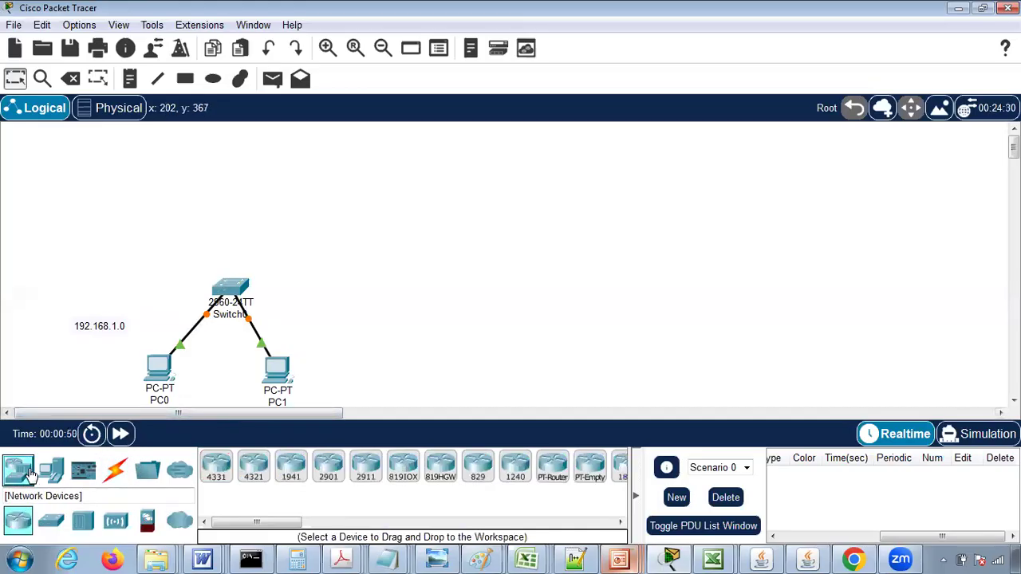
{"action": "left_click", "coordinate": [363, 476]}
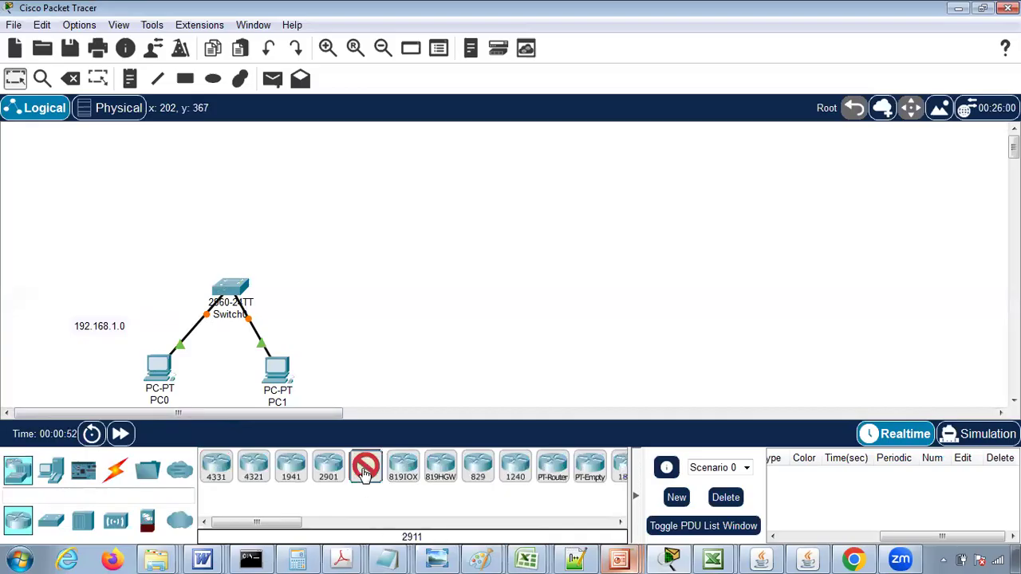
{"action": "left_click", "coordinate": [291, 191]}
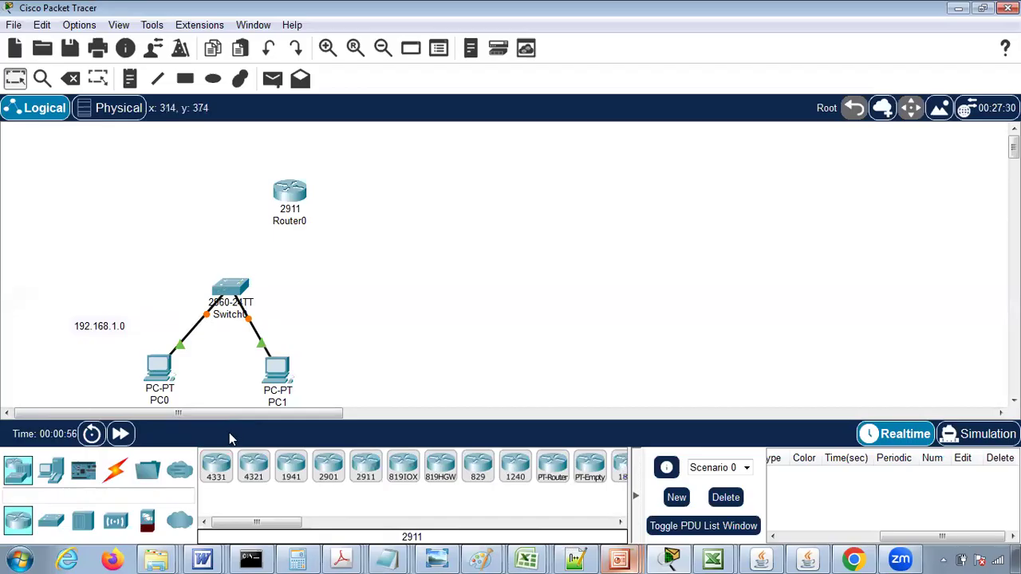
- Connect Switch0 to Router0 using the automatically chosen connection type
{"action": "left_click", "coordinate": [115, 470]}
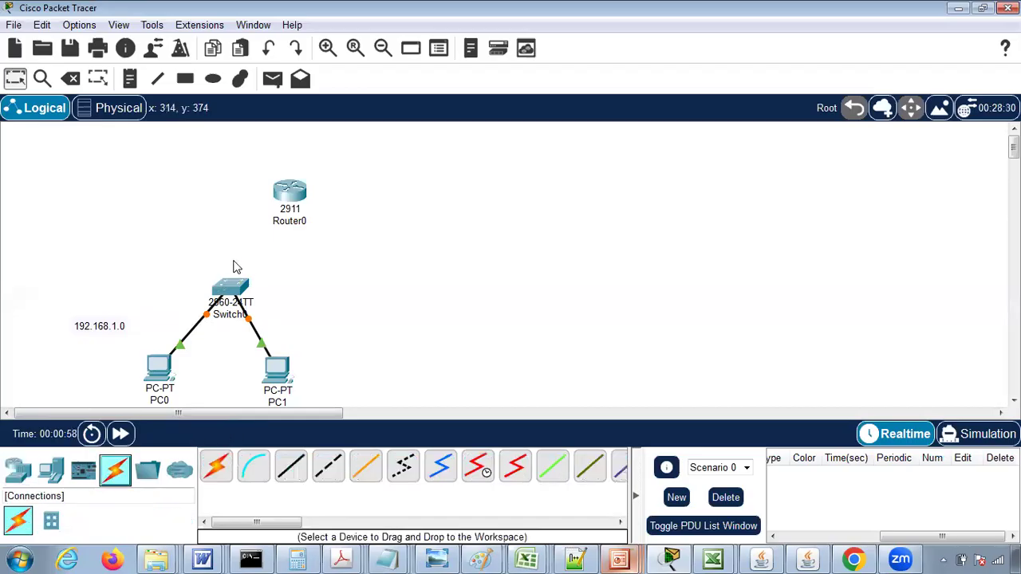
{"action": "left_click", "coordinate": [215, 466]}
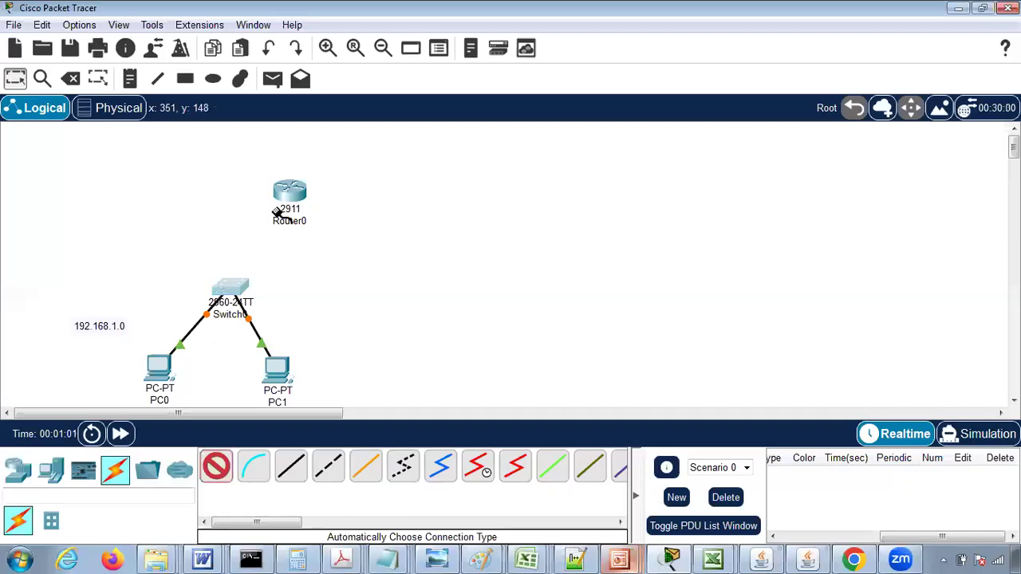
{"action": "left_click", "coordinate": [225, 300]}
{"action": "left_click", "coordinate": [282, 191]}
{"action": "mouse_move", "coordinate": [283, 188]}
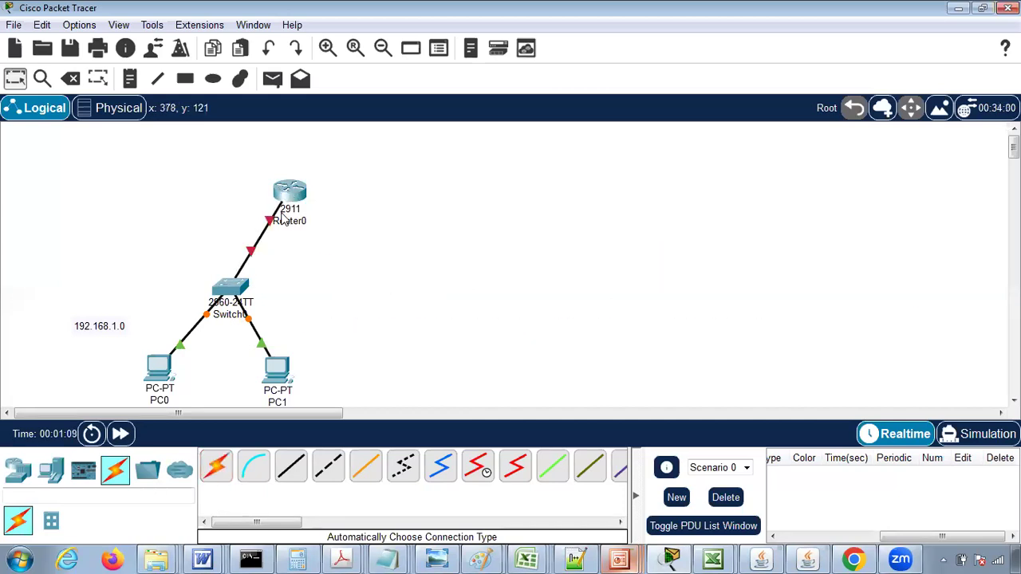
{"action": "mouse_move", "coordinate": [272, 223]}
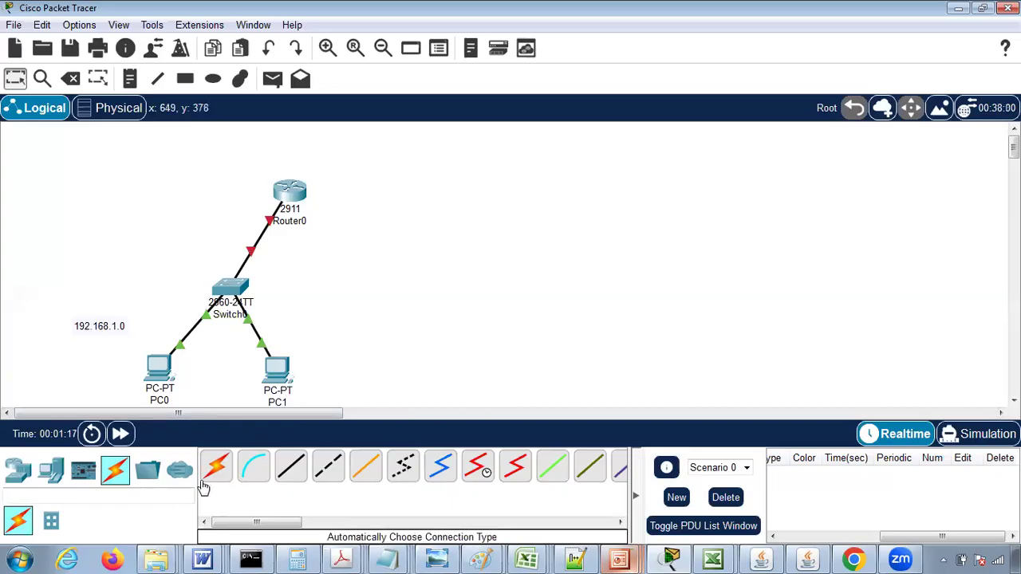
- Place a second 2960 switch on the far right of the workspace, level with Switch0
{"action": "left_click", "coordinate": [14, 479]}
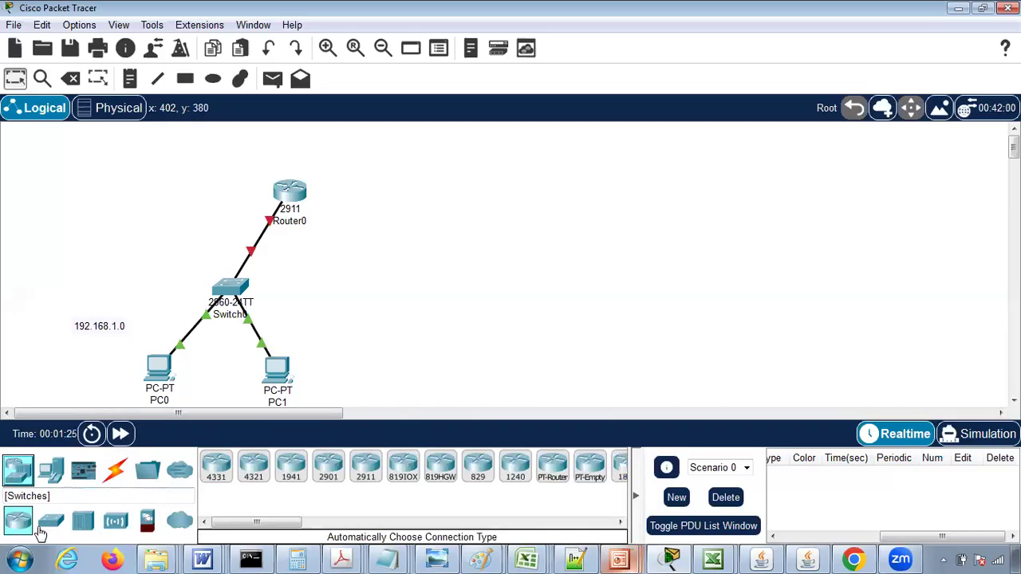
{"action": "left_click", "coordinate": [50, 522]}
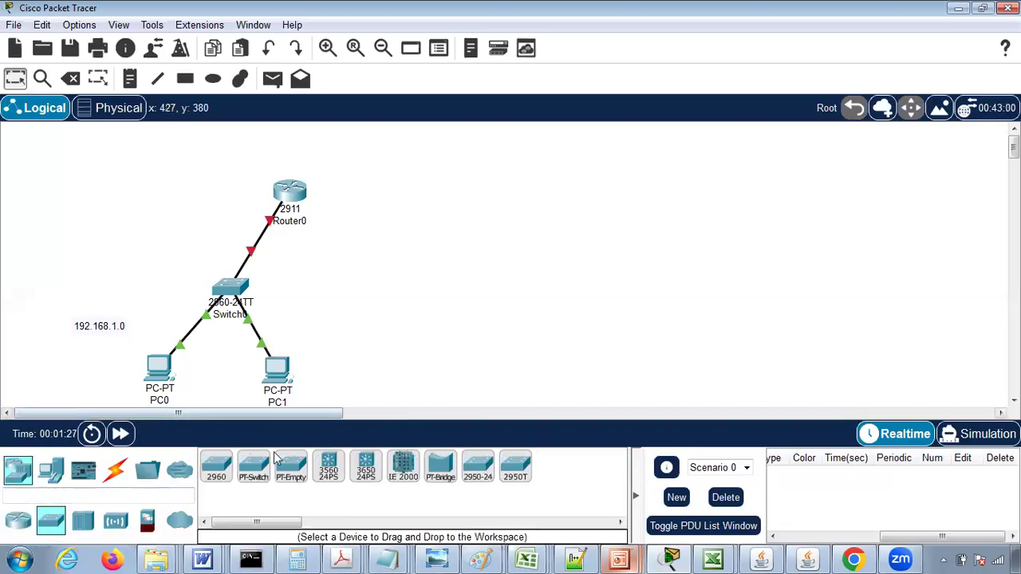
{"action": "left_click", "coordinate": [217, 467]}
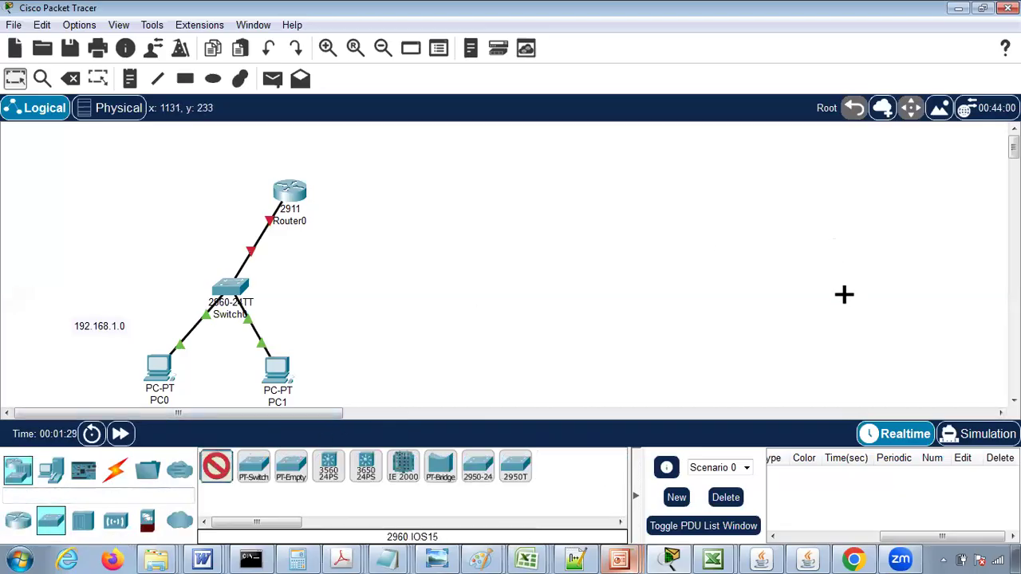
{"action": "left_click", "coordinate": [843, 296]}
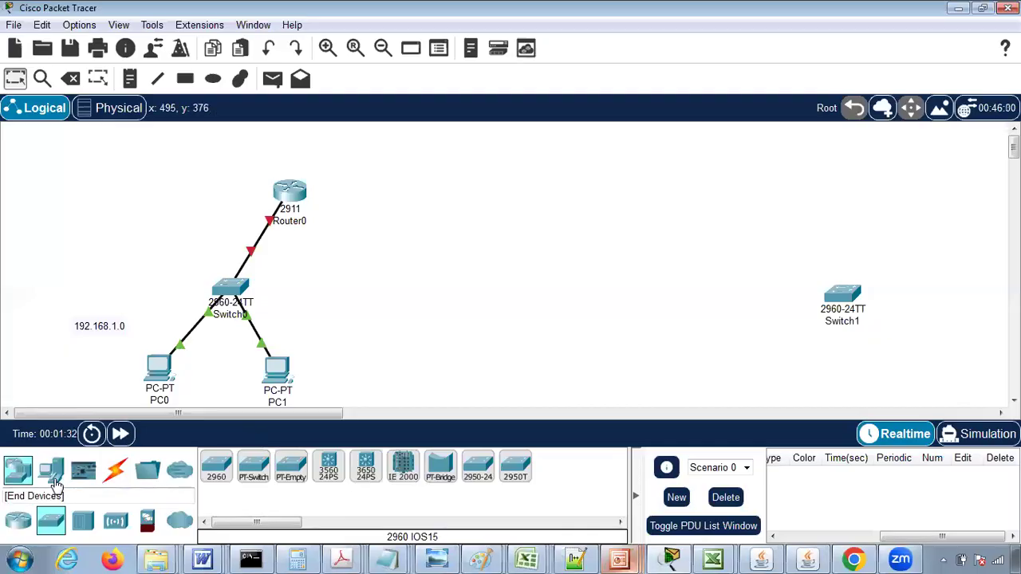
- Place two PCs below Switch1, one on each side
{"action": "left_click", "coordinate": [53, 478]}
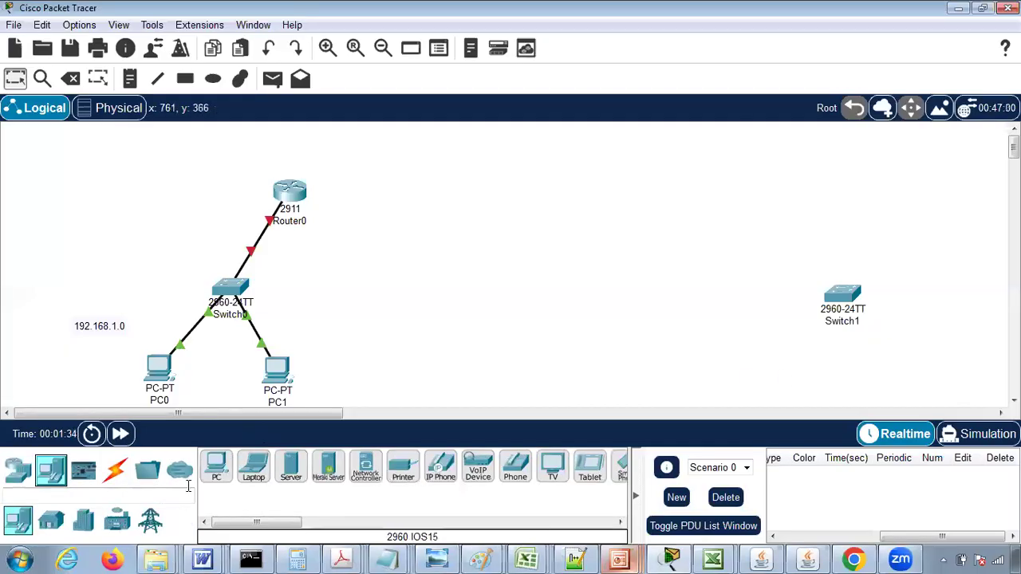
{"action": "left_click", "coordinate": [215, 470]}
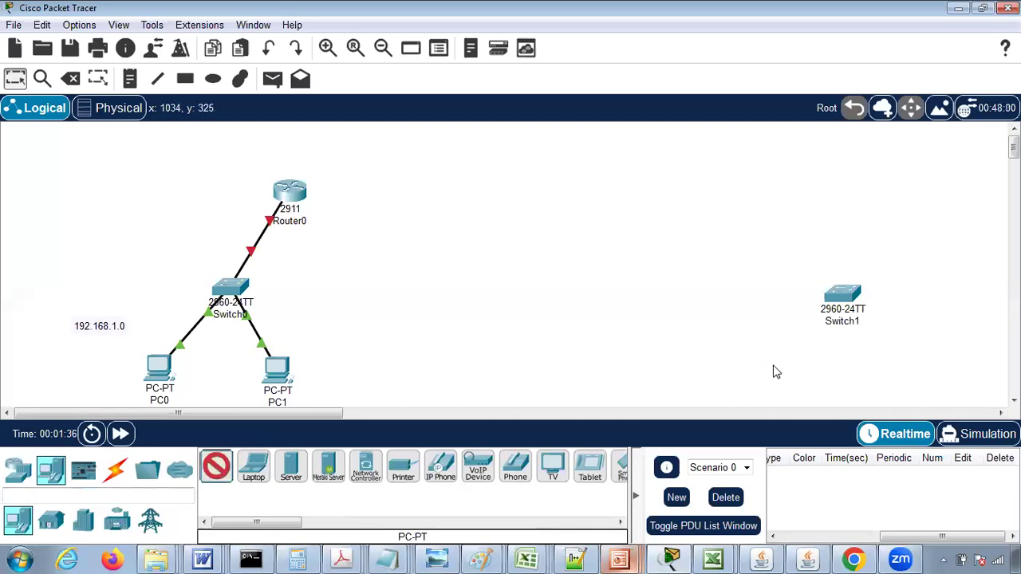
{"action": "left_click", "coordinate": [773, 368]}
{"action": "left_click", "coordinate": [215, 467]}
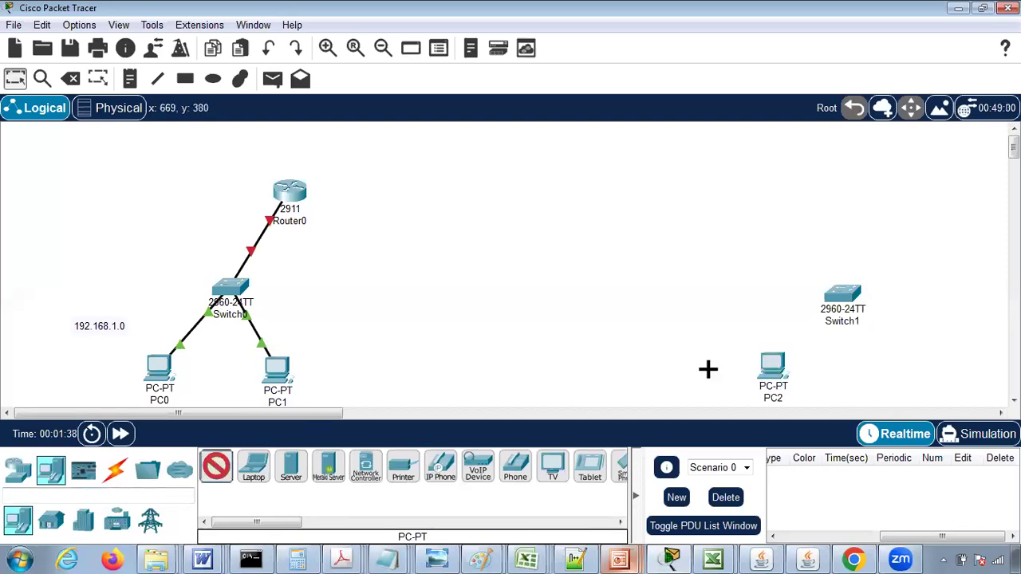
{"action": "left_click", "coordinate": [889, 367]}
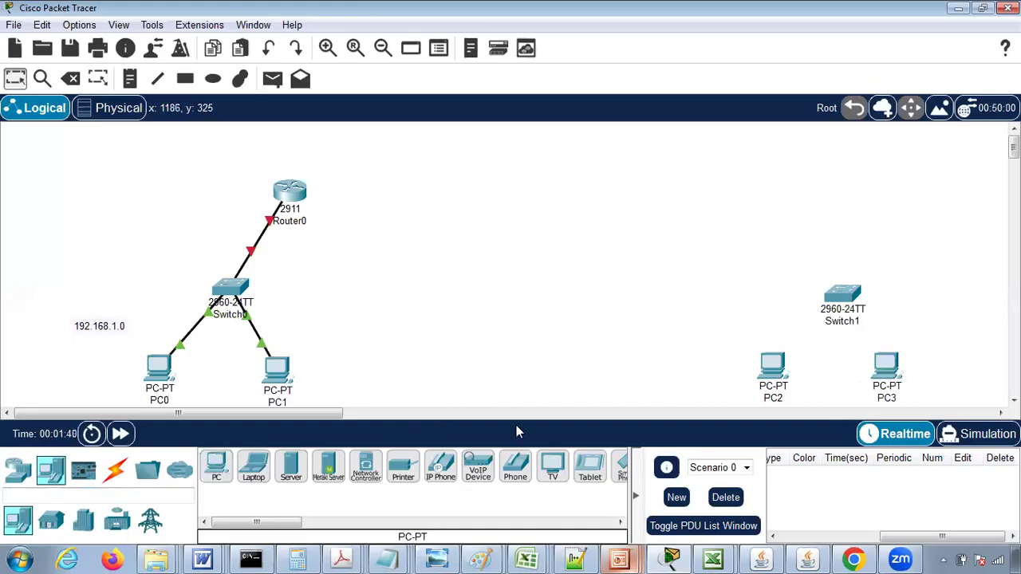
- Connect PC2 and PC3 to Switch1 using the automatically chosen connection type
{"action": "left_click", "coordinate": [111, 471]}
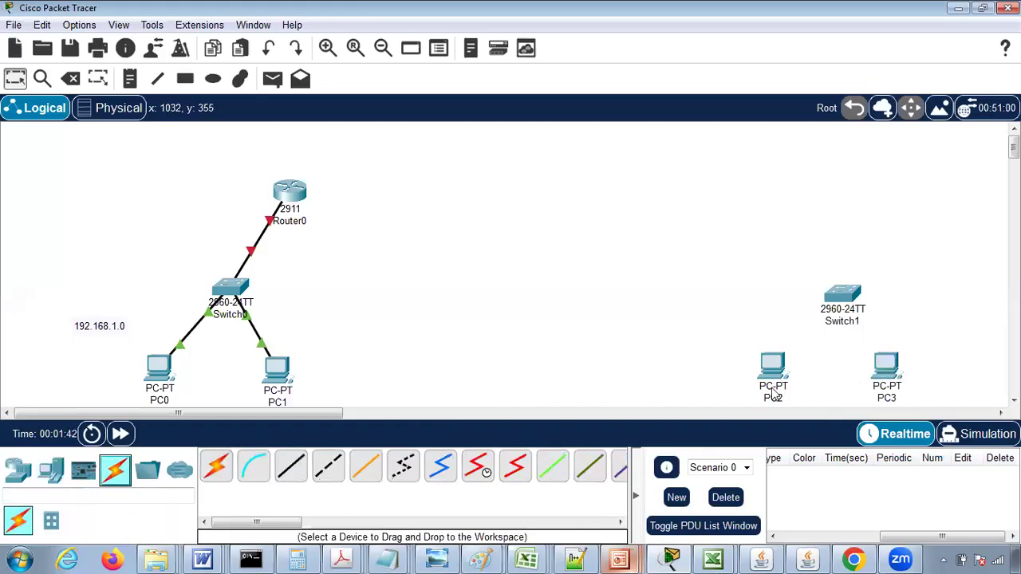
{"action": "left_click", "coordinate": [214, 472]}
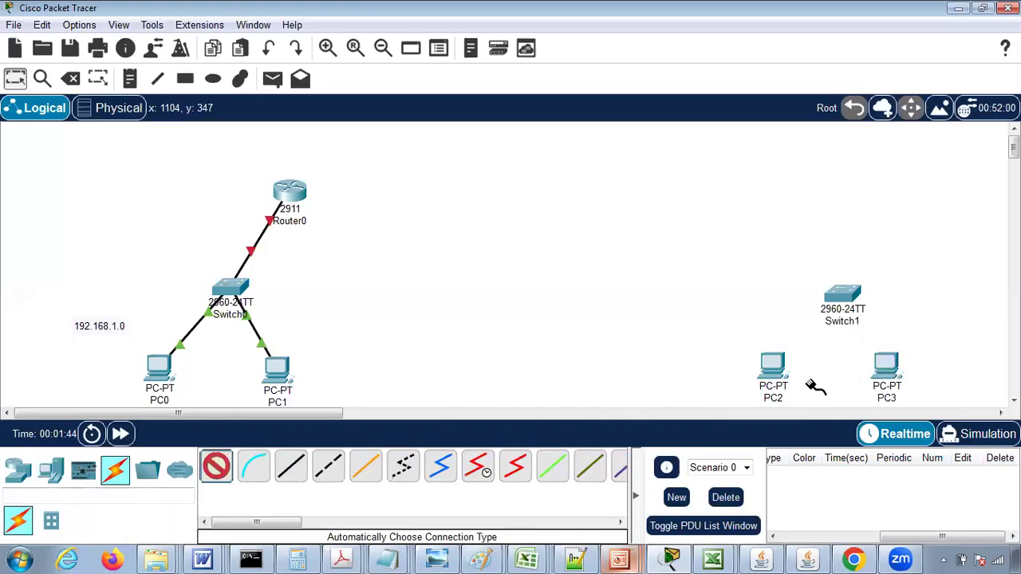
{"action": "left_click", "coordinate": [771, 364]}
{"action": "left_click", "coordinate": [842, 297]}
{"action": "left_click", "coordinate": [842, 294]}
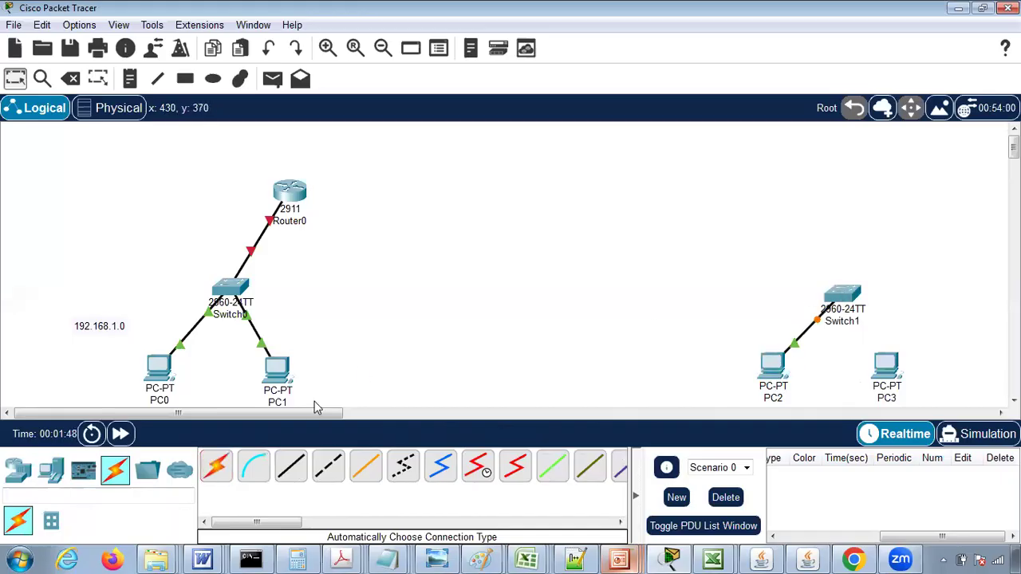
{"action": "left_click", "coordinate": [216, 466]}
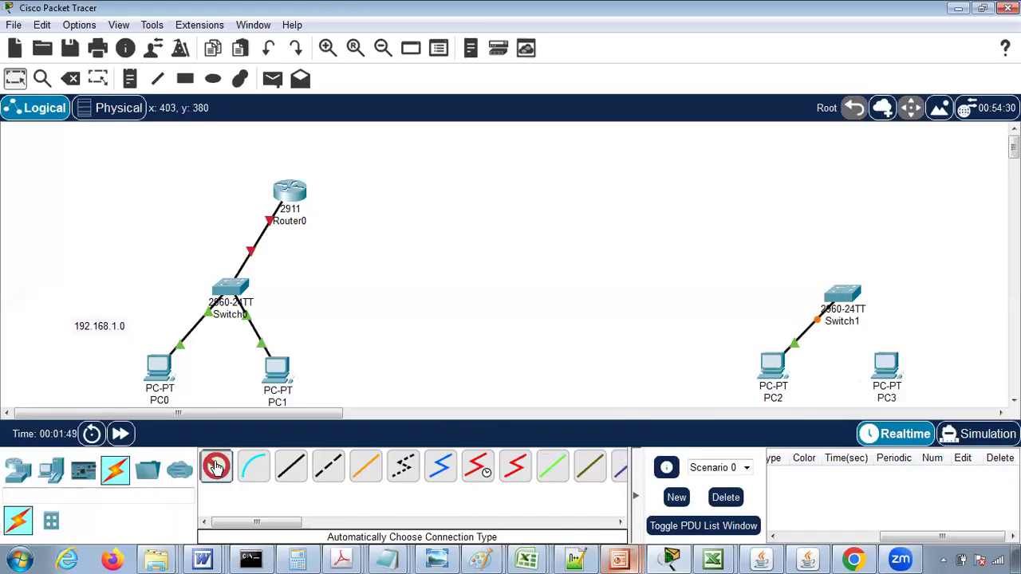
{"action": "left_click", "coordinate": [885, 369]}
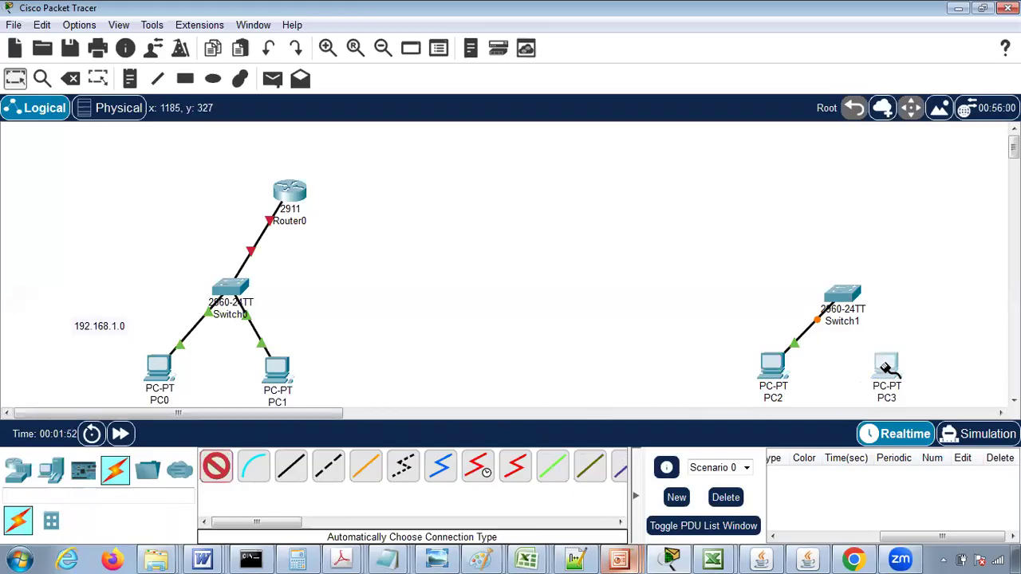
{"action": "left_click", "coordinate": [852, 300]}
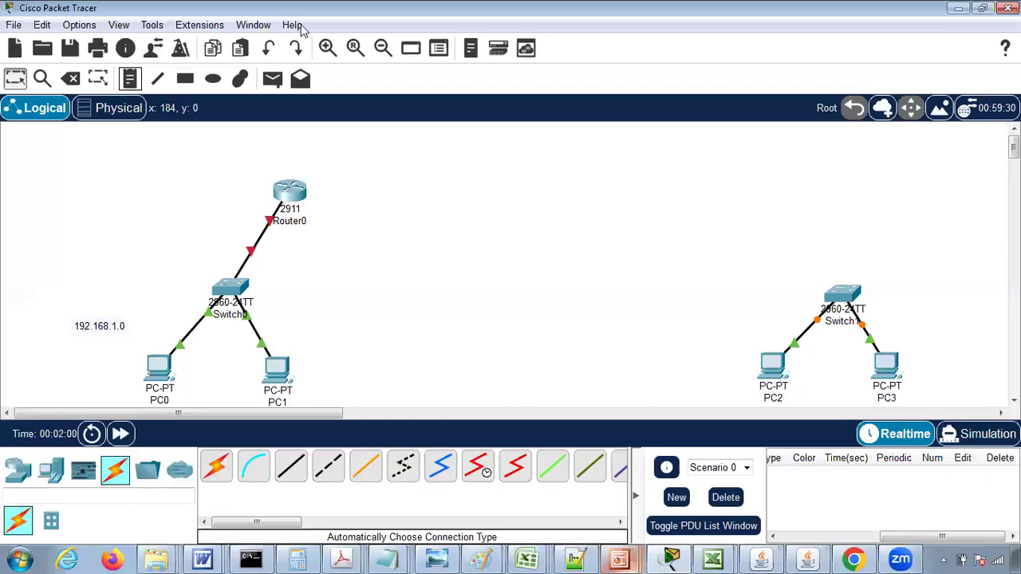
- Add a note reading 192.168.2.0 beside Switch1, above and to the right of PC3
{"action": "left_click", "coordinate": [888, 319]}
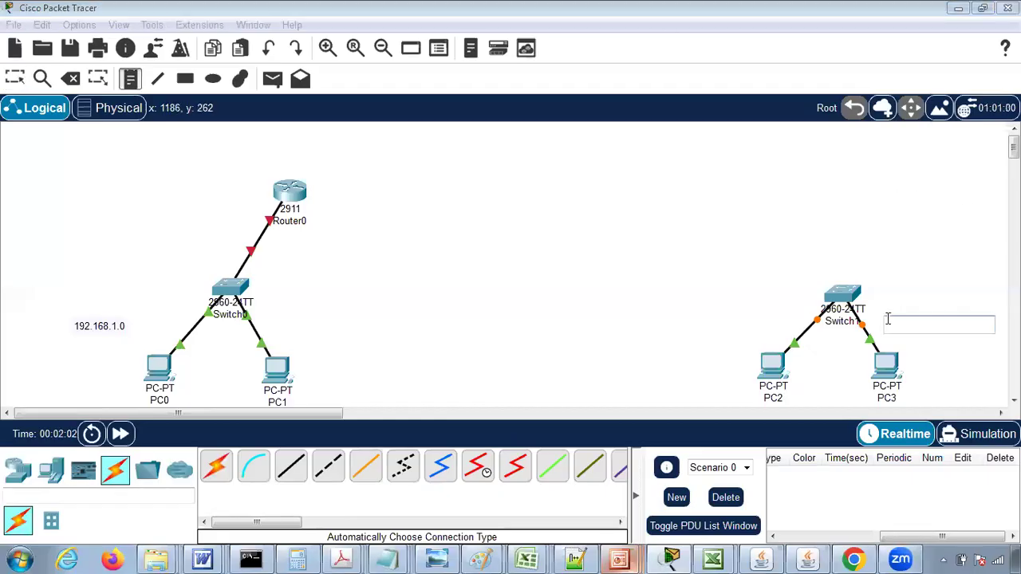
{"action": "type", "text": "192.168.2.0"}
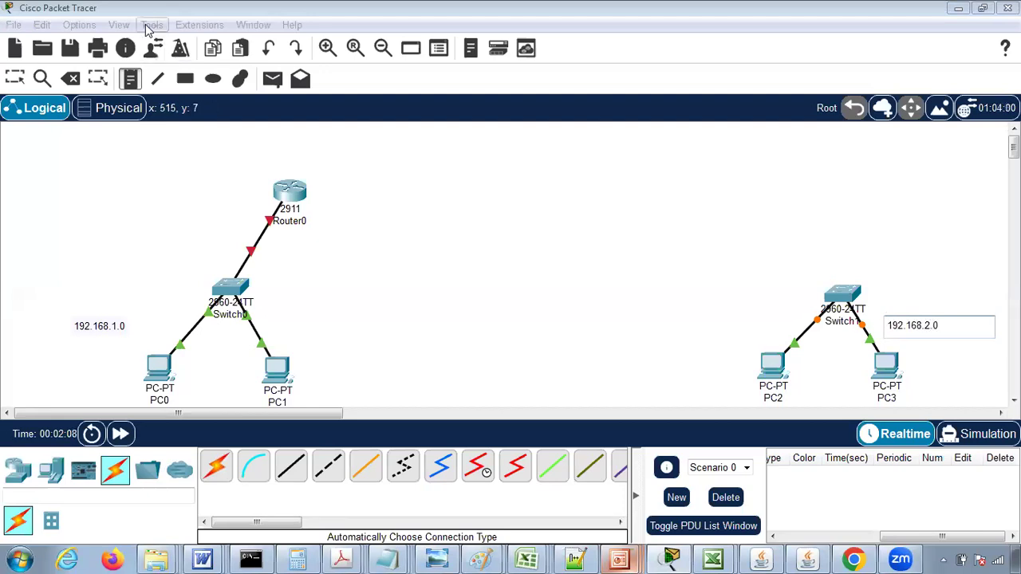
{"action": "left_click", "coordinate": [119, 26]}
{"action": "mouse_move", "coordinate": [122, 44]}
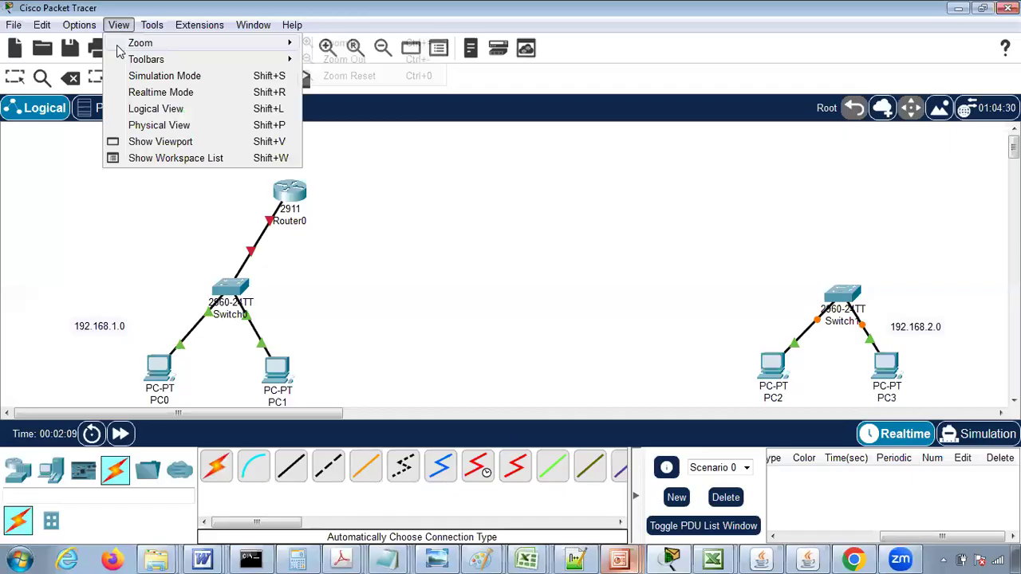
{"action": "left_click", "coordinate": [355, 45]}
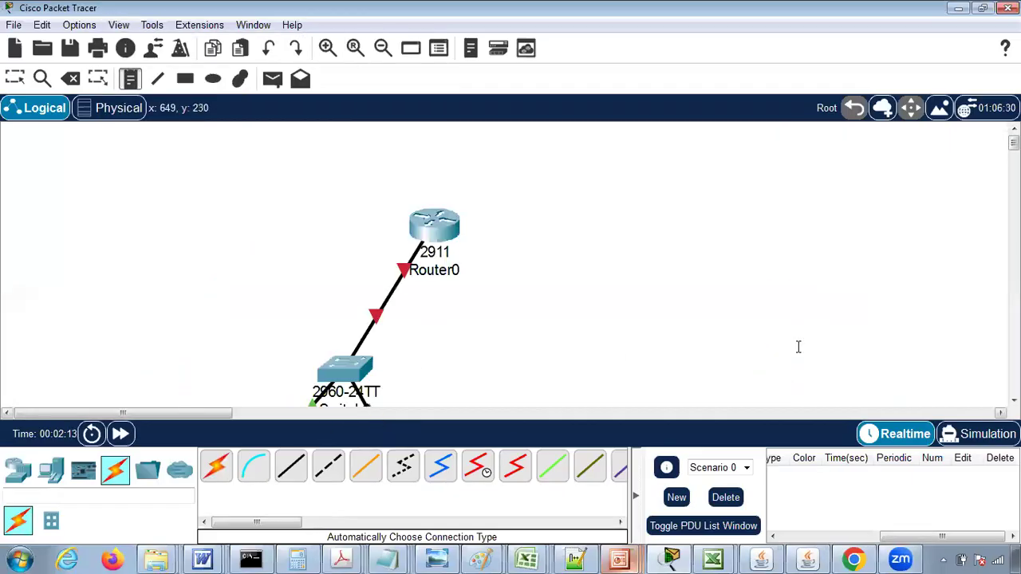
{"action": "left_click", "coordinate": [1014, 319]}
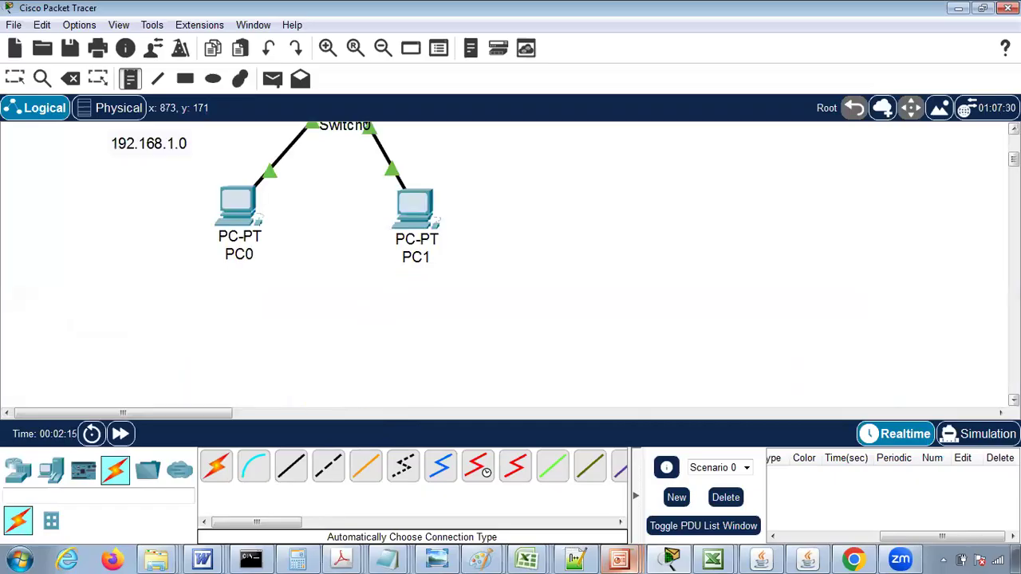
{"action": "left_click", "coordinate": [1013, 129]}
{"action": "left_click", "coordinate": [1013, 129]}
{"action": "left_click", "coordinate": [1013, 128]}
{"action": "left_click", "coordinate": [1013, 128]}
{"action": "left_click", "coordinate": [1013, 128]}
{"action": "left_click", "coordinate": [1014, 129]}
{"action": "left_click", "coordinate": [1014, 129]}
{"action": "left_click", "coordinate": [1013, 128]}
{"action": "left_click", "coordinate": [1013, 128]}
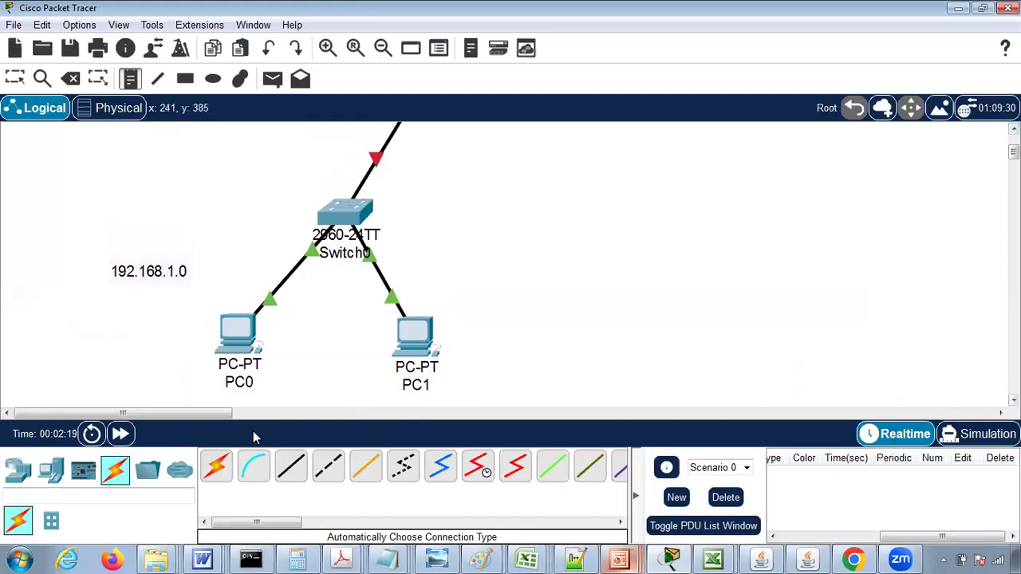
{"action": "left_click_drag", "start_coordinate": [207, 417], "coordinate": [261, 417]}
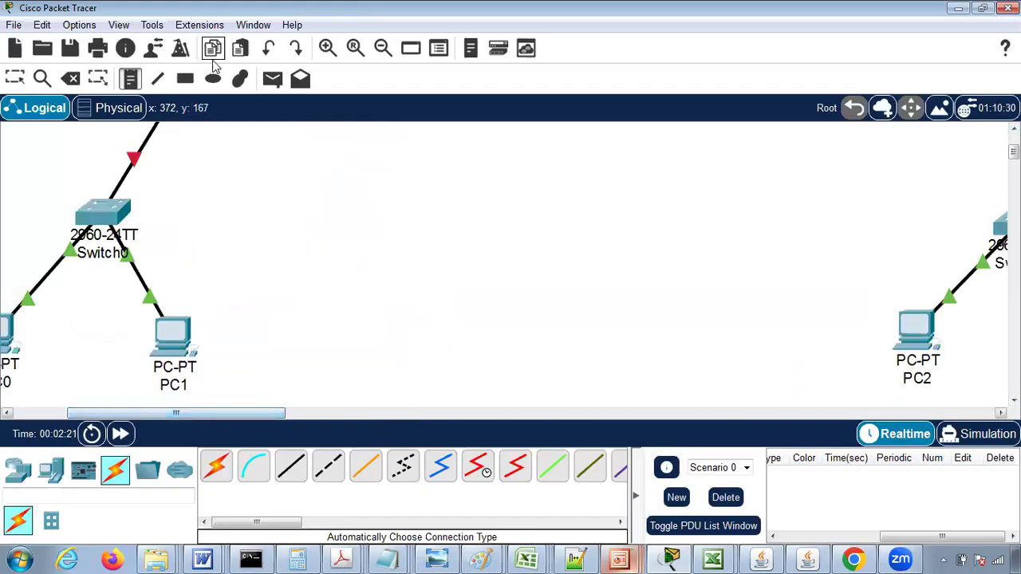
{"action": "left_click", "coordinate": [118, 25]}
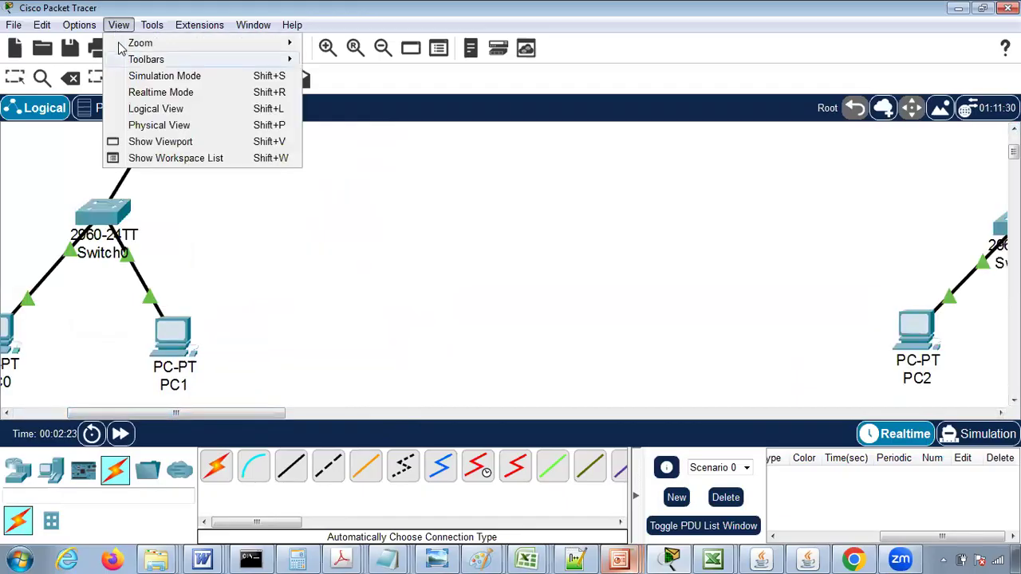
{"action": "mouse_move", "coordinate": [127, 43]}
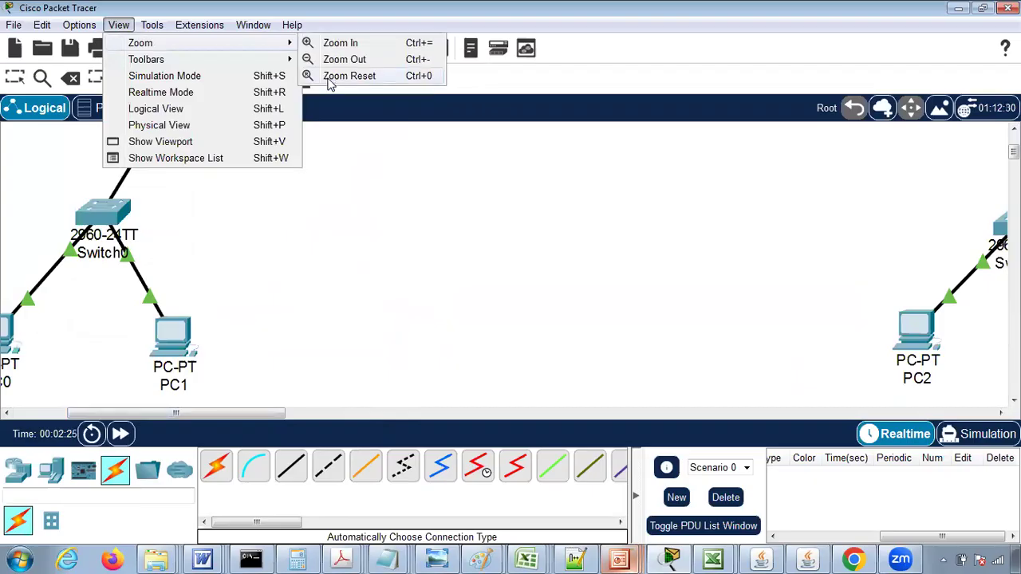
{"action": "left_click", "coordinate": [348, 75]}
{"action": "left_click_drag", "start_coordinate": [299, 413], "coordinate": [181, 424]}
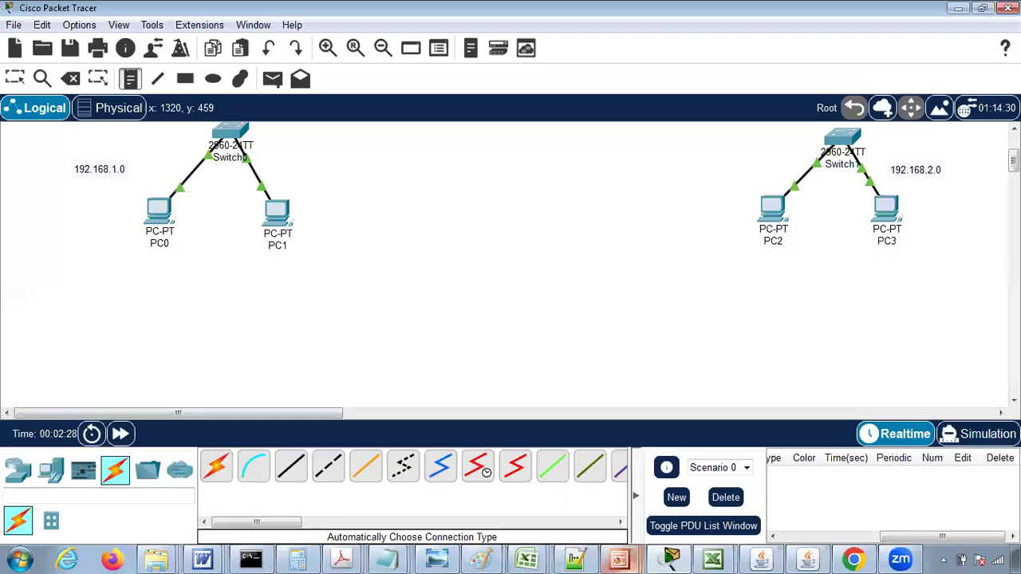
{"action": "left_click", "coordinate": [1013, 129]}
{"action": "scroll", "coordinate": [511, 264], "scroll_direction": "up", "scroll_amount": 3}
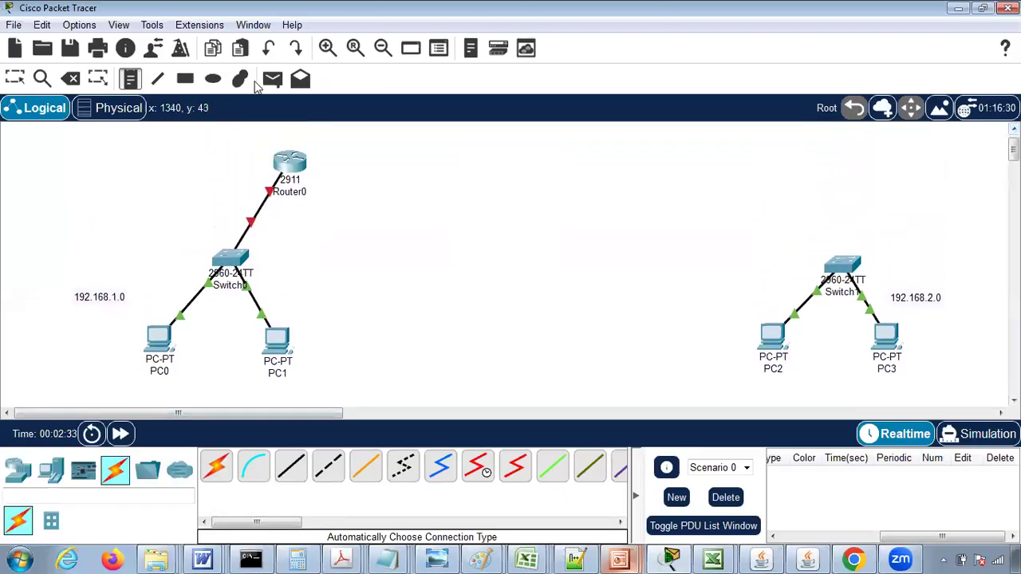
- Place a 2911 router above and slightly to the left of Switch1
{"action": "left_click", "coordinate": [18, 477]}
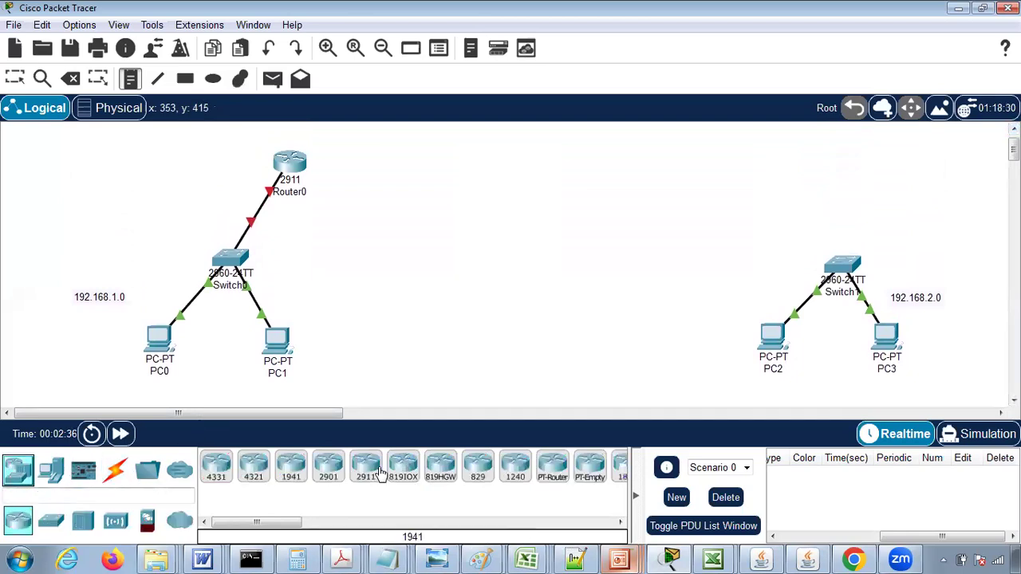
{"action": "left_click", "coordinate": [361, 477]}
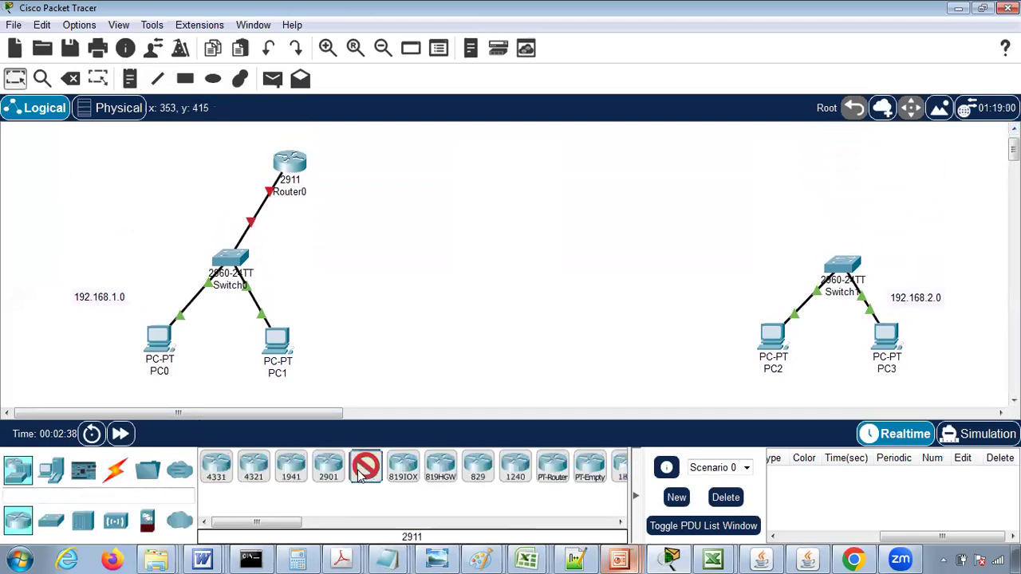
{"action": "left_click", "coordinate": [800, 175]}
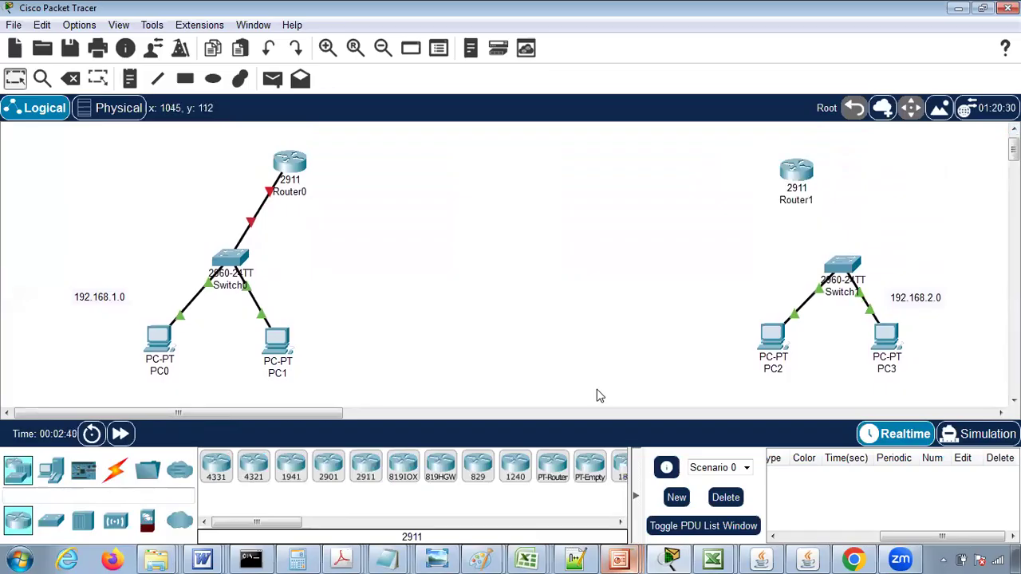
- Connect Switch1 to Router1 using the automatically chosen connection type
{"action": "left_click", "coordinate": [117, 471]}
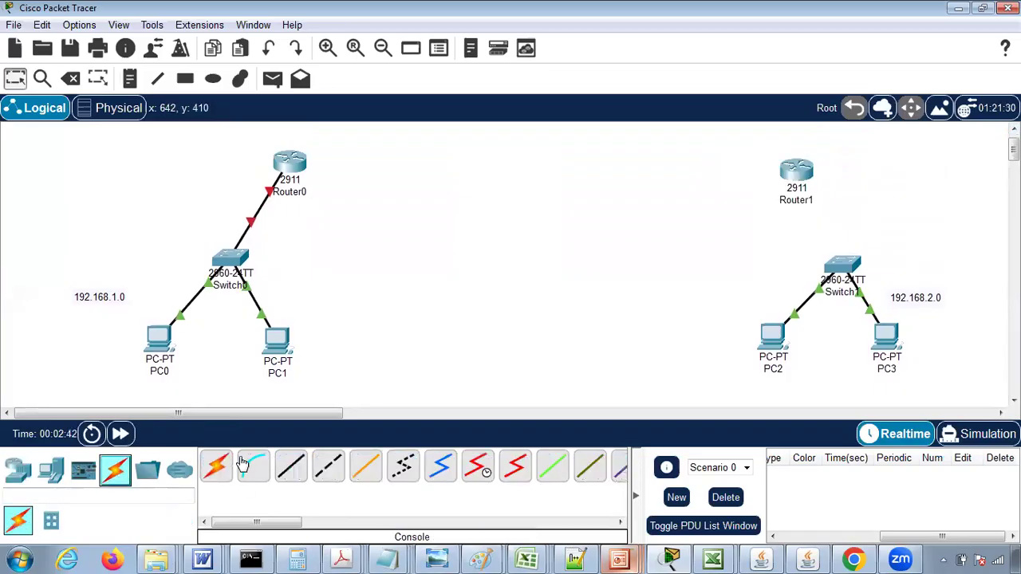
{"action": "left_click", "coordinate": [216, 466]}
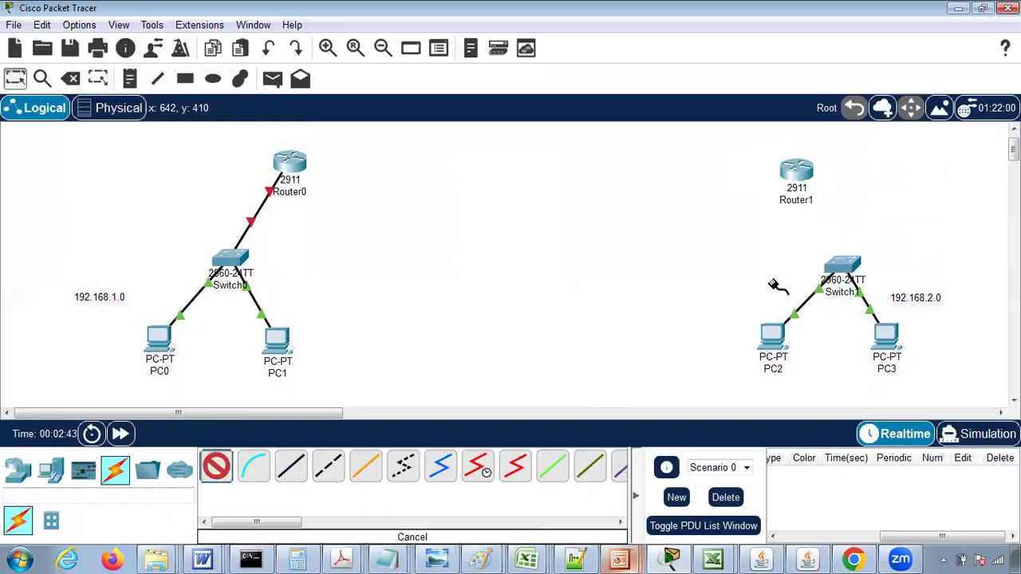
{"action": "left_click", "coordinate": [847, 271]}
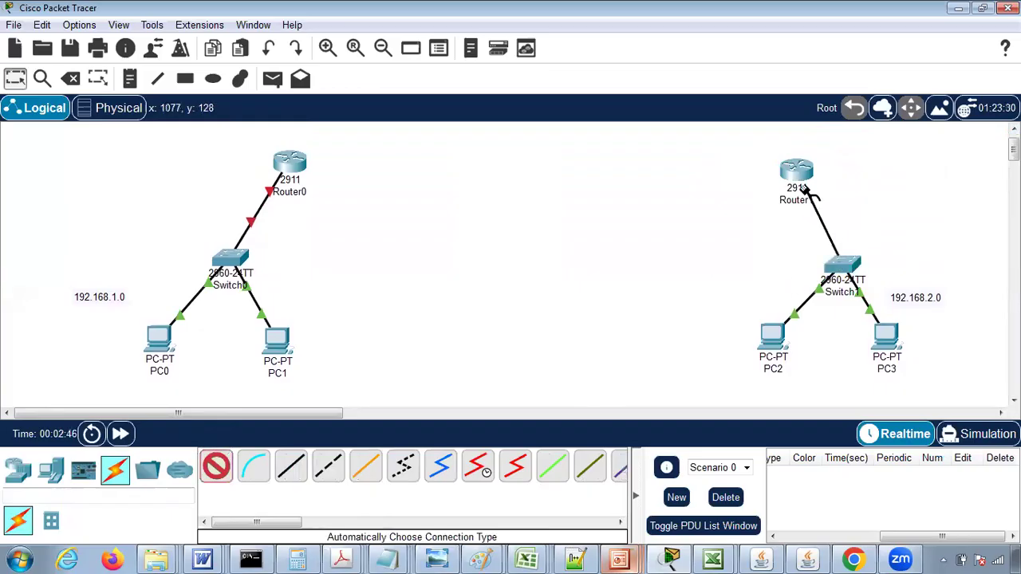
{"action": "left_click", "coordinate": [797, 172]}
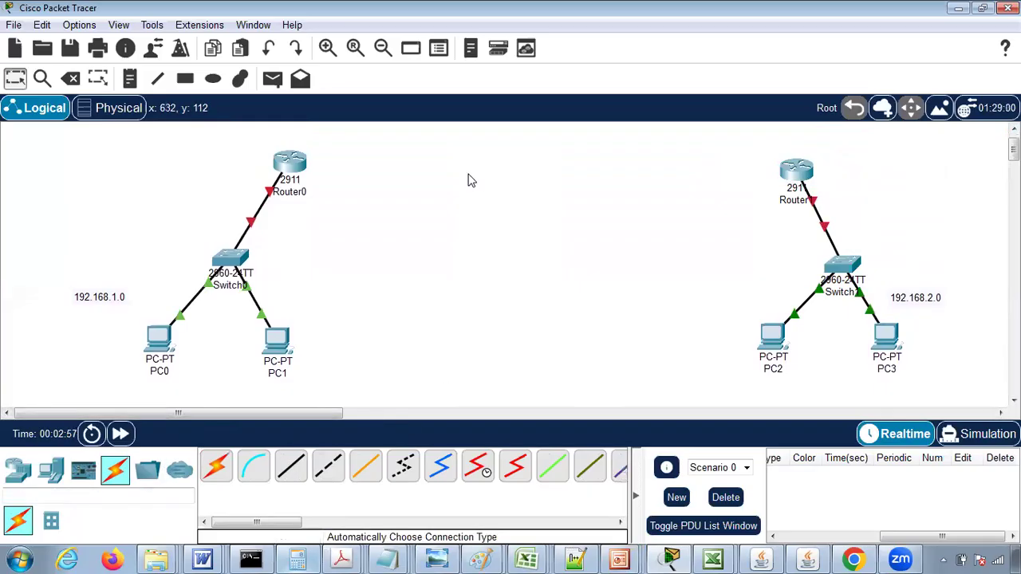
{"action": "left_click", "coordinate": [479, 557]}
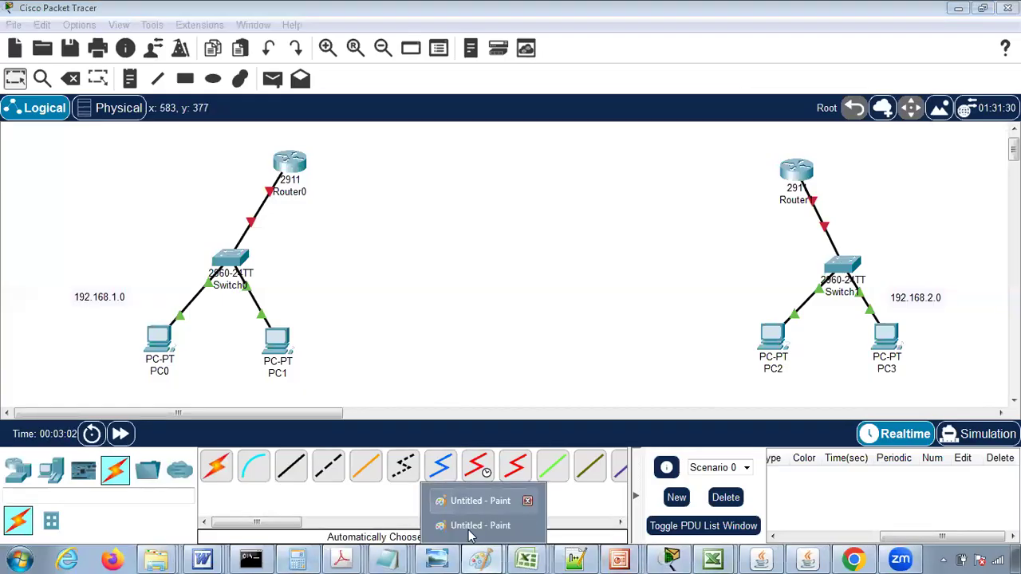
{"action": "left_click", "coordinate": [476, 526]}
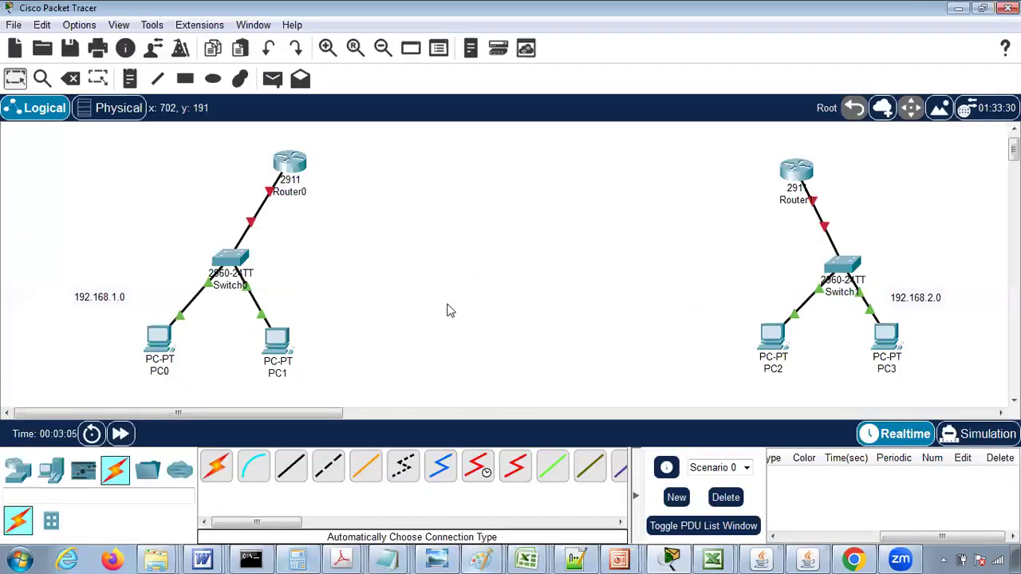
- Place two more 2911 routers in a row, evenly spaced between Router0 and Router1
{"action": "left_click", "coordinate": [16, 472]}
{"action": "left_click", "coordinate": [328, 466]}
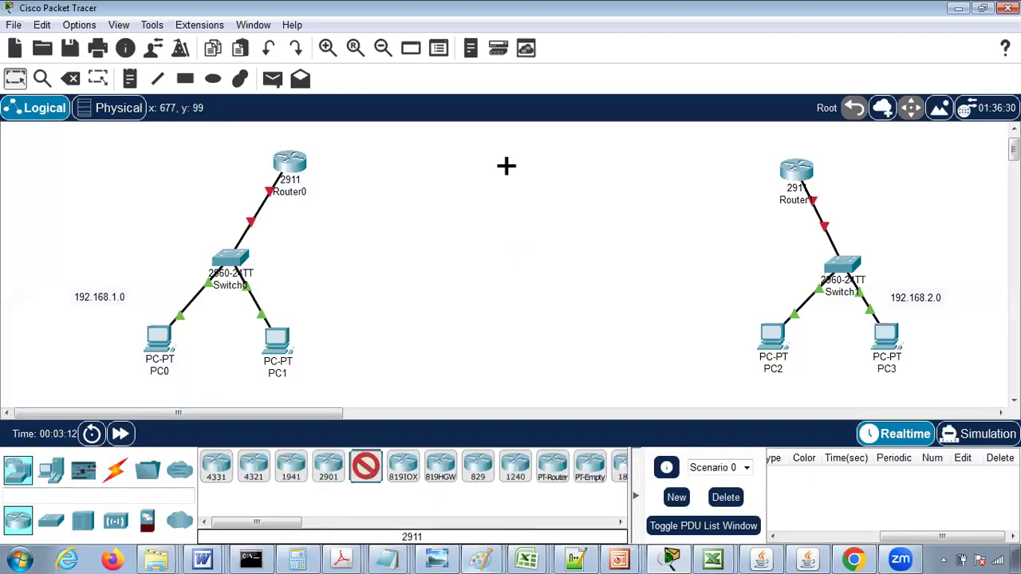
{"action": "left_click", "coordinate": [455, 168]}
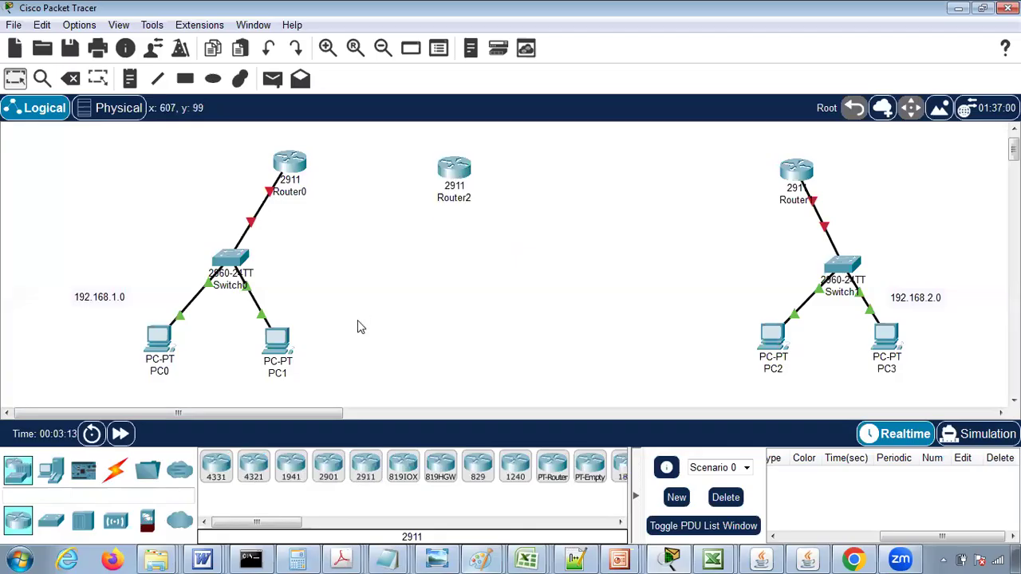
{"action": "left_click", "coordinate": [366, 471]}
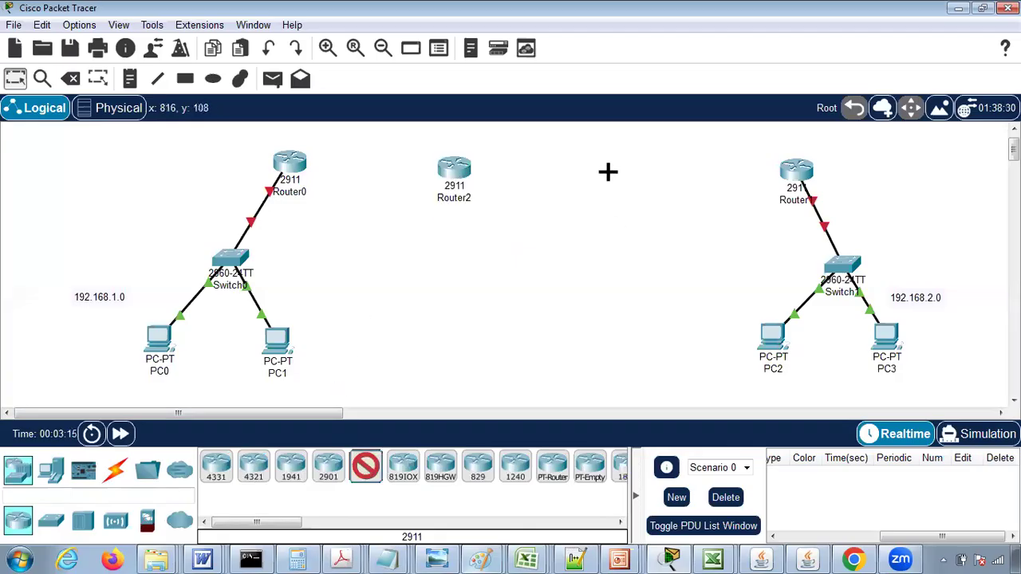
{"action": "left_click", "coordinate": [618, 173]}
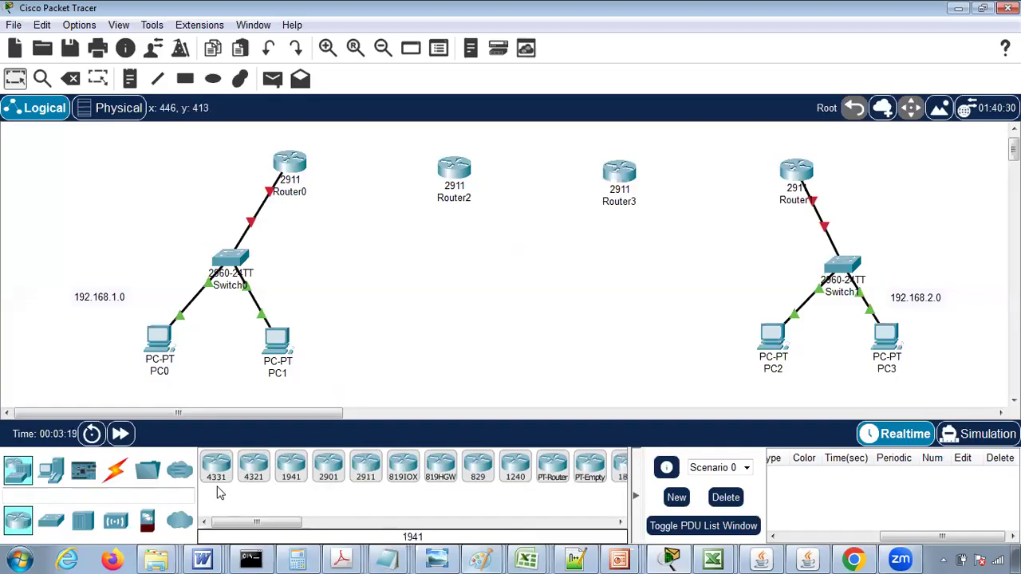
- Connect Router0 to Router2 using the automatically chosen connection type
{"action": "left_click", "coordinate": [114, 469]}
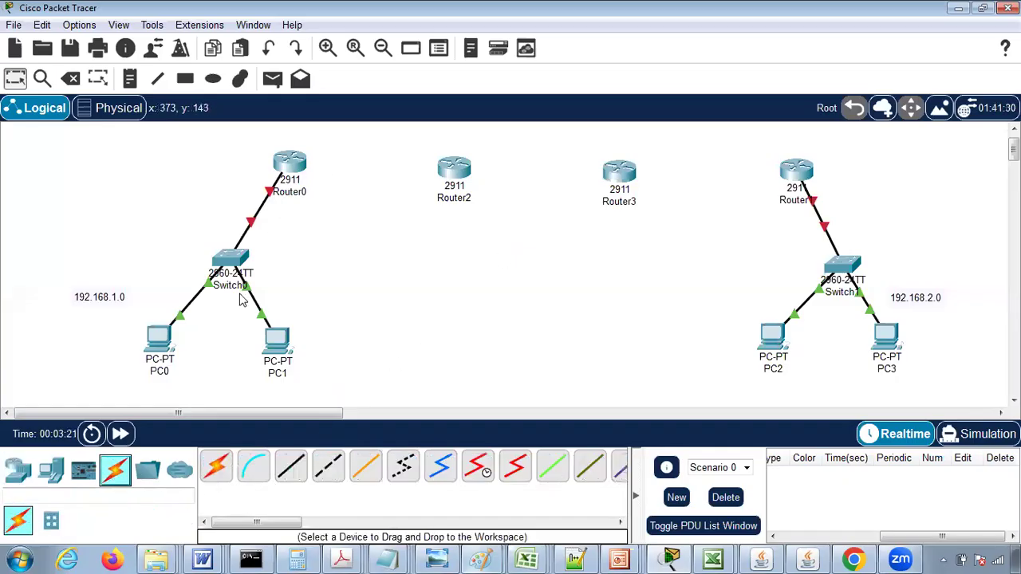
{"action": "left_click", "coordinate": [216, 467]}
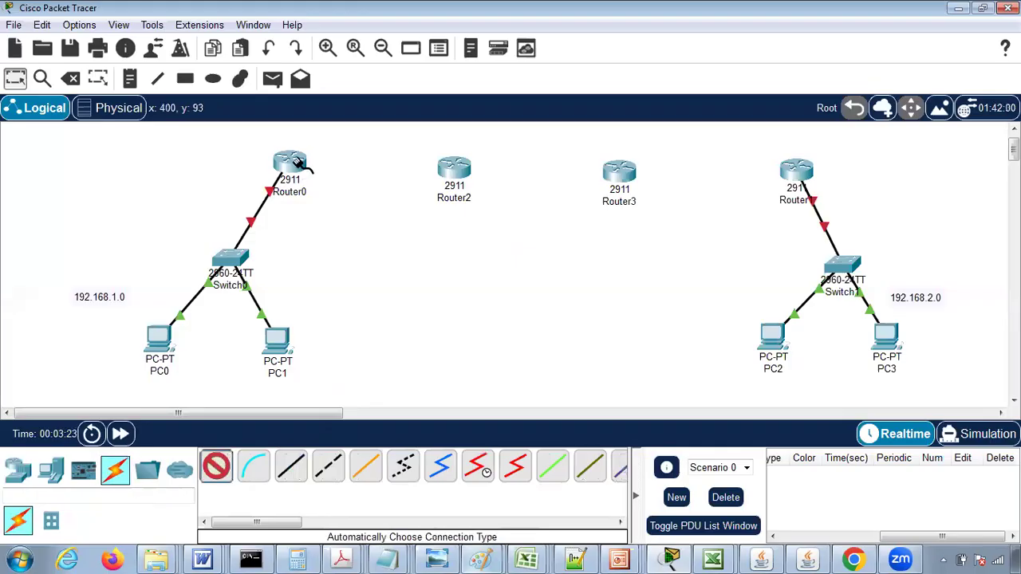
{"action": "left_click", "coordinate": [290, 161]}
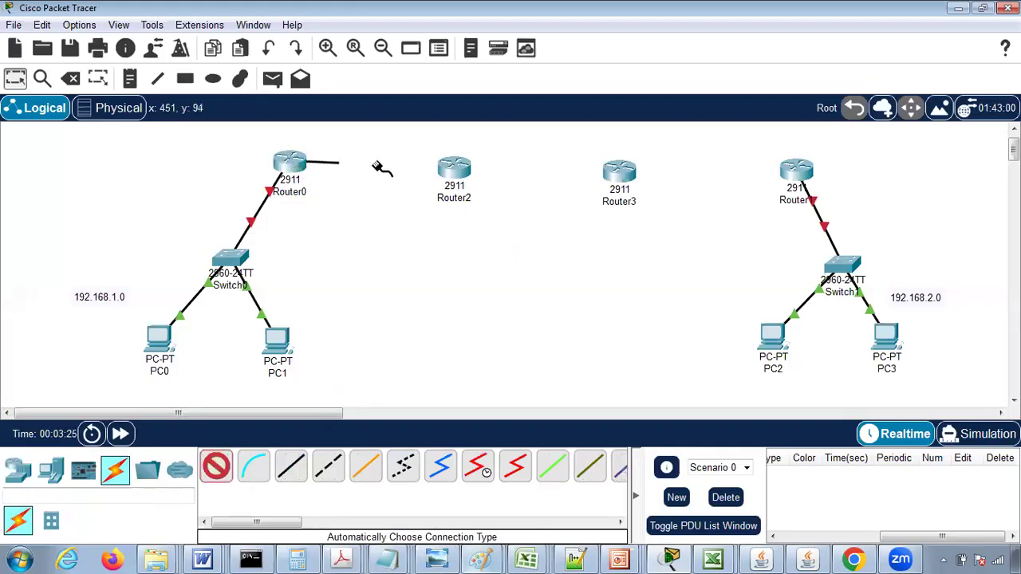
{"action": "left_click", "coordinate": [459, 171]}
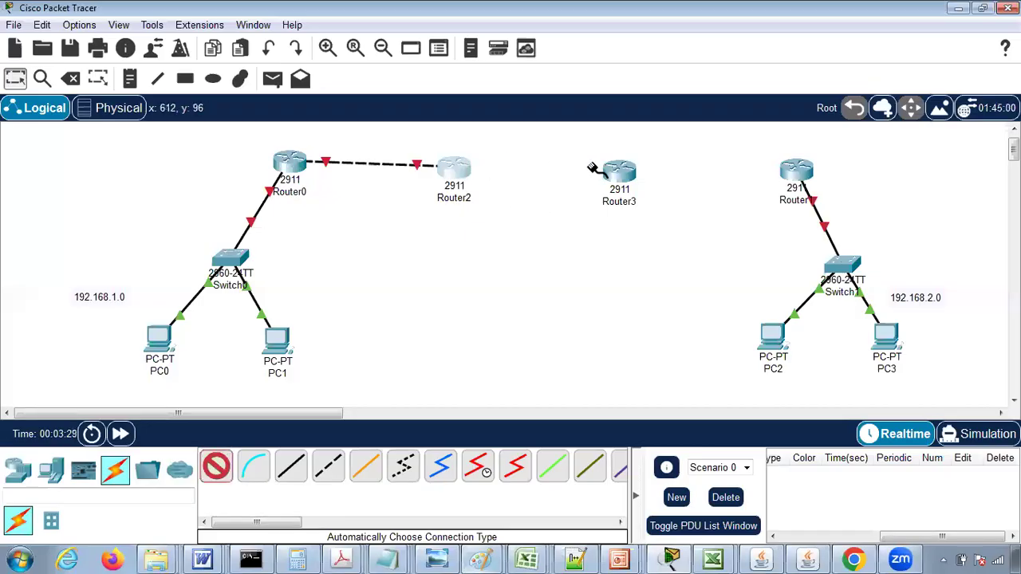
- Connect Router2 to Router3 and Router3 to Router1 using the automatically chosen connection type
{"action": "left_click", "coordinate": [455, 169]}
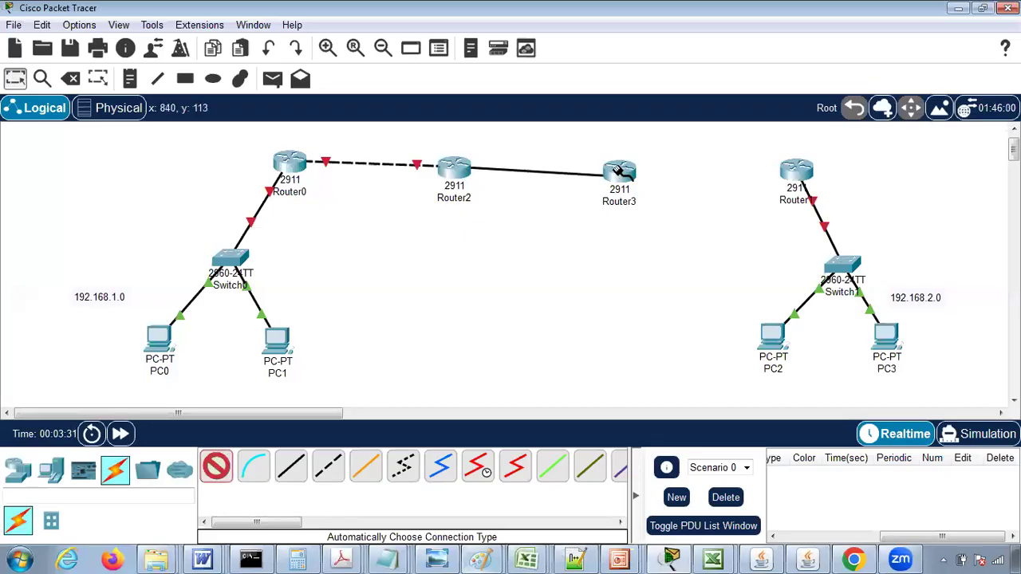
{"action": "left_click", "coordinate": [616, 171]}
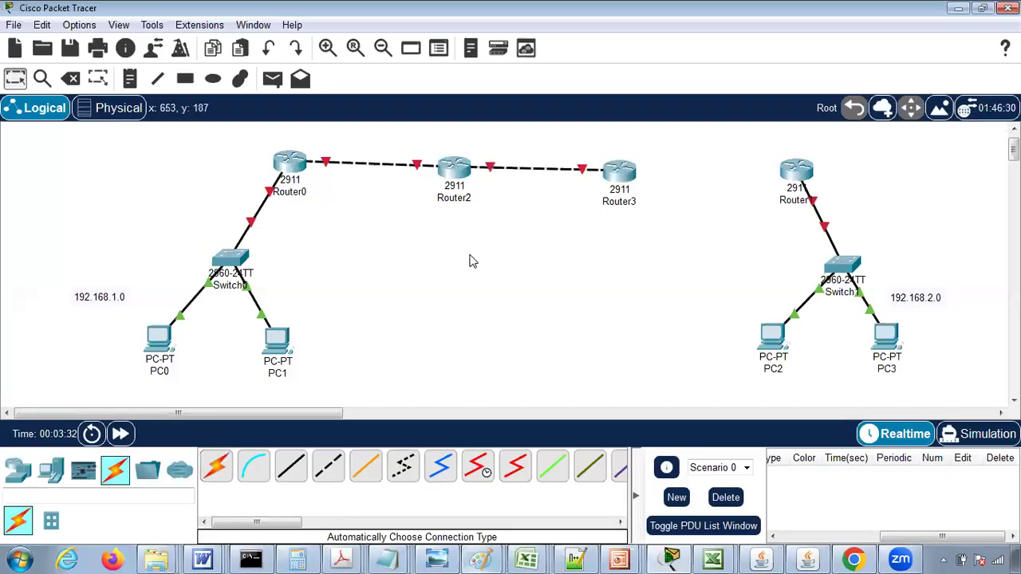
{"action": "left_click", "coordinate": [215, 467]}
{"action": "left_click", "coordinate": [625, 173]}
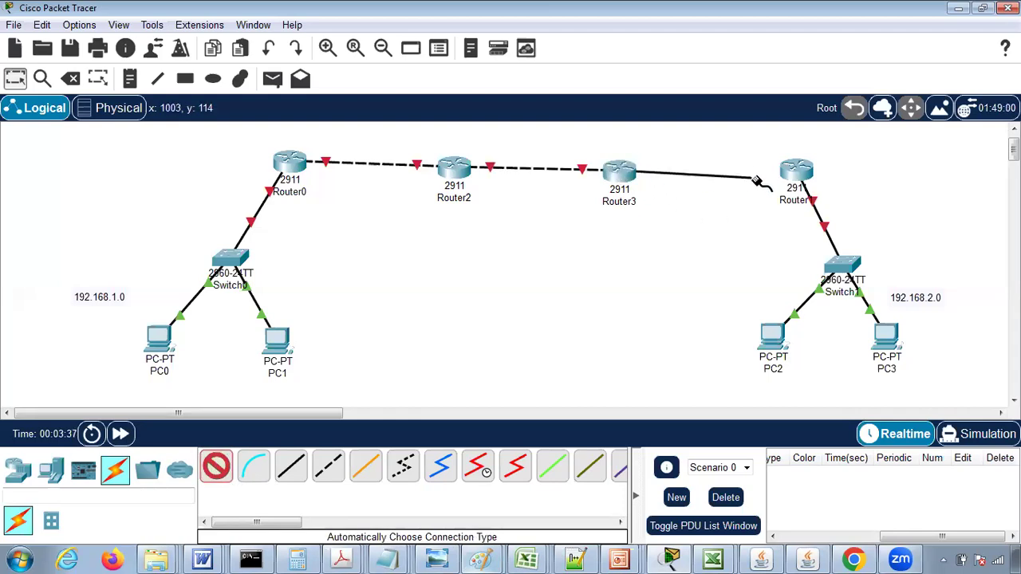
{"action": "left_click", "coordinate": [788, 172]}
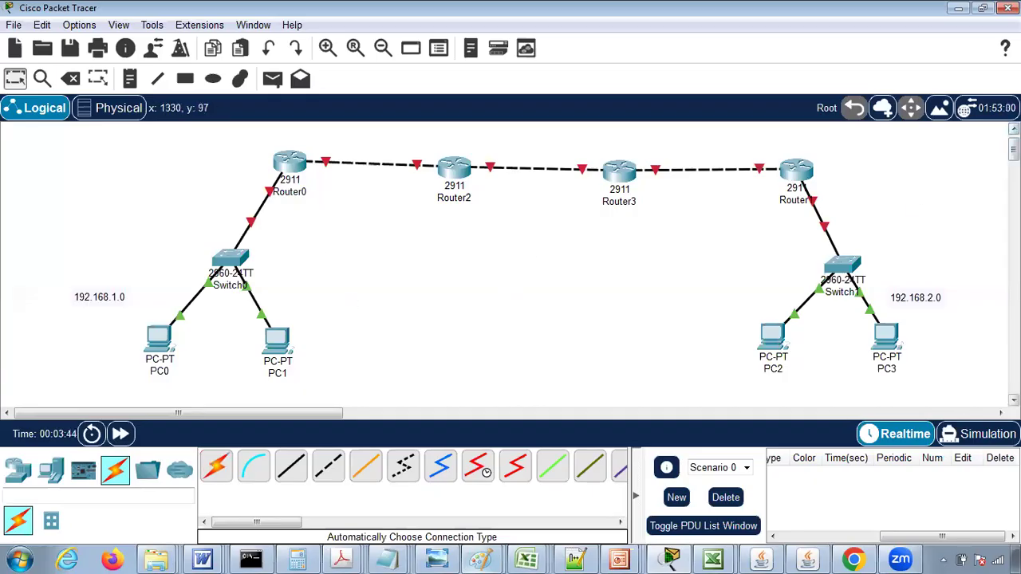
- Add a note reading 192.168.3.0 above the link between Router0 and Router2
{"action": "scroll", "coordinate": [511, 263], "scroll_direction": "up", "scroll_amount": 1}
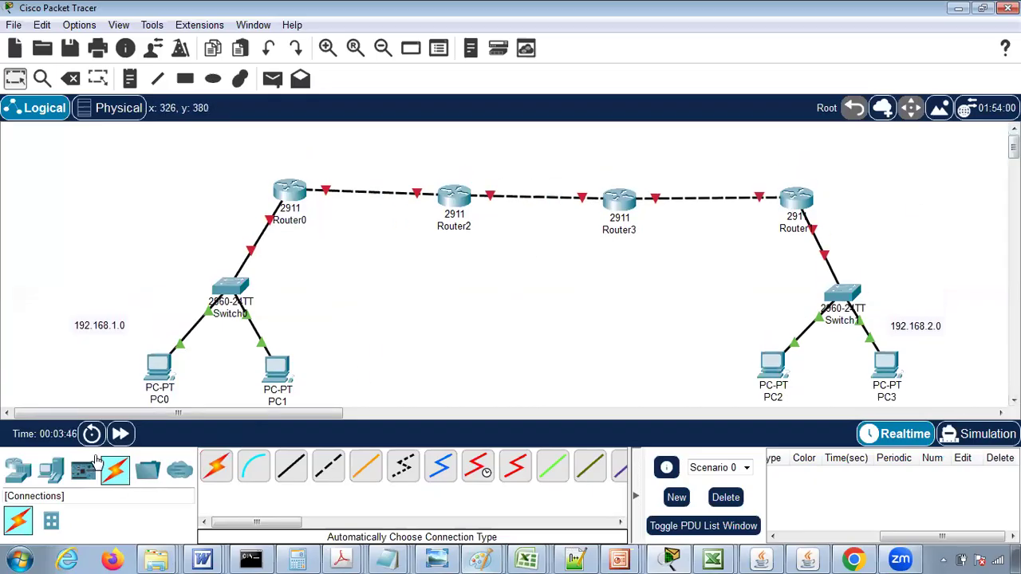
{"action": "left_click", "coordinate": [130, 78]}
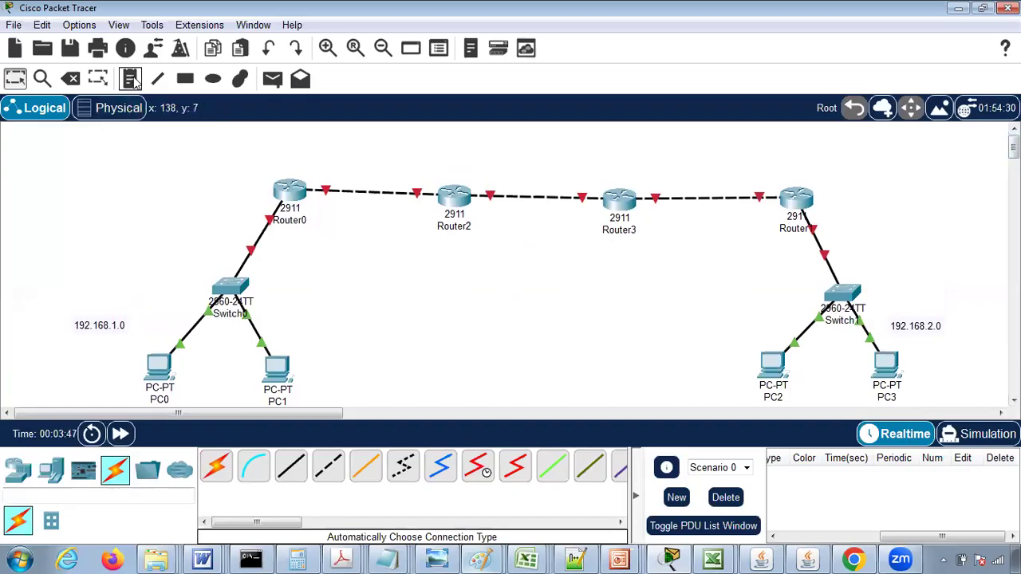
{"action": "left_click", "coordinate": [332, 168]}
{"action": "type", "text": "192.168.3.0"}
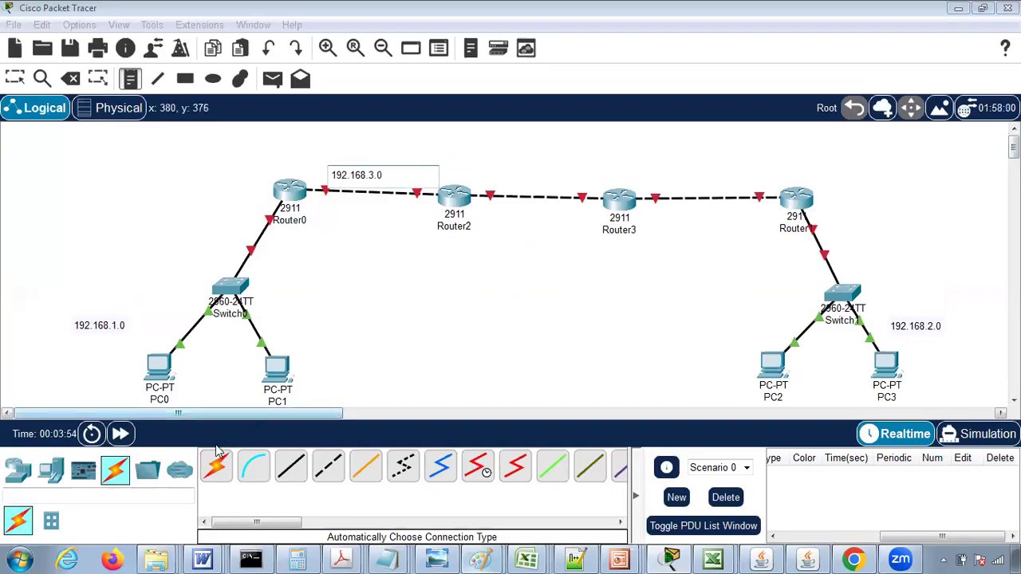
- Try to set the application font size to 11 pt in the preferences, closing them without applying
{"action": "left_click", "coordinate": [118, 25]}
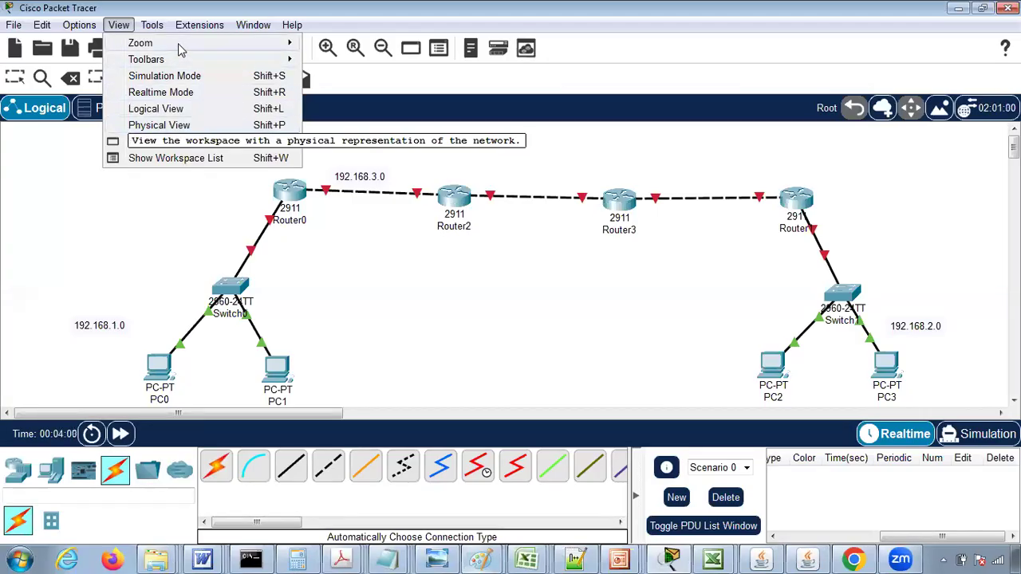
{"action": "mouse_move", "coordinate": [179, 46]}
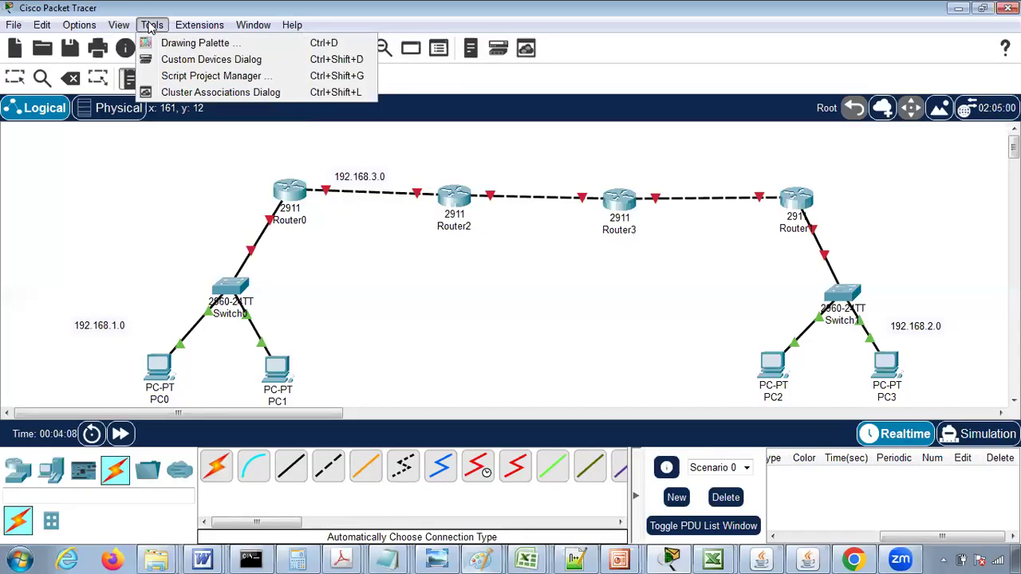
{"action": "mouse_move", "coordinate": [84, 32]}
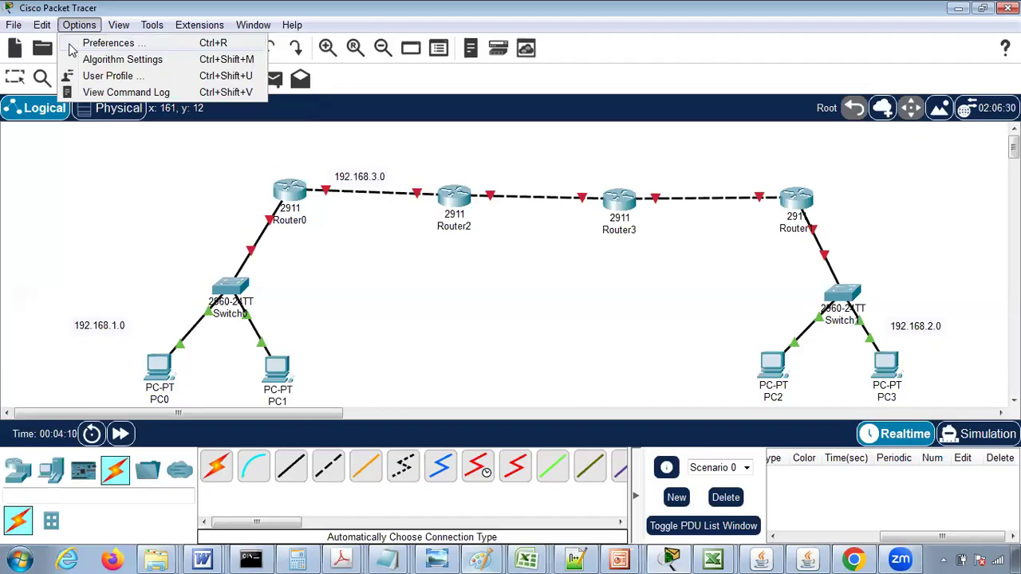
{"action": "left_click", "coordinate": [70, 46]}
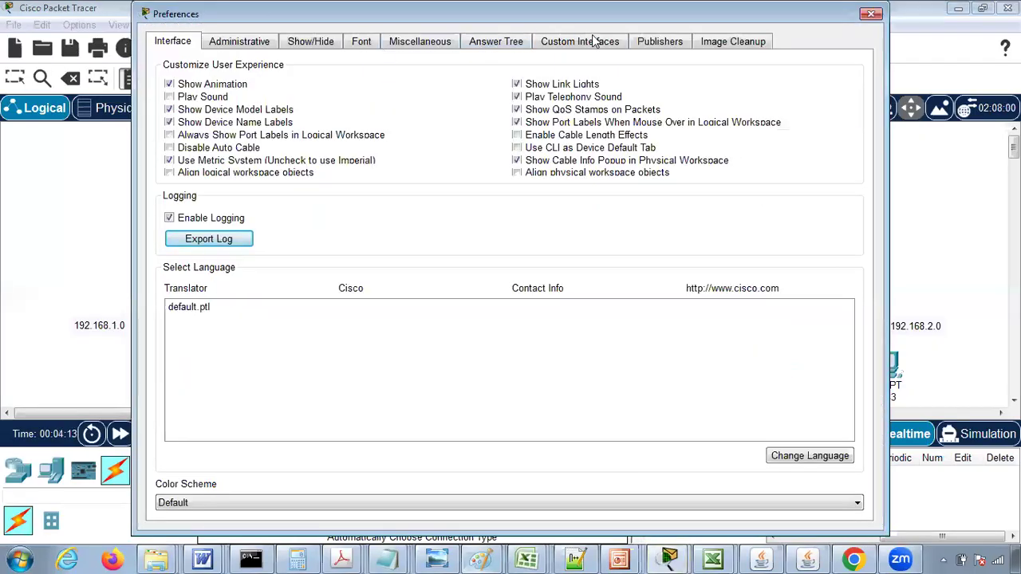
{"action": "left_click", "coordinate": [307, 44]}
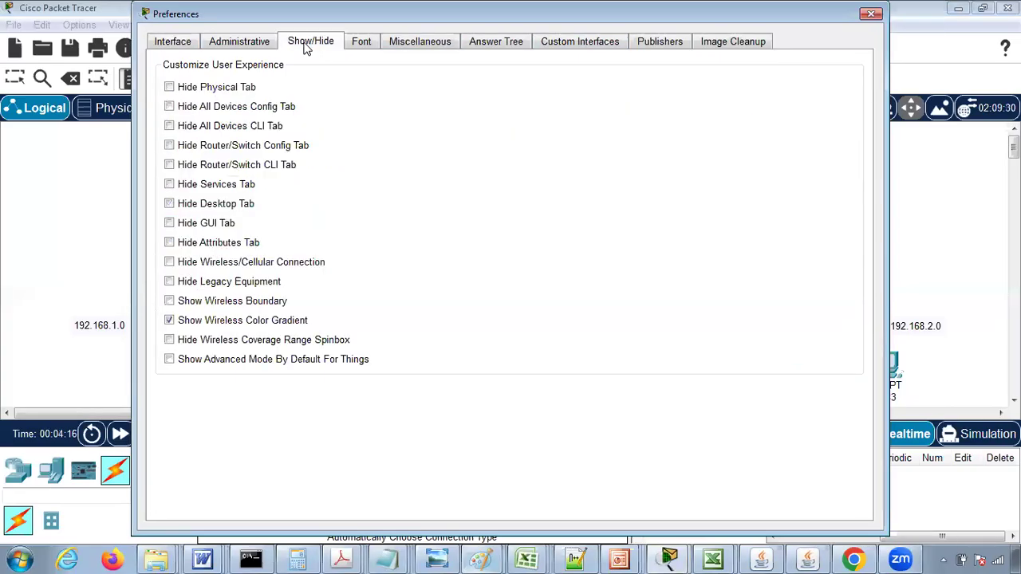
{"action": "left_click", "coordinate": [356, 46]}
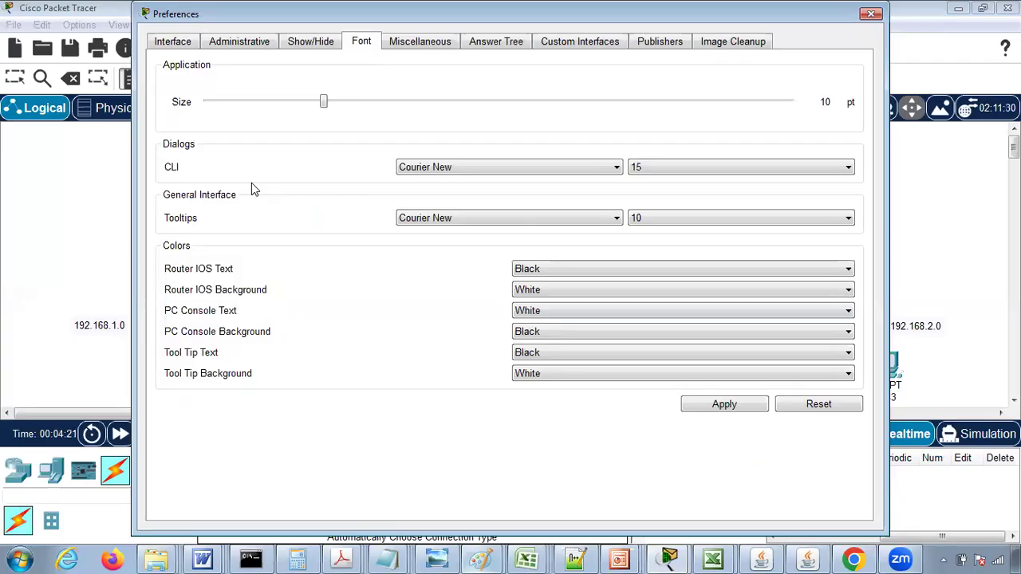
{"action": "left_click", "coordinate": [360, 102]}
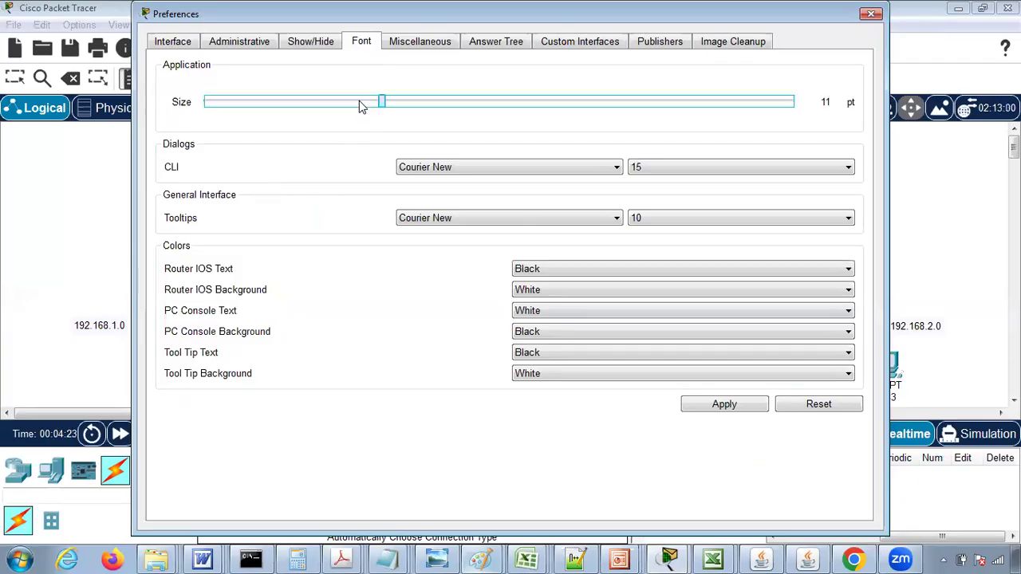
{"action": "left_click", "coordinate": [873, 15]}
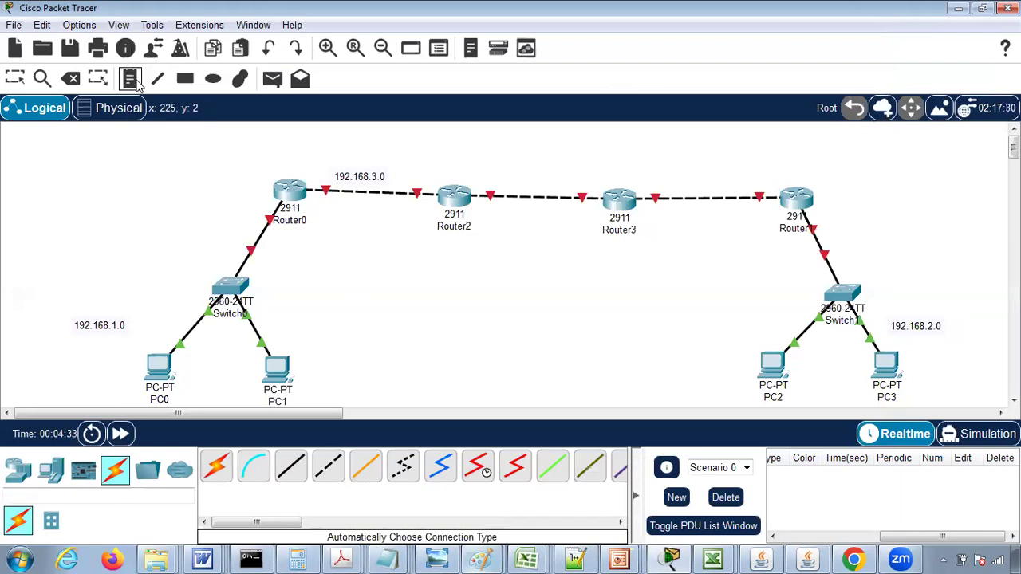
- Add the note 192.168.4.0 to the Router2–Router3 link and 192.168.5.0 to the Router3–Router1 link
{"action": "left_click", "coordinate": [503, 179]}
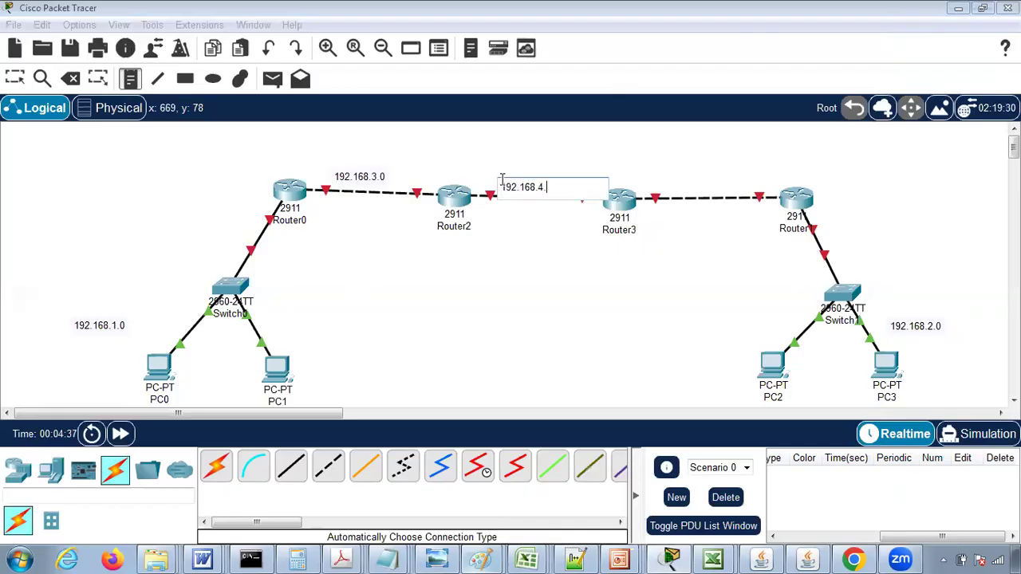
{"action": "left_click", "coordinate": [14, 78]}
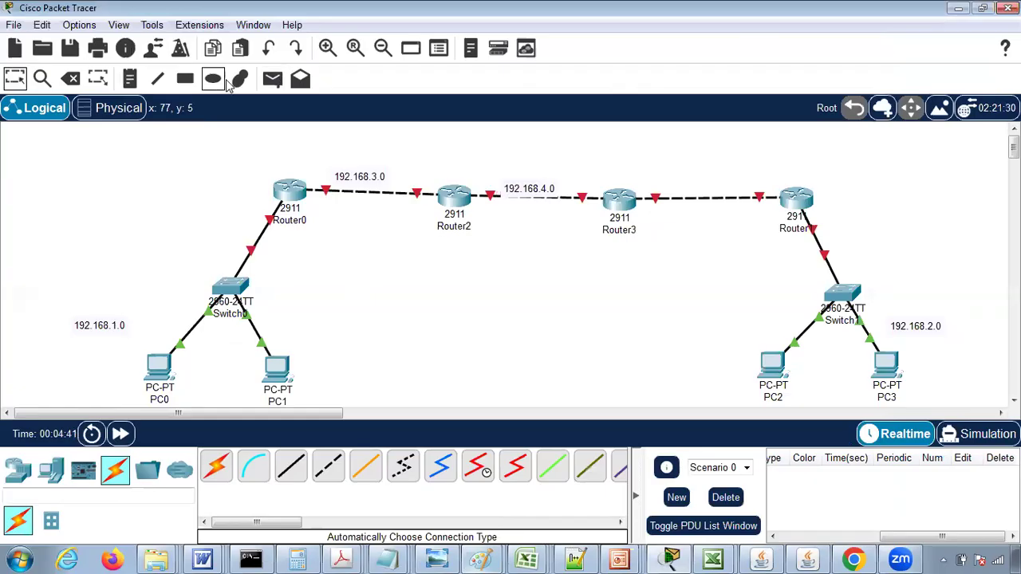
{"action": "left_click", "coordinate": [130, 78]}
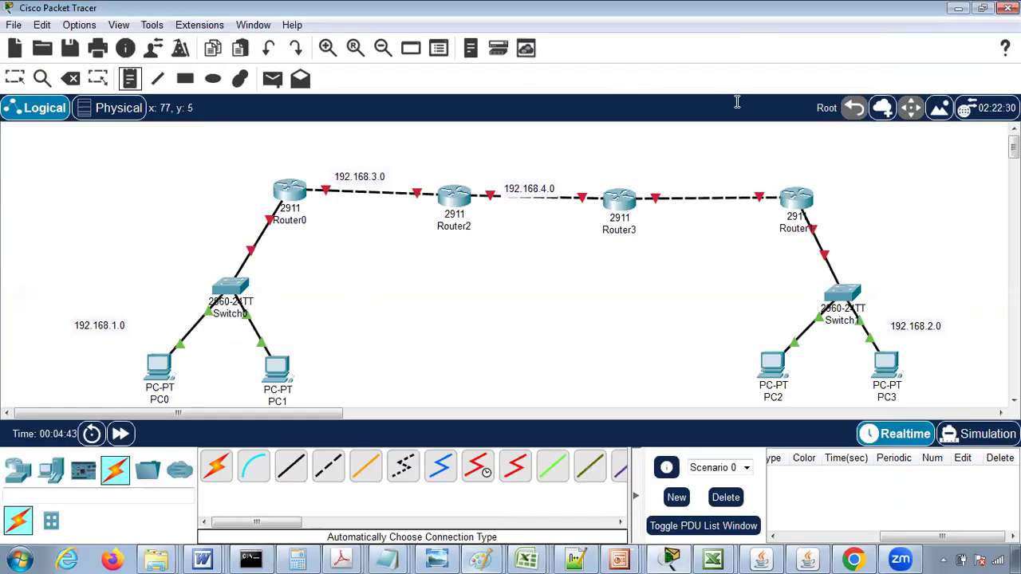
{"action": "left_click", "coordinate": [670, 181]}
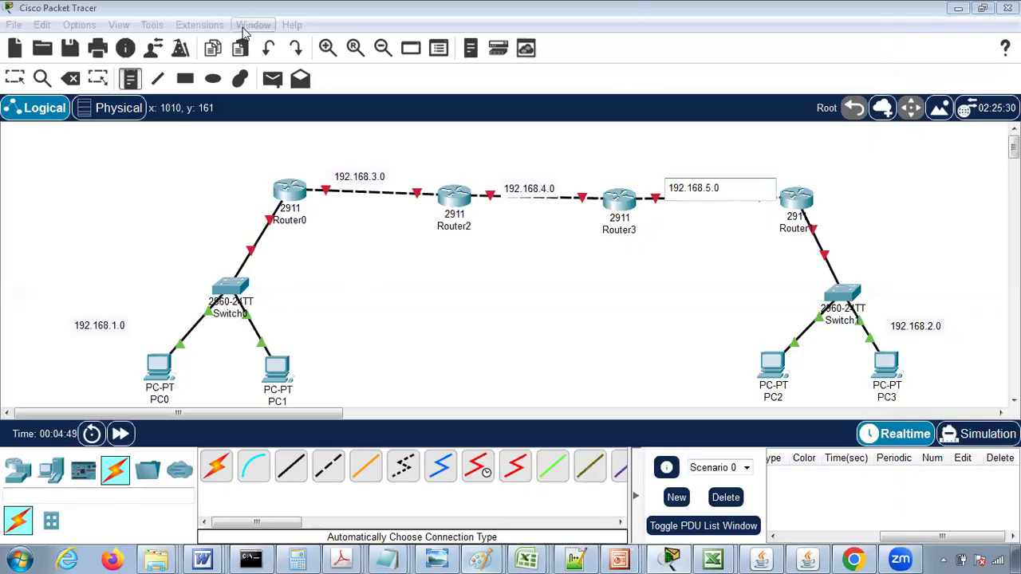
{"action": "left_click", "coordinate": [14, 78]}
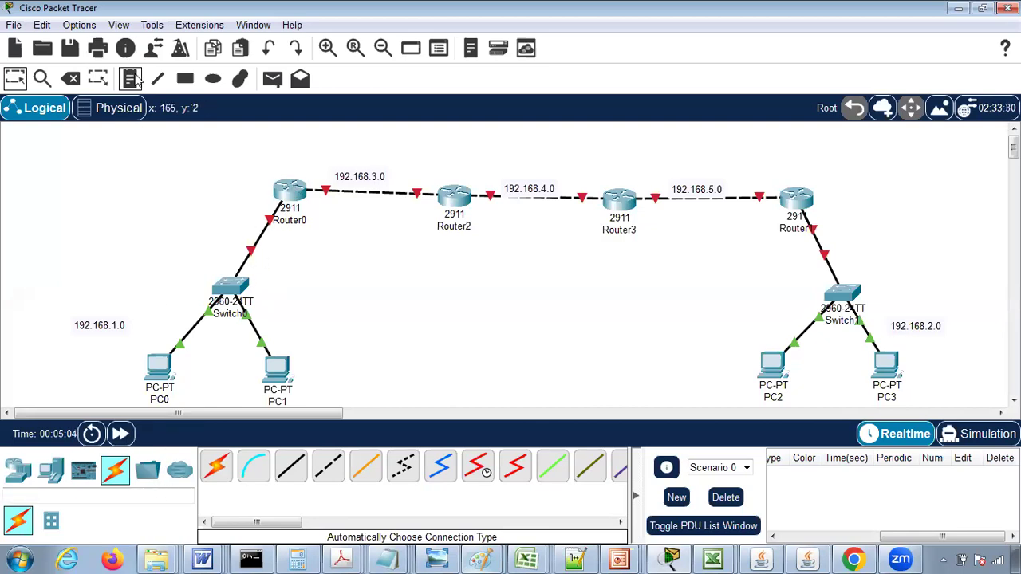
- Turn on Router0's GigabitEthernet0/0 port and assign it IPv4 address 192.168.1.1 with subnet mask 255.255.255.0
{"action": "left_click", "coordinate": [292, 193]}
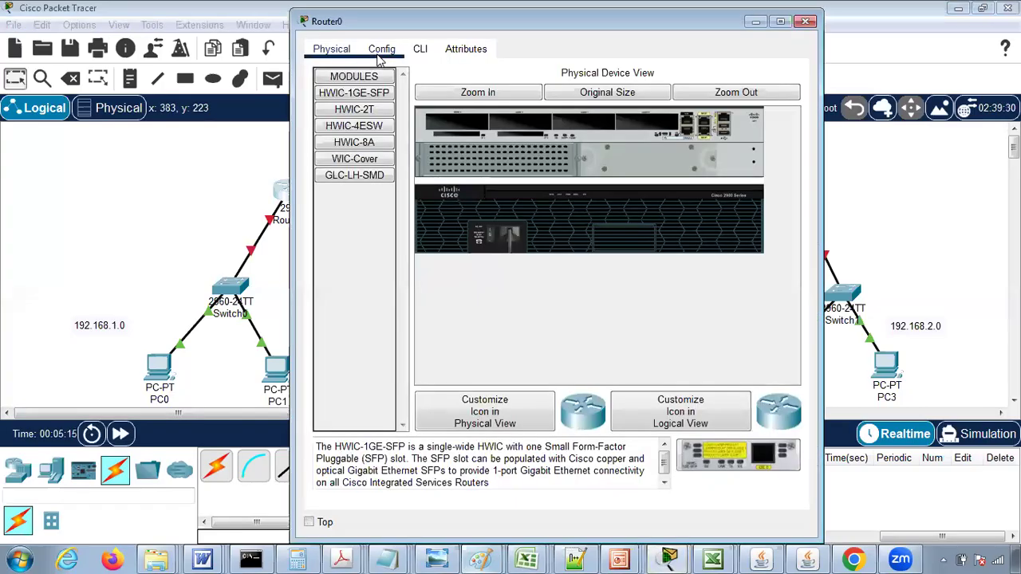
{"action": "left_click", "coordinate": [381, 52]}
{"action": "left_click", "coordinate": [378, 227]}
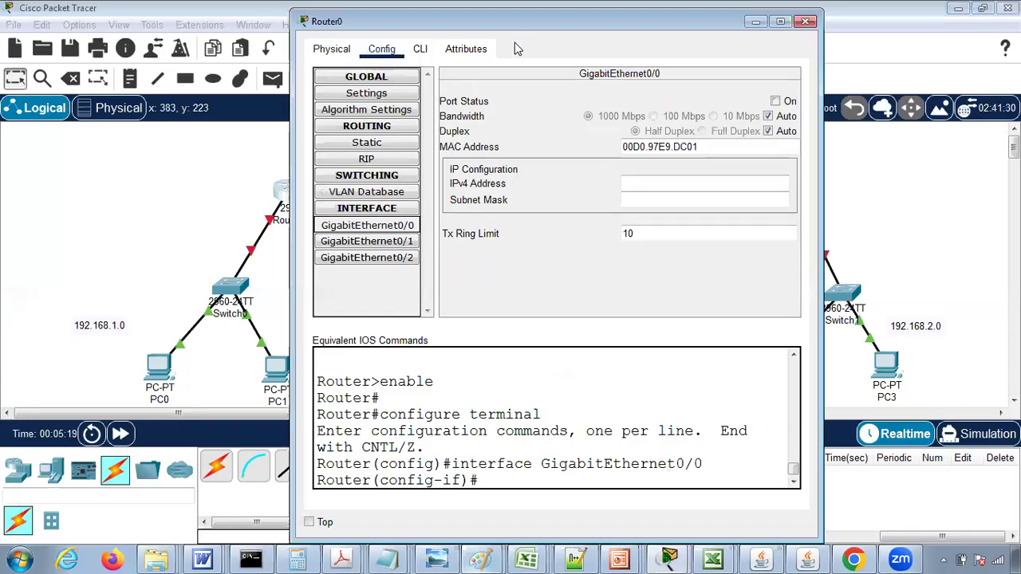
{"action": "left_click_drag", "start_coordinate": [471, 20], "coordinate": [559, 40]}
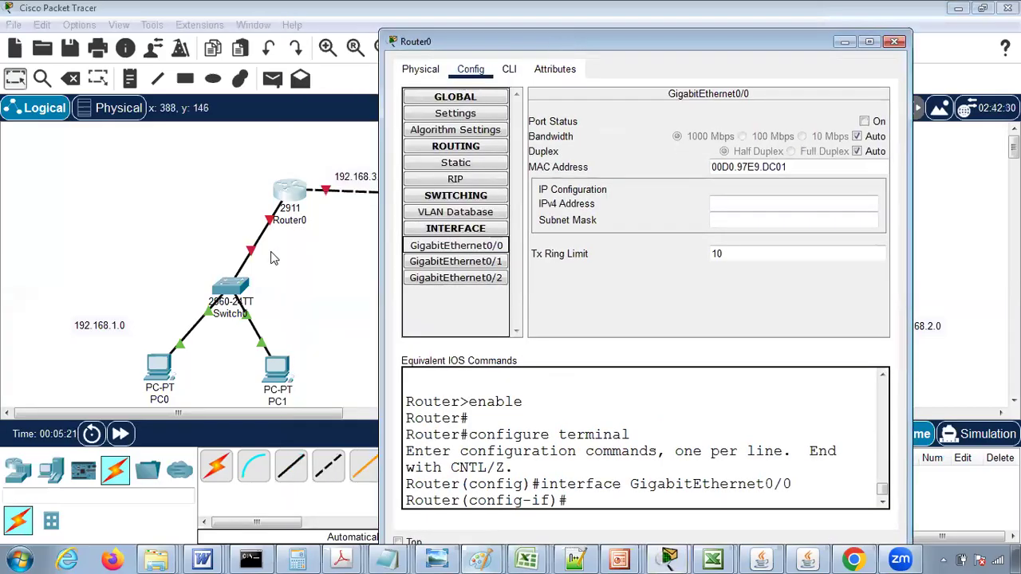
{"action": "left_click", "coordinate": [864, 121]}
{"action": "left_click", "coordinate": [749, 200]}
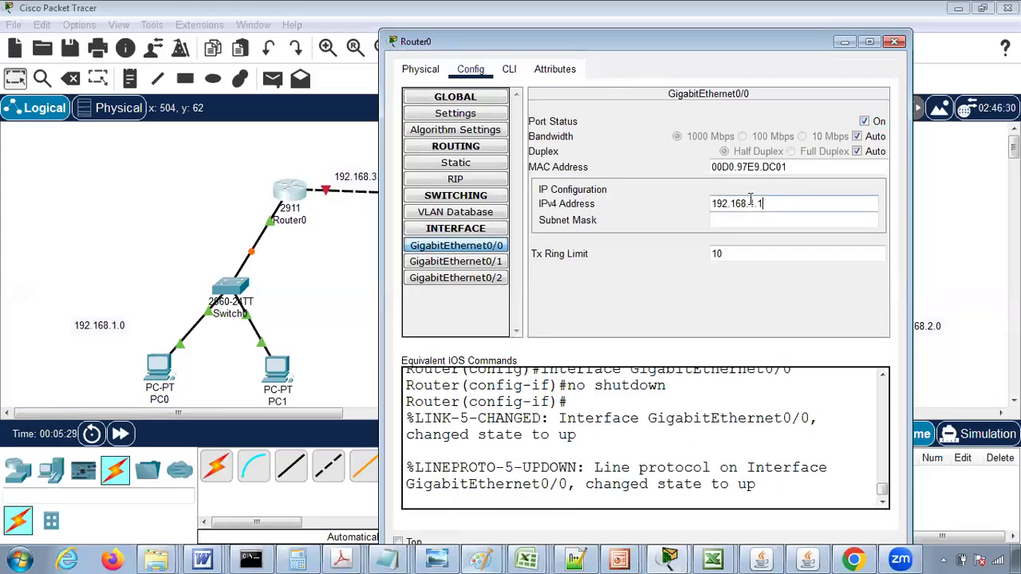
{"action": "left_click", "coordinate": [755, 220]}
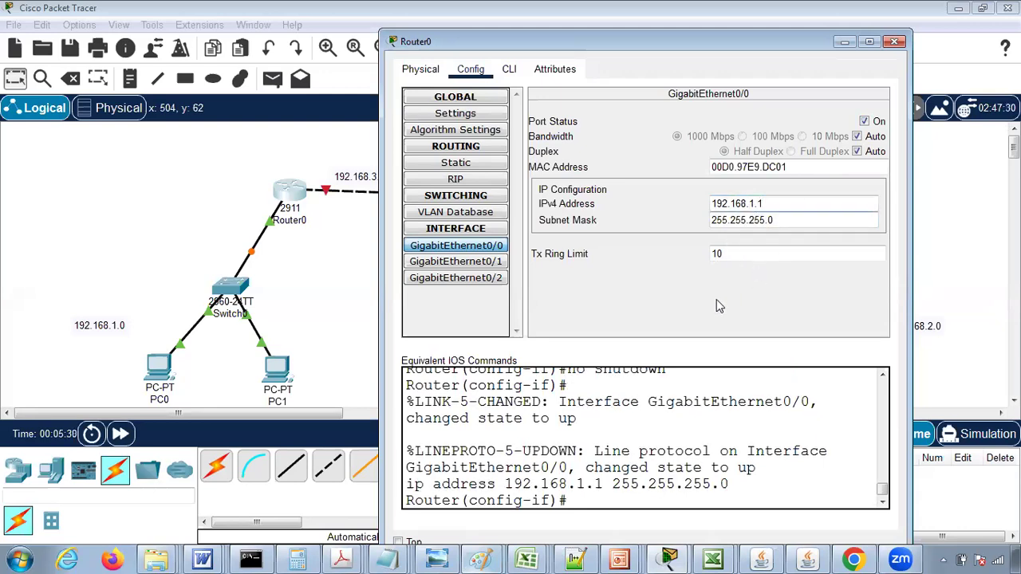
{"action": "left_click", "coordinate": [895, 44]}
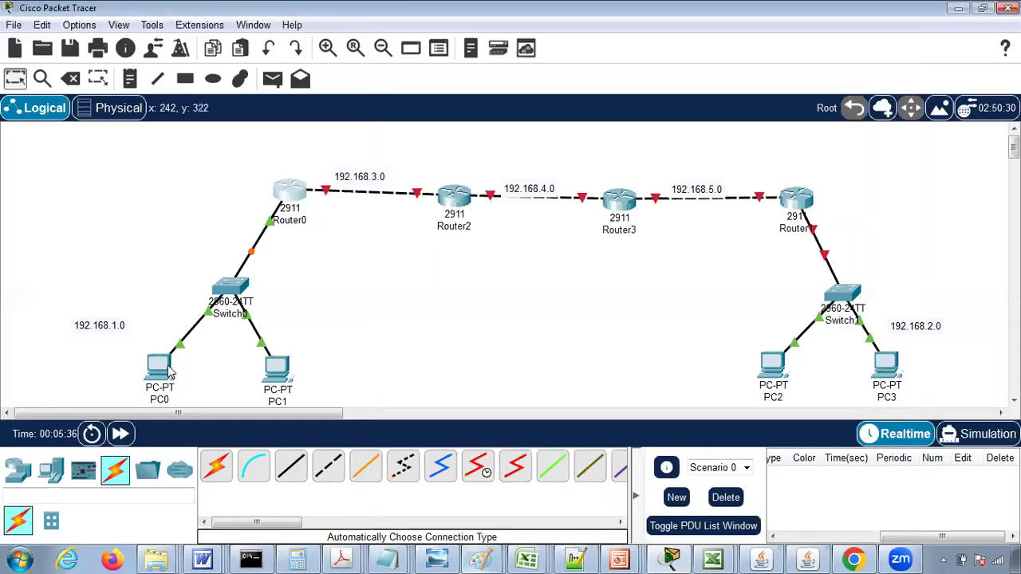
- Configure PC0 with static IPv4 address 192.168.1.2, subnet mask 255.255.255.0 and default gateway 192.168.1.1
{"action": "left_click", "coordinate": [154, 371]}
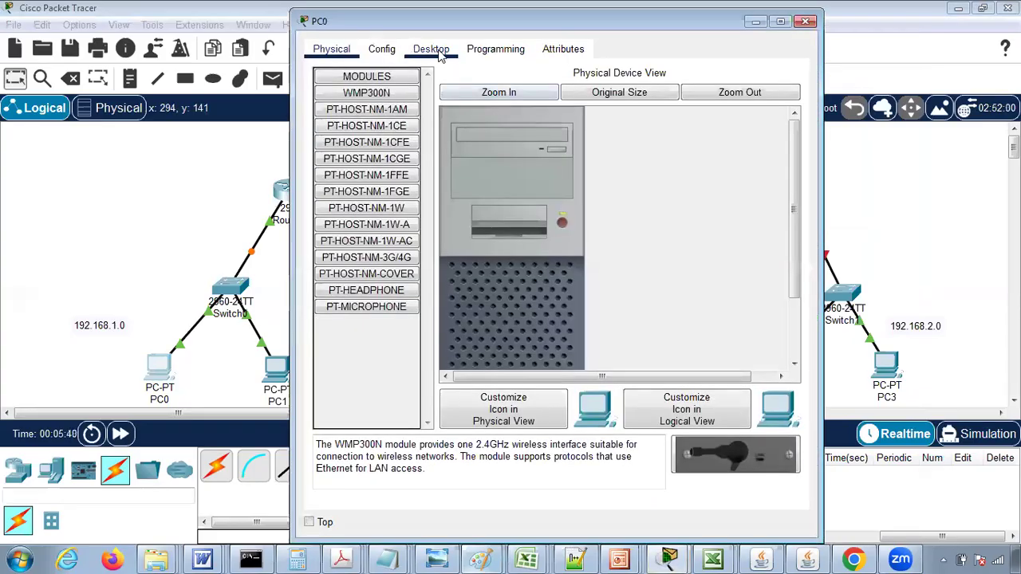
{"action": "left_click", "coordinate": [434, 50]}
{"action": "left_click", "coordinate": [363, 110]}
{"action": "left_click", "coordinate": [515, 158]}
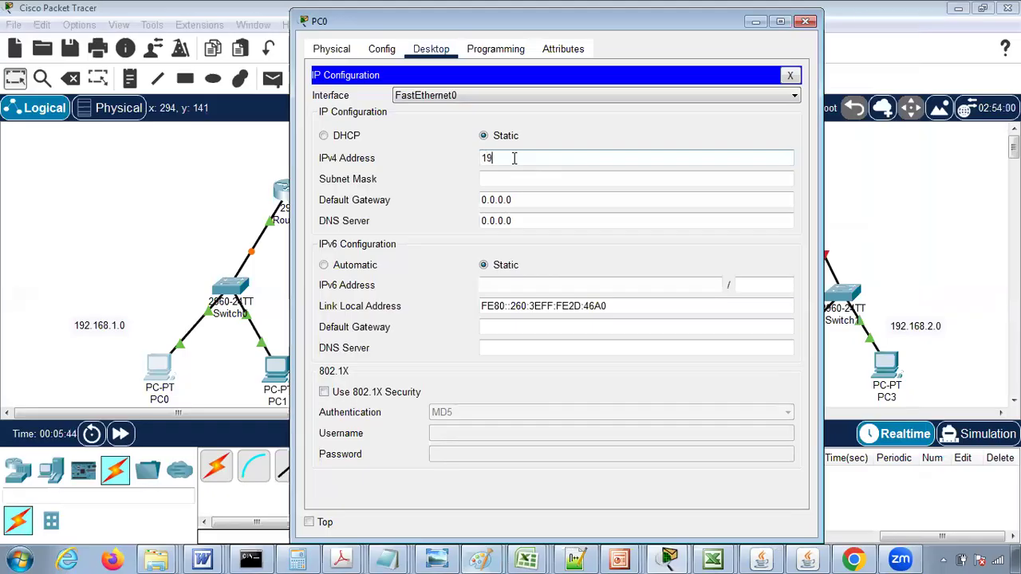
{"action": "type", "text": "168.1.2"}
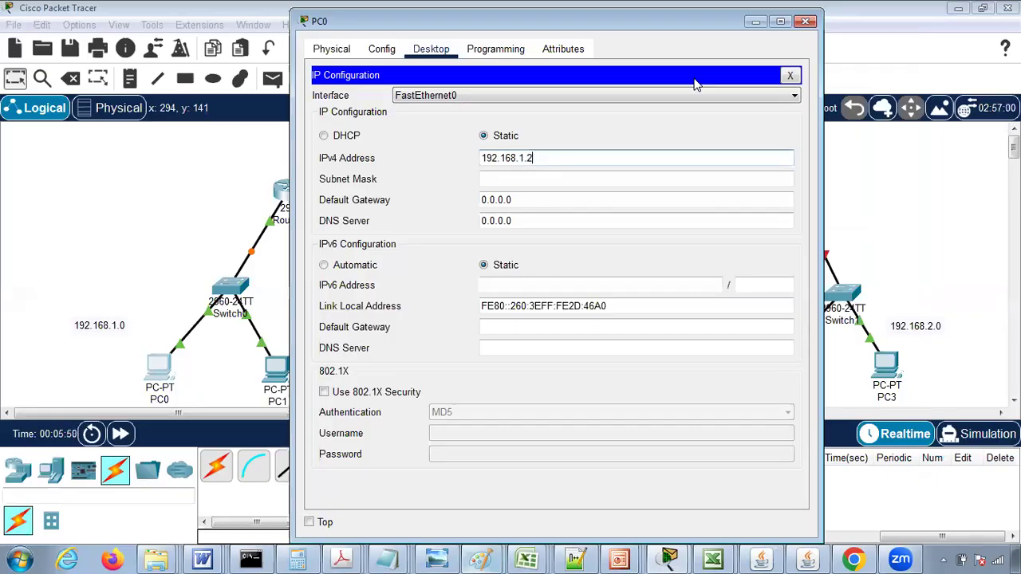
{"action": "key", "text": "Tab"}
{"action": "key", "text": "Tab"}
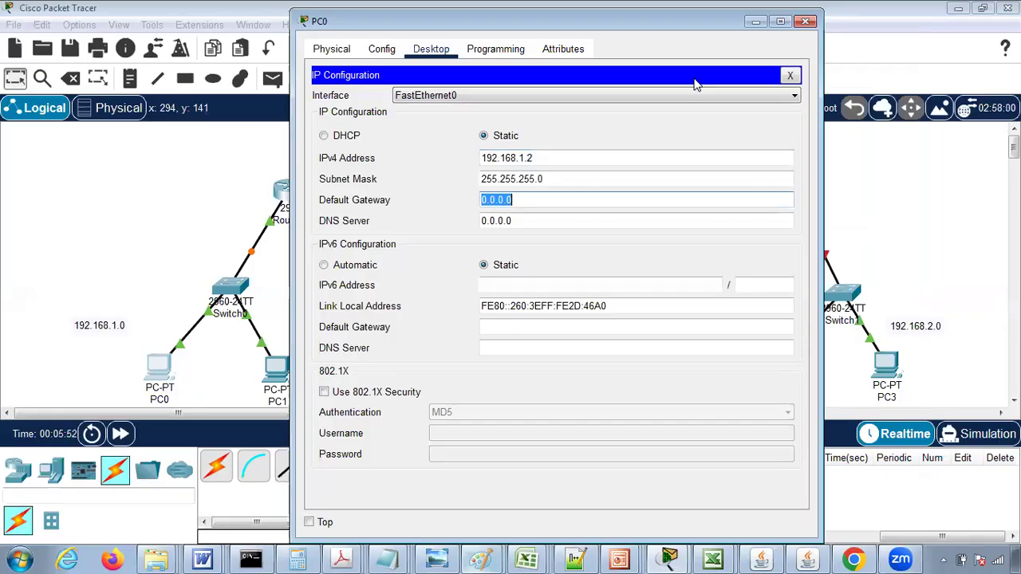
{"action": "type", "text": "192.168.1.1"}
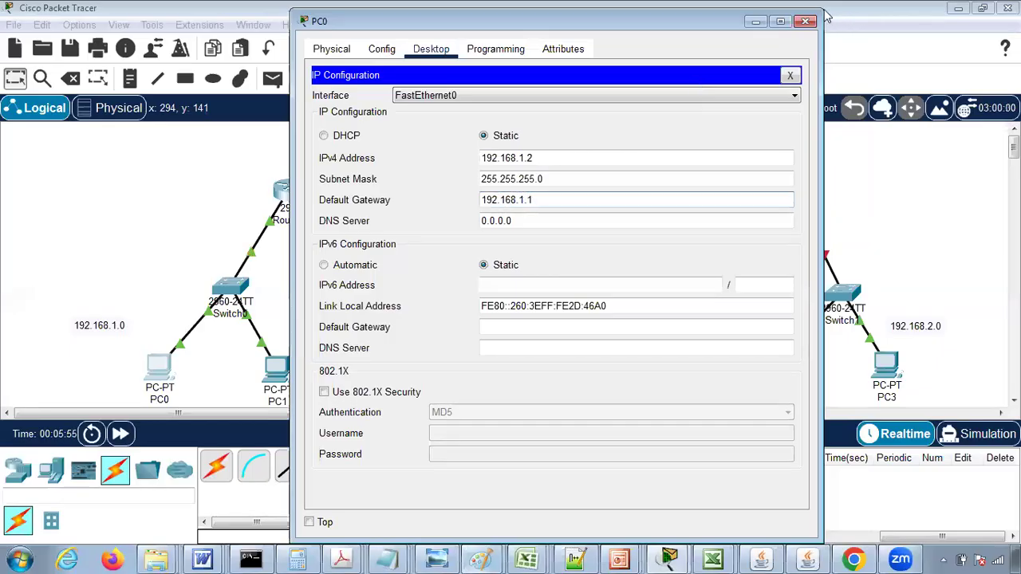
{"action": "left_click", "coordinate": [806, 23]}
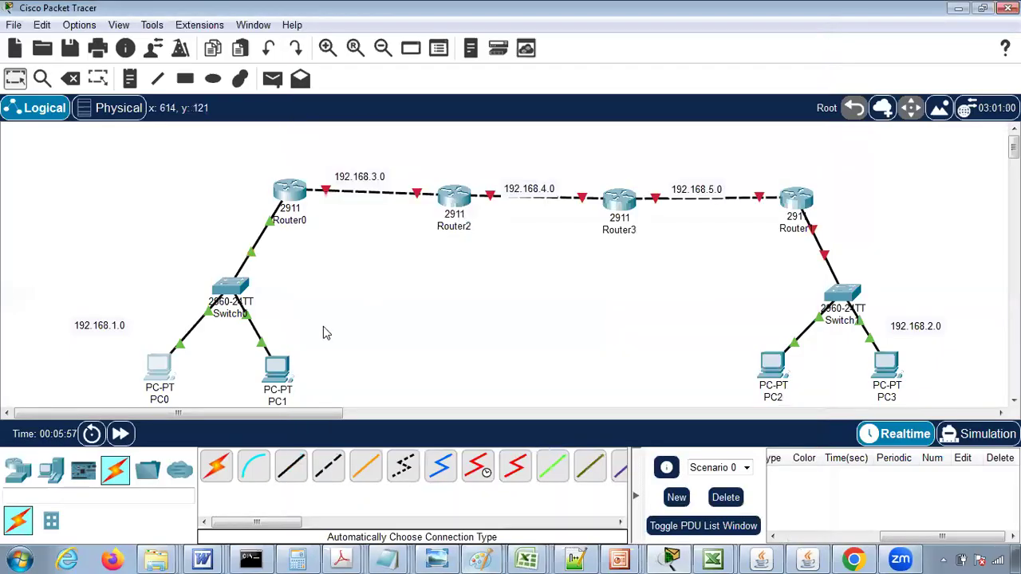
- Configure PC1 with static IPv4 address 192.168.1.3, subnet mask 255.255.255.0 and default gateway 192.168.1.1
{"action": "left_click", "coordinate": [277, 377]}
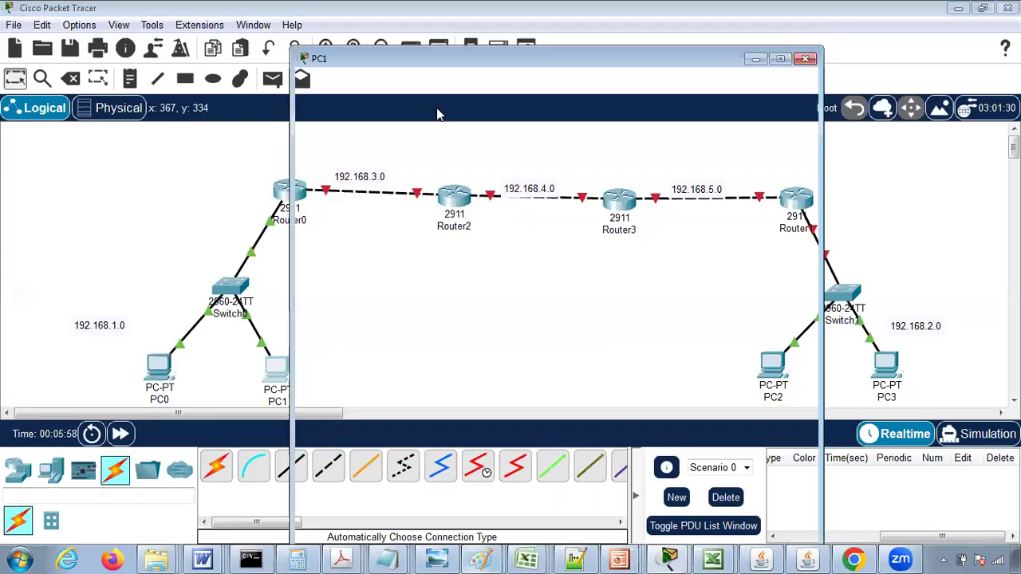
{"action": "left_click", "coordinate": [430, 86]}
{"action": "left_click", "coordinate": [351, 153]}
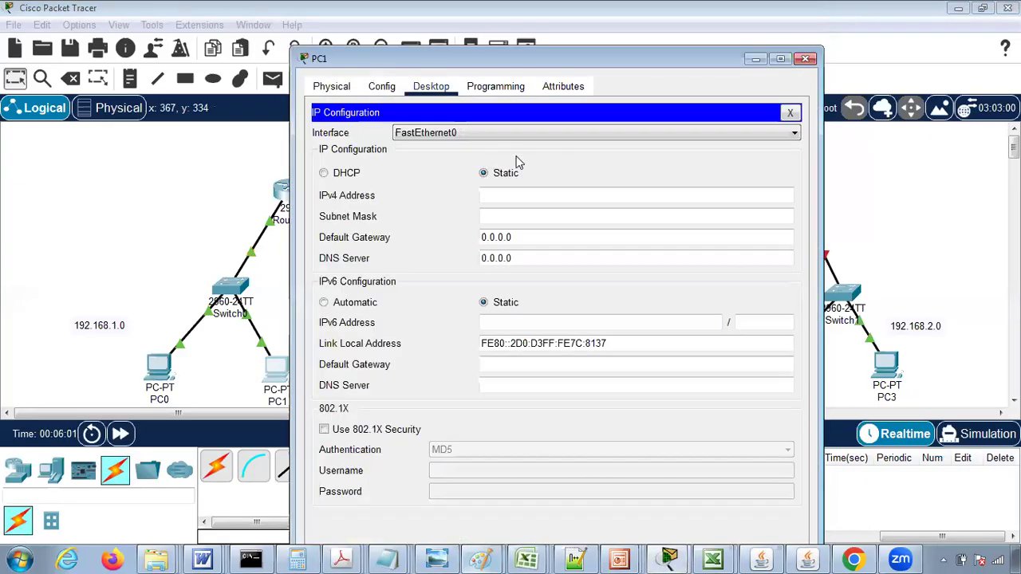
{"action": "left_click", "coordinate": [503, 194]}
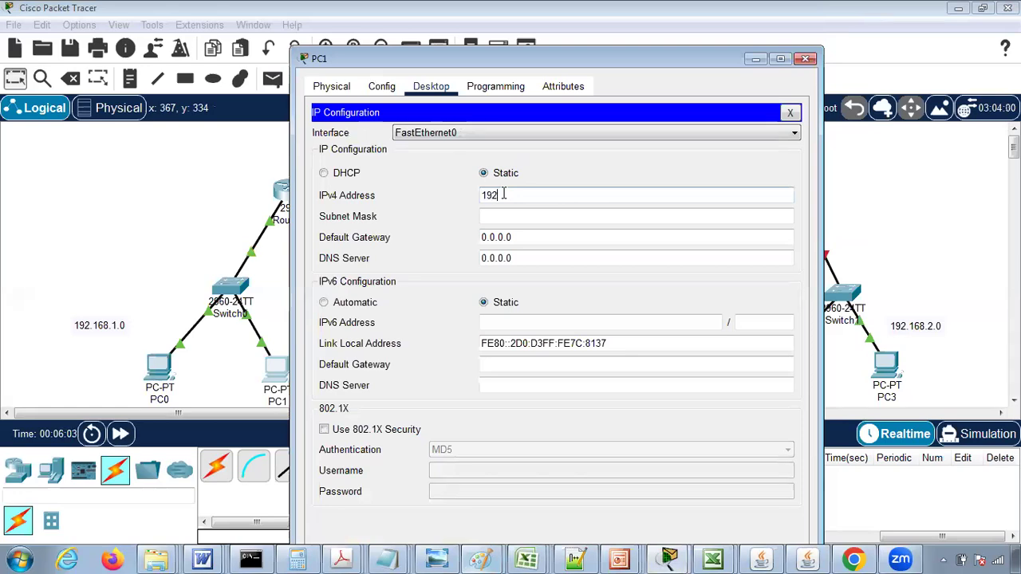
{"action": "key", "text": "Tab"}
{"action": "key", "text": "Tab"}
{"action": "type", "text": "19"}
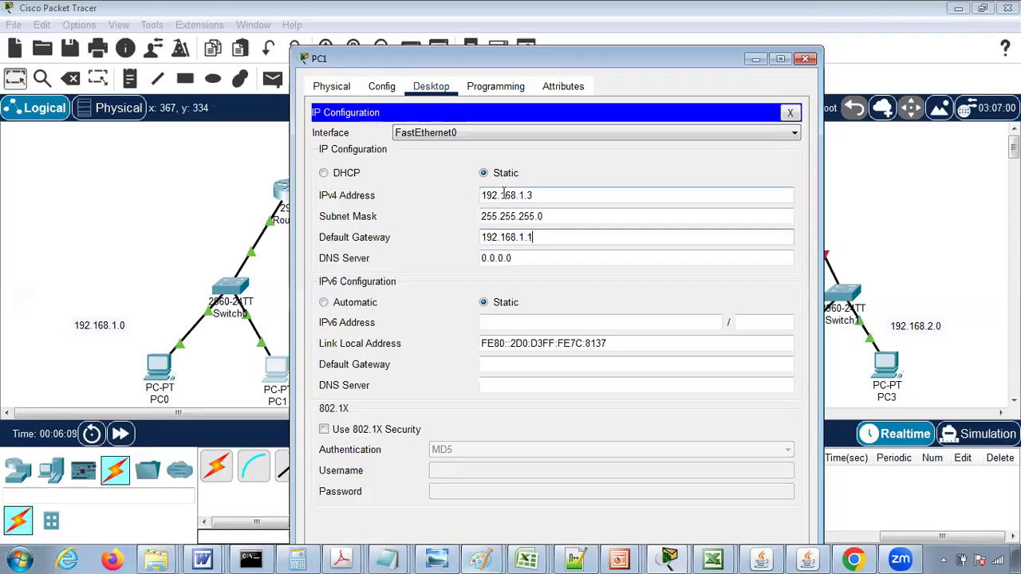
{"action": "left_click", "coordinate": [805, 59]}
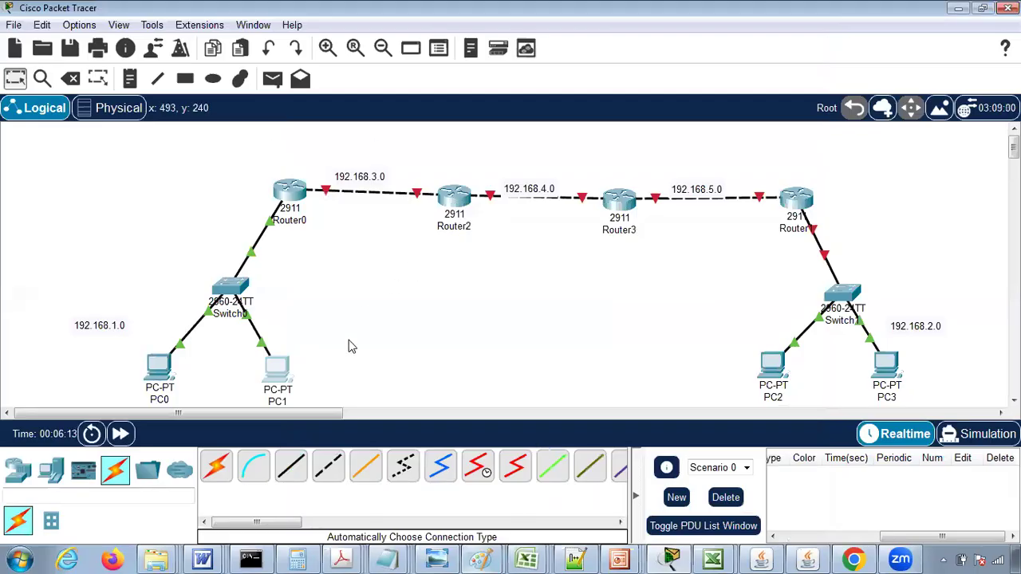
- Test connectivity from PC0's command prompt by pinging 192.168.1.3 and 192.168.1.1
{"action": "left_click", "coordinate": [158, 367]}
{"action": "left_click", "coordinate": [644, 105]}
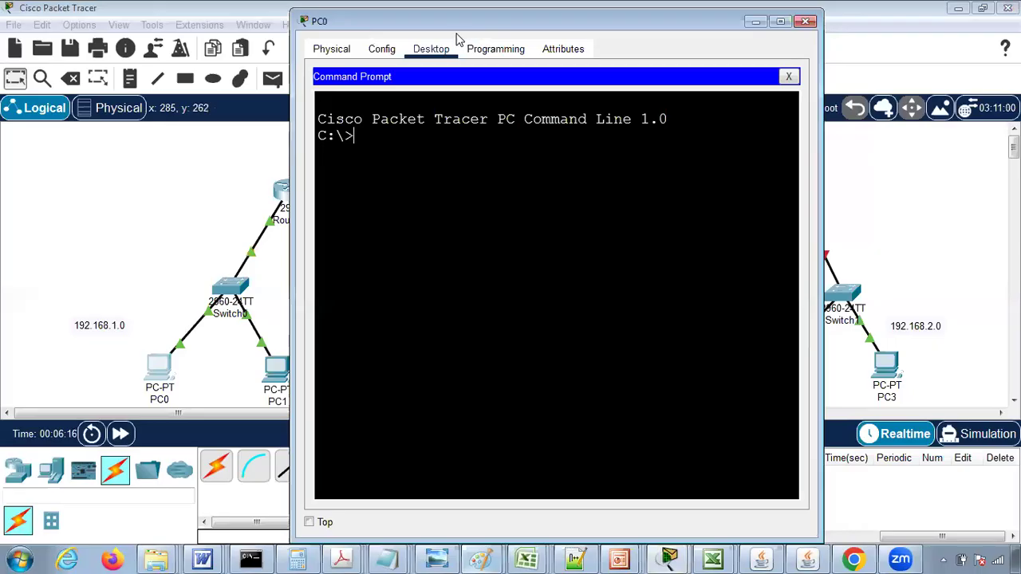
{"action": "left_click_drag", "start_coordinate": [438, 24], "coordinate": [580, 36]}
{"action": "type", "text": "p"}
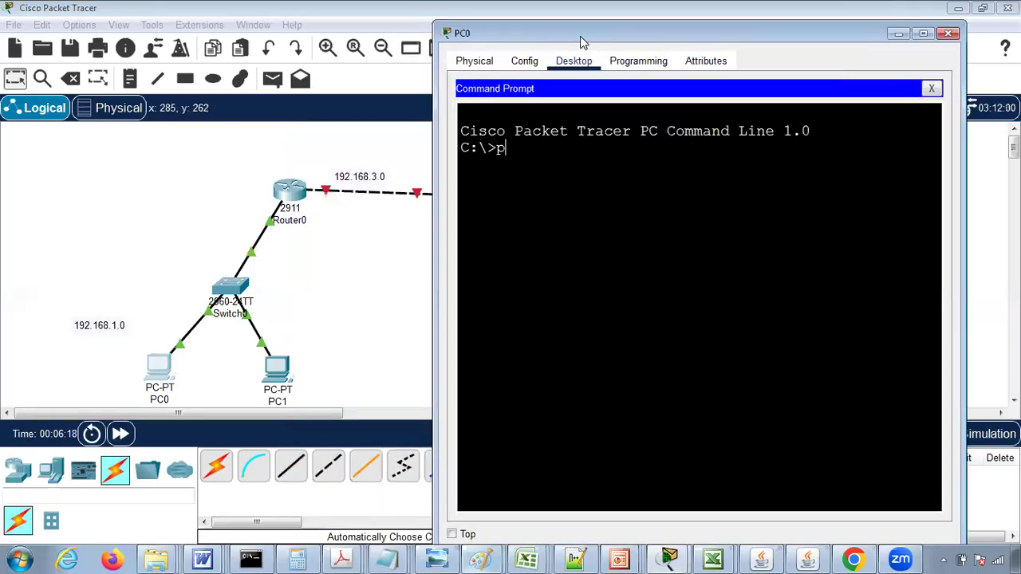
{"action": "type", "text": "ing 192.16"}
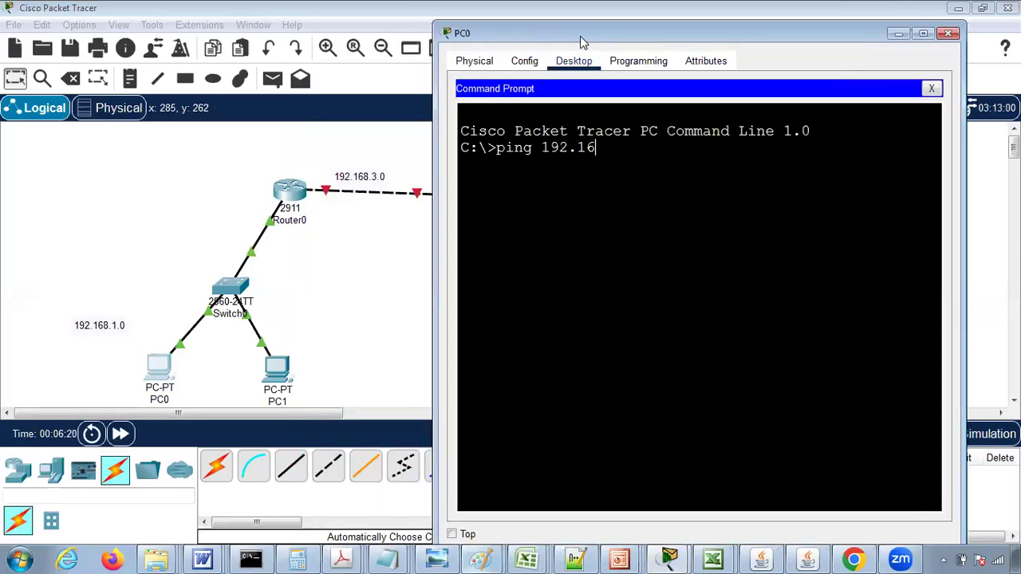
{"action": "type", "text": "8.1.3"}
{"action": "key", "text": "Return"}
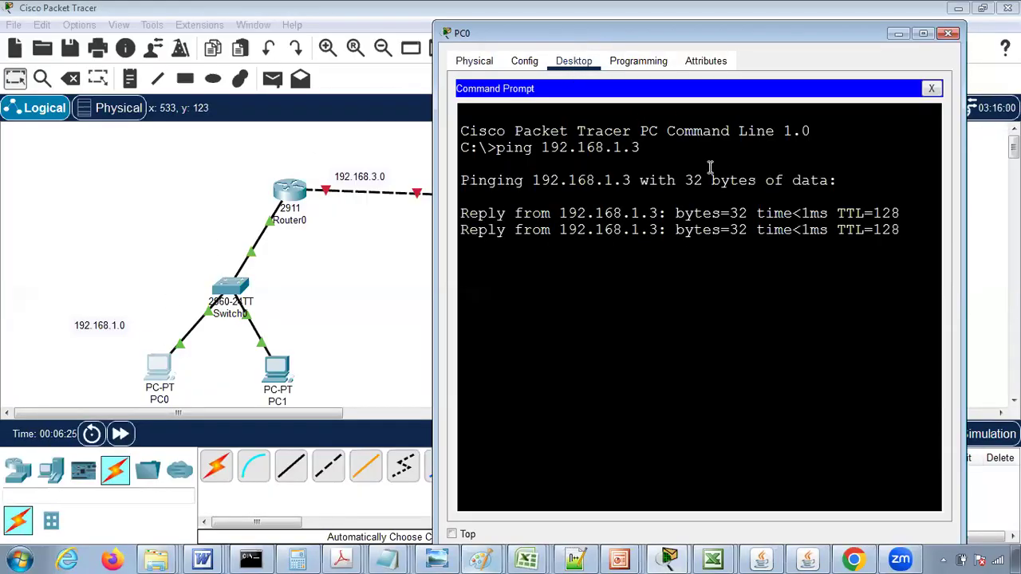
{"action": "key", "text": "Up"}
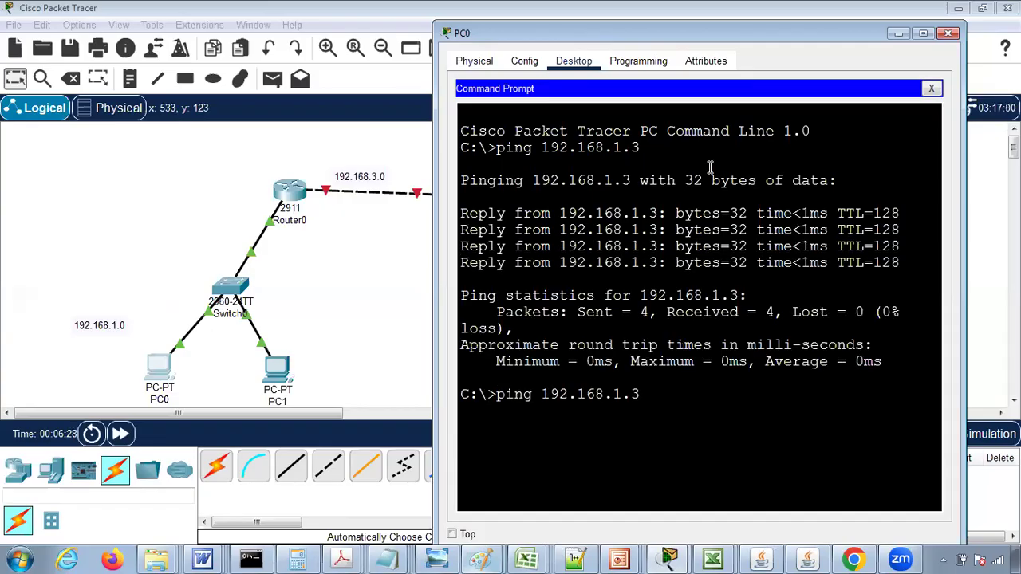
{"action": "type", "text": "1"}
{"action": "key", "text": "Return"}
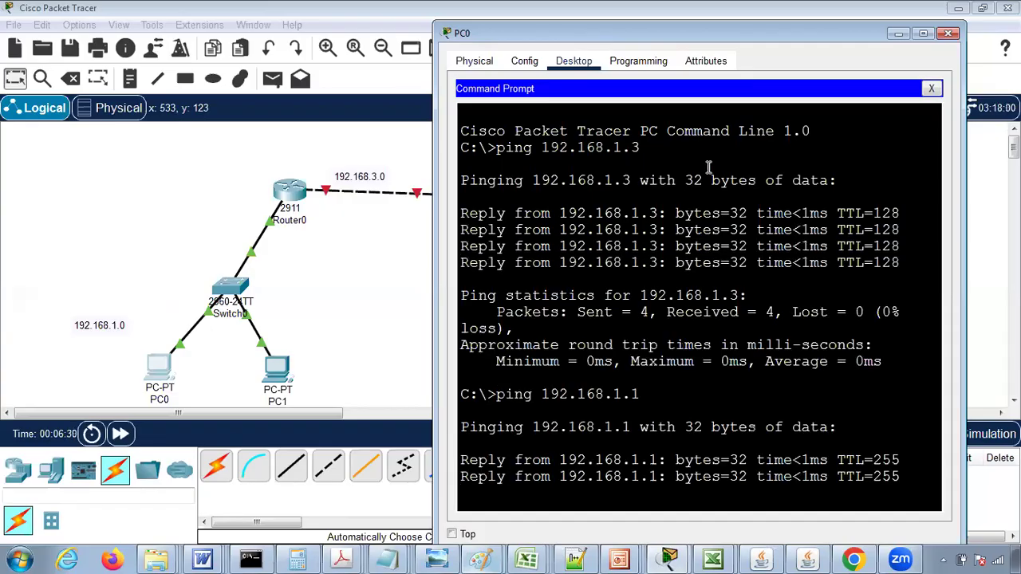
{"action": "left_click", "coordinate": [949, 35]}
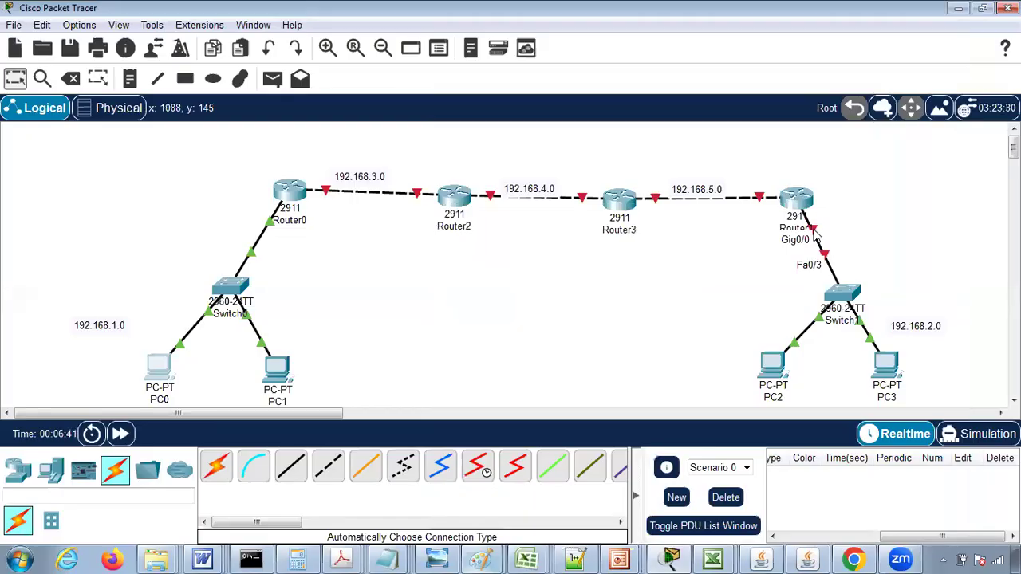
- Turn on Router1's GigabitEthernet0/0 port and assign it IPv4 address 192.168.2.1 with subnet mask 255.255.255.0
{"action": "left_click", "coordinate": [801, 199]}
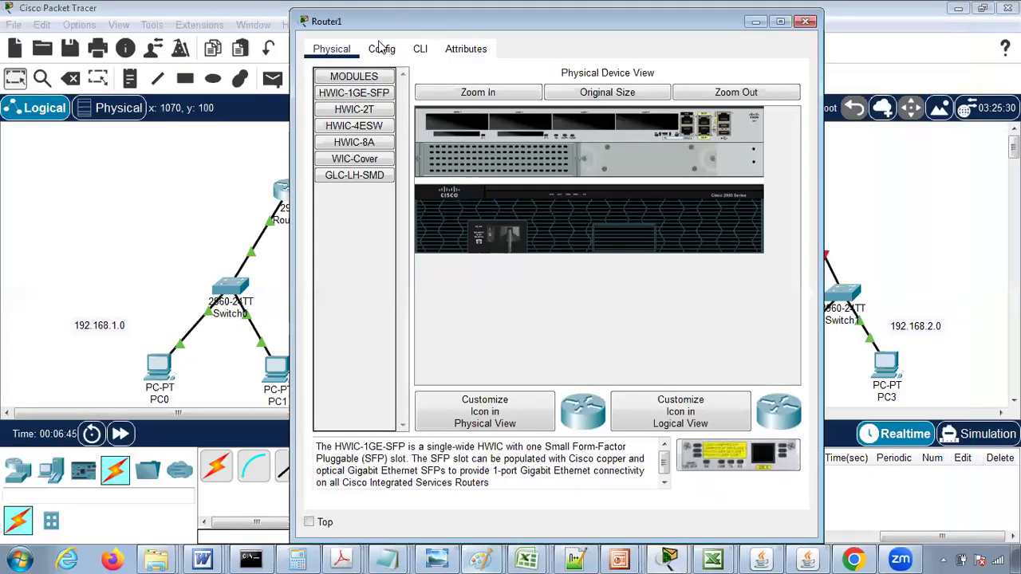
{"action": "left_click", "coordinate": [382, 48]}
{"action": "left_click", "coordinate": [367, 225]}
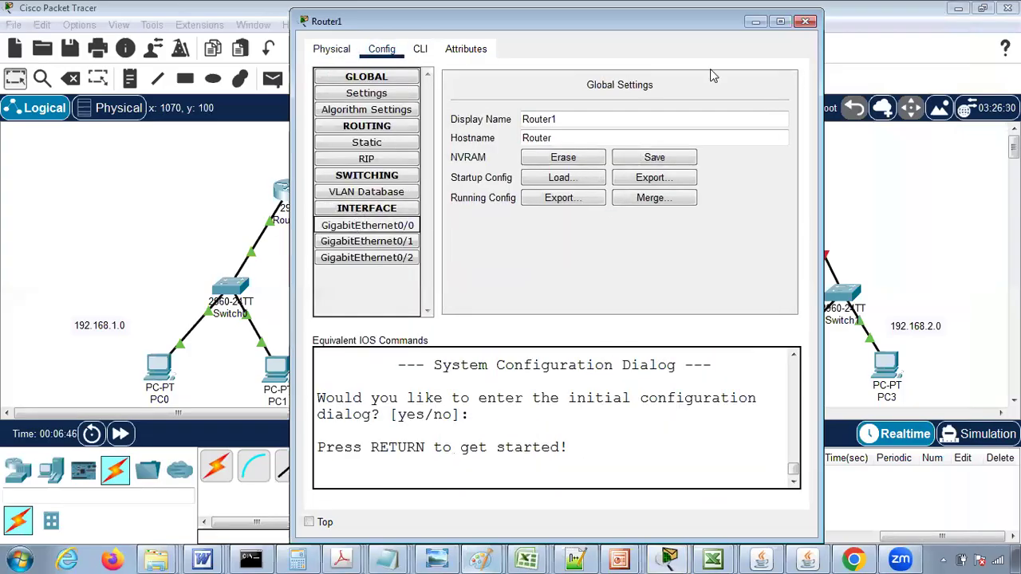
{"action": "left_click", "coordinate": [775, 101]}
{"action": "left_click", "coordinate": [657, 183]}
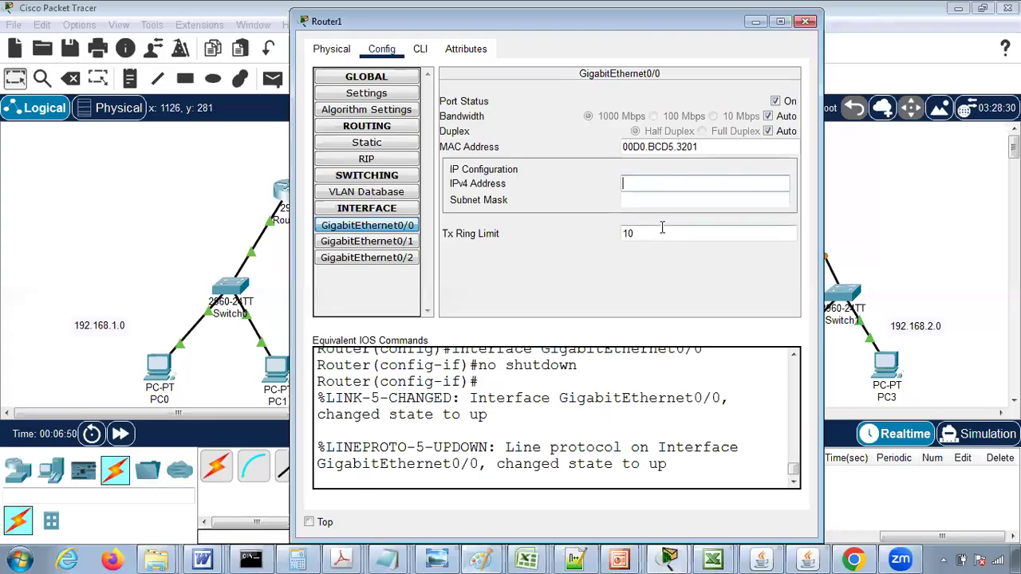
{"action": "type", "text": "192.168.2.1"}
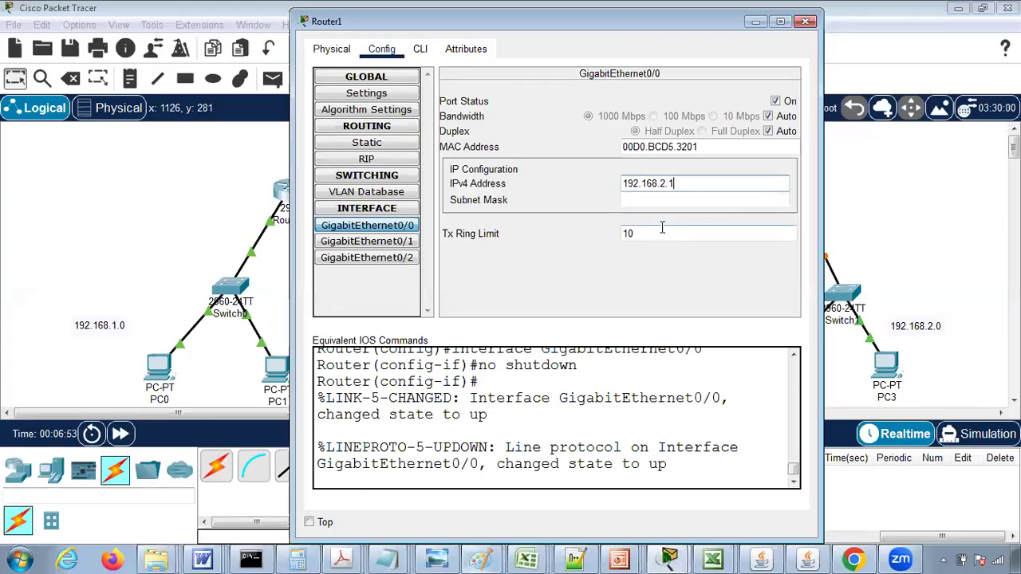
{"action": "key", "text": "Tab"}
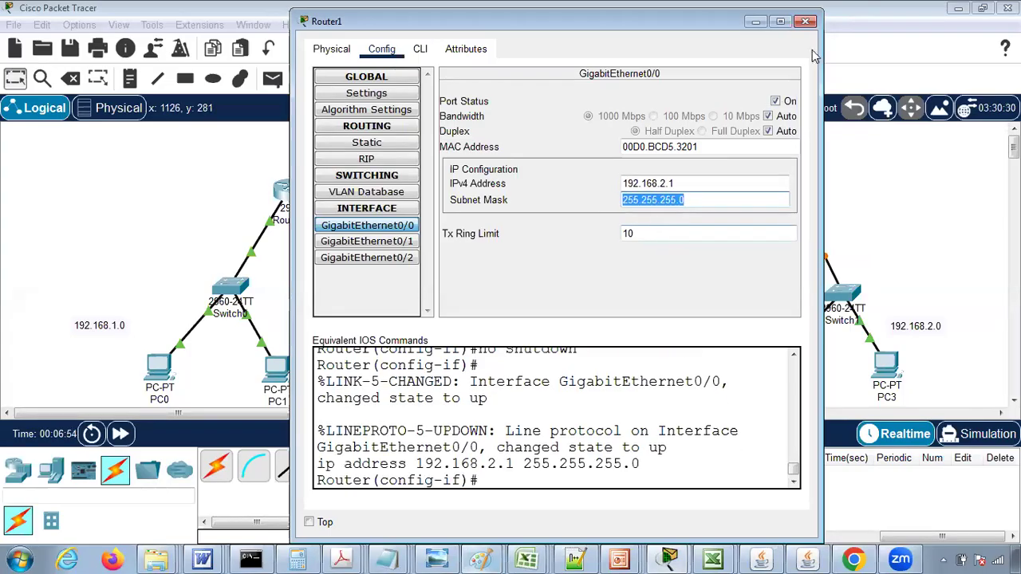
{"action": "left_click", "coordinate": [806, 21]}
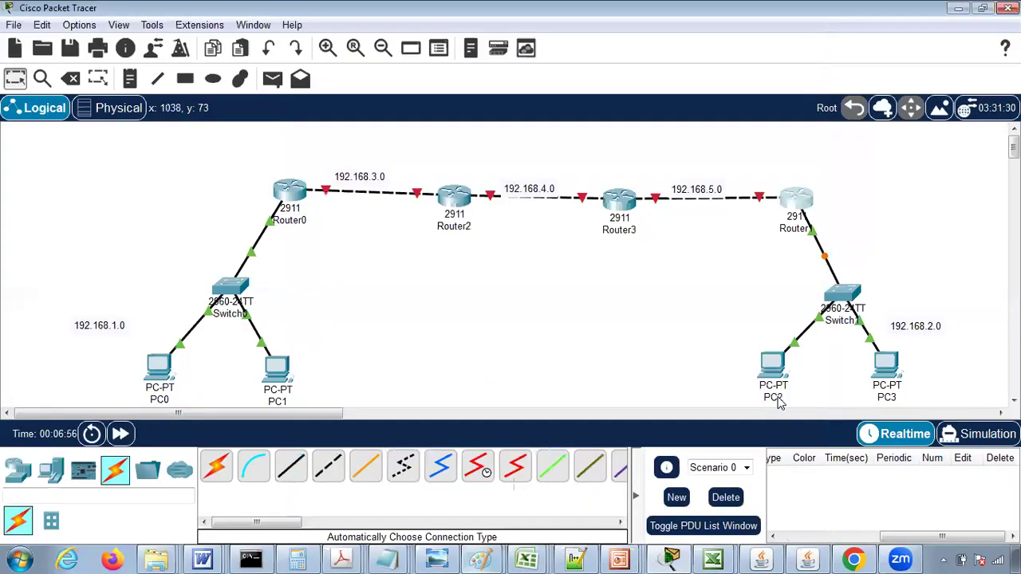
- Configure PC2 with static IPv4 address 192.168.2.2, subnet mask 255.255.255.0 and default gateway 192.168.2.1
{"action": "left_click", "coordinate": [771, 366]}
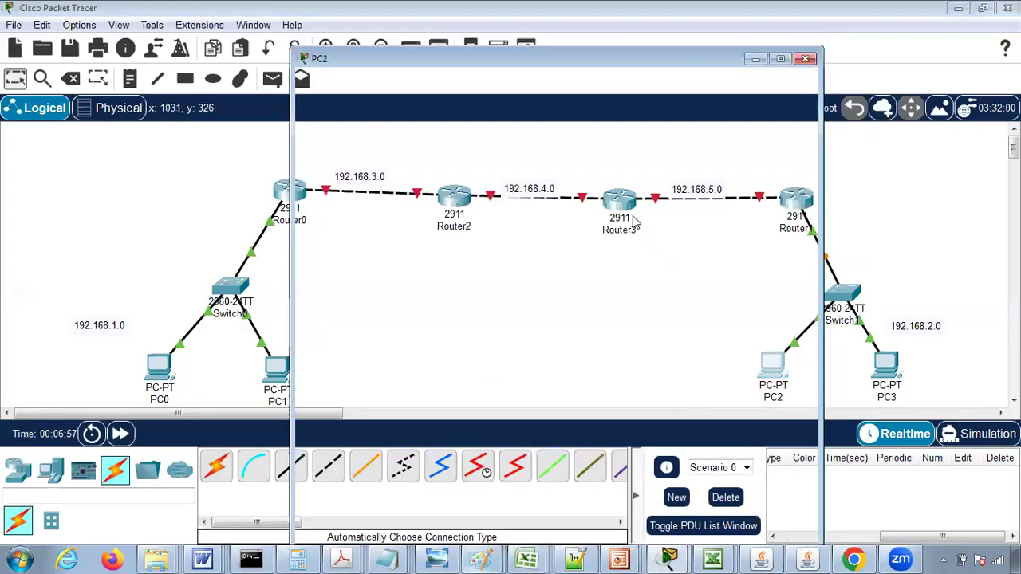
{"action": "left_click", "coordinate": [432, 48]}
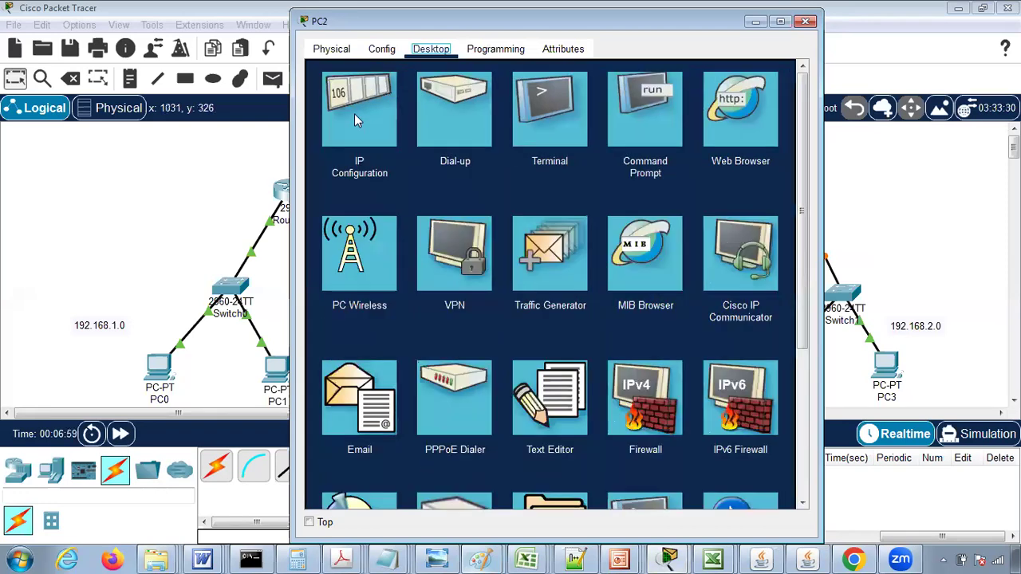
{"action": "left_click", "coordinate": [356, 120]}
{"action": "type", "text": "19"}
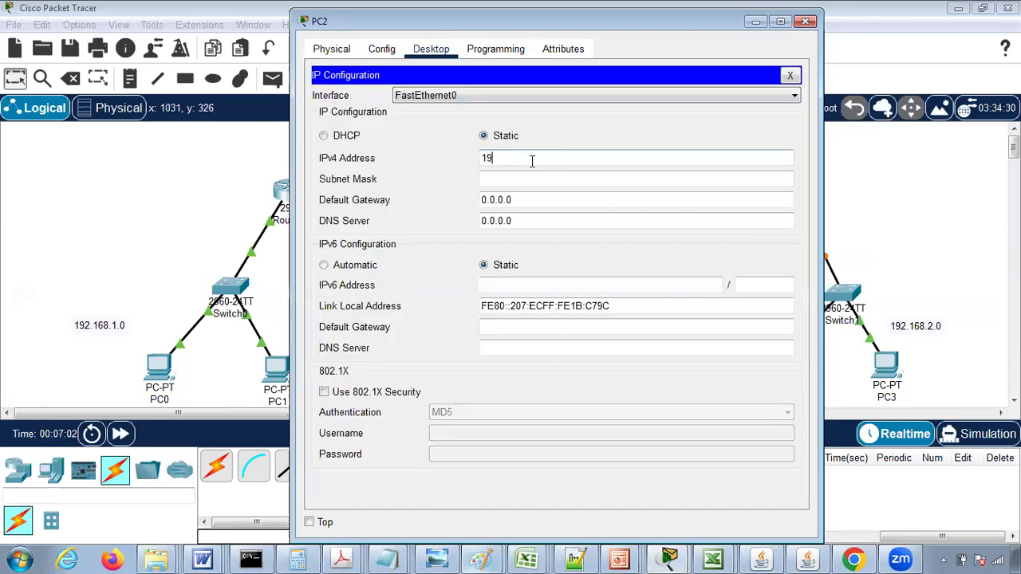
{"action": "type", "text": "2.168.2.2"}
{"action": "key", "text": "Tab"}
{"action": "key", "text": "Tab"}
{"action": "type", "text": "1"}
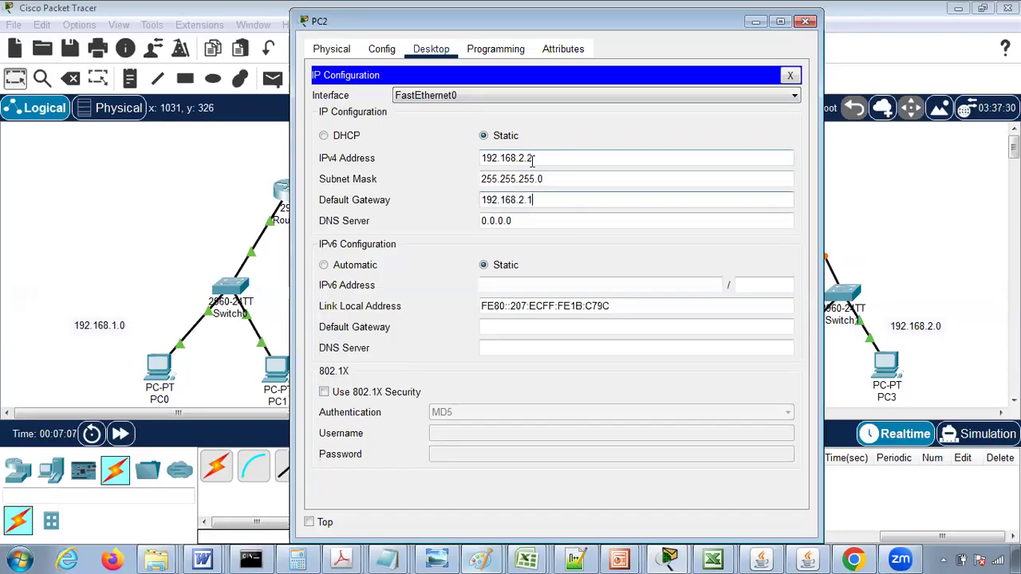
{"action": "key", "text": "ctrl+a"}
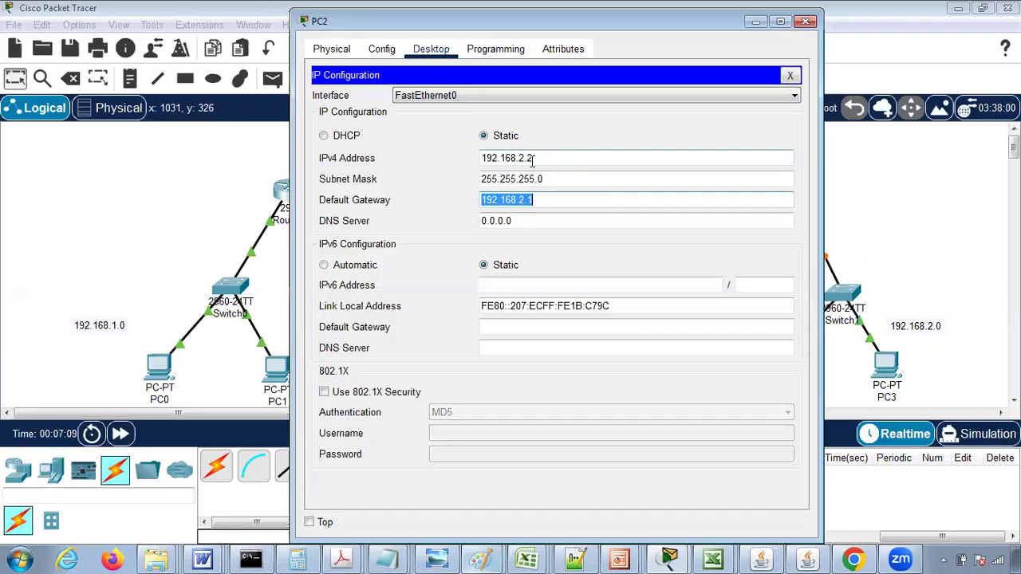
{"action": "left_click", "coordinate": [805, 21]}
- Configure PC3 with static IPv4 address 192.168.2.3, subnet mask 255.255.255.0 and default gateway 192.168.2.1
{"action": "left_click", "coordinate": [887, 372]}
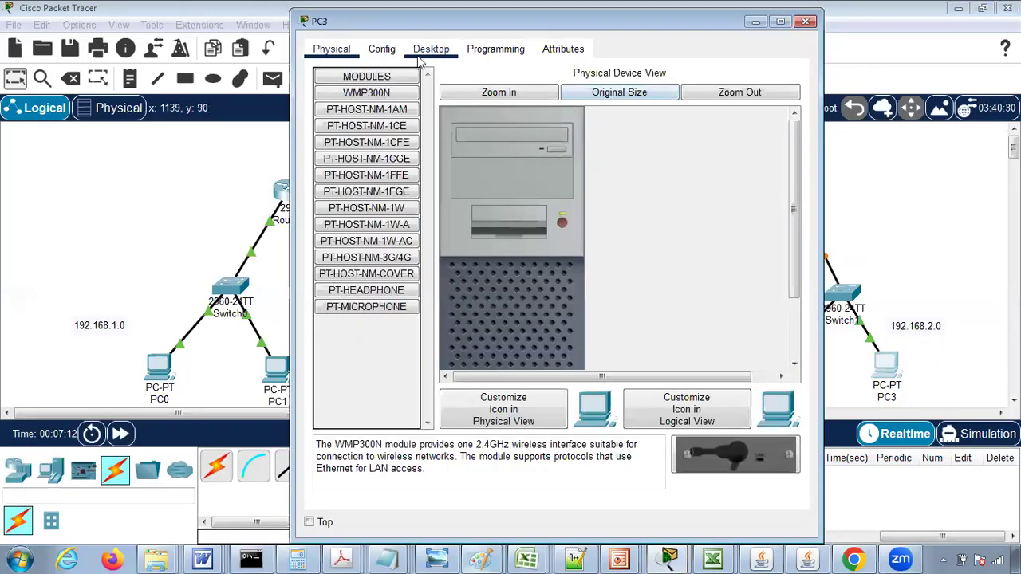
{"action": "left_click", "coordinate": [424, 52]}
{"action": "left_click", "coordinate": [353, 110]}
{"action": "type", "text": "192.168.2.1"}
{"action": "key", "text": "Tab"}
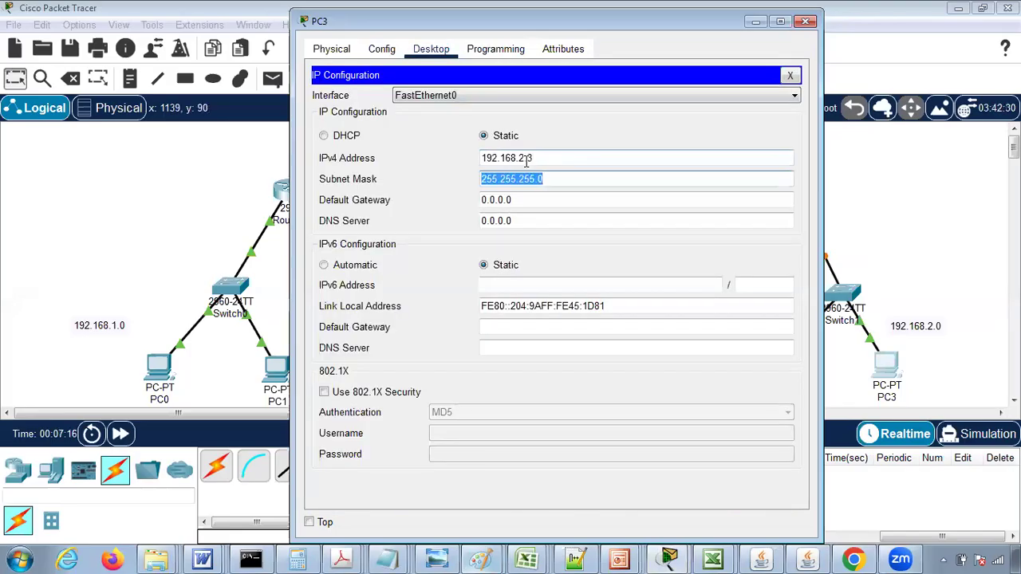
{"action": "key", "text": "Tab"}
{"action": "type", "text": "192.168.2.1"}
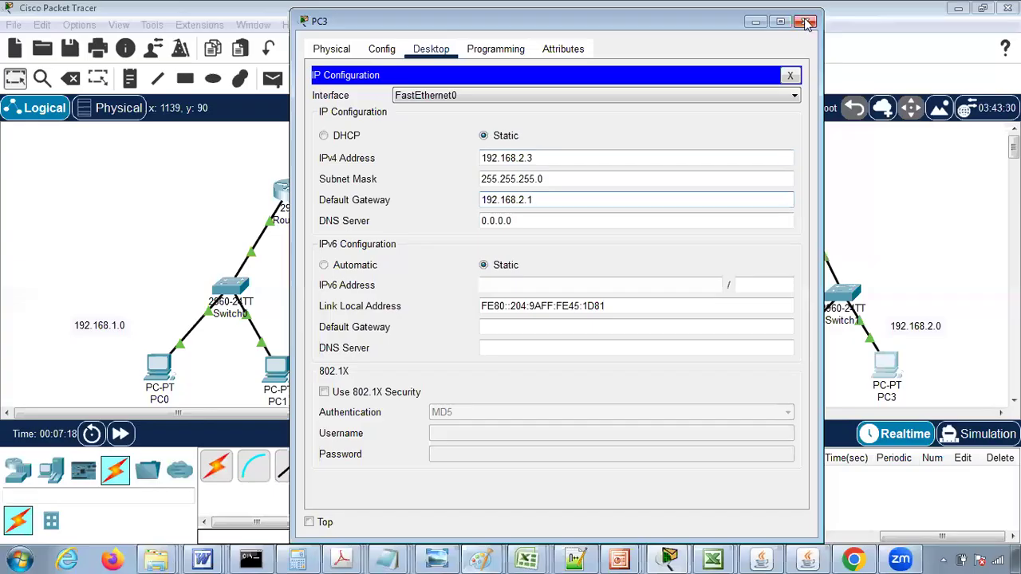
{"action": "left_click", "coordinate": [806, 23]}
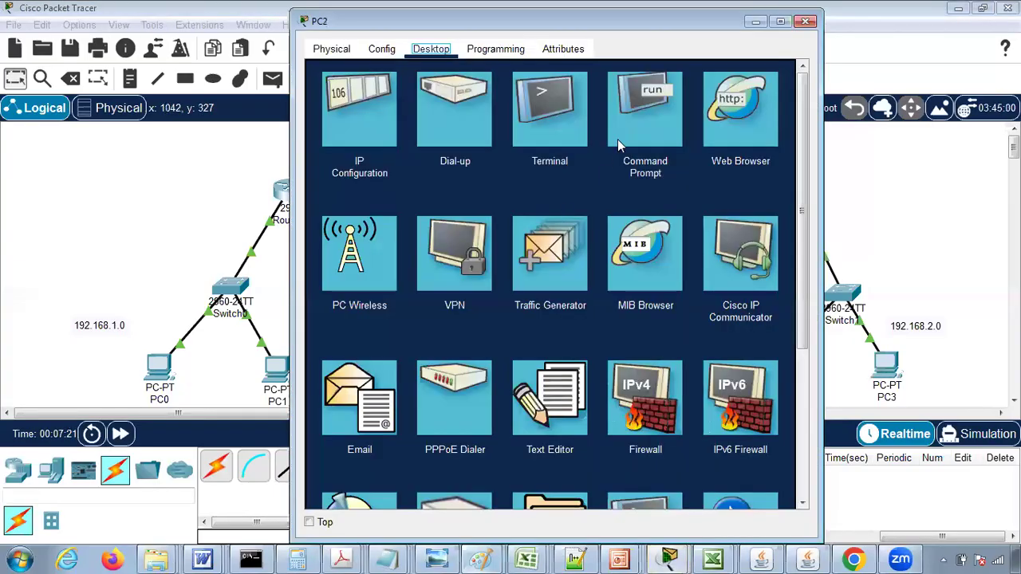
- Test connectivity from PC2's command prompt by pinging 192.168.2.3 and 192.168.2.1
{"action": "left_click", "coordinate": [618, 139]}
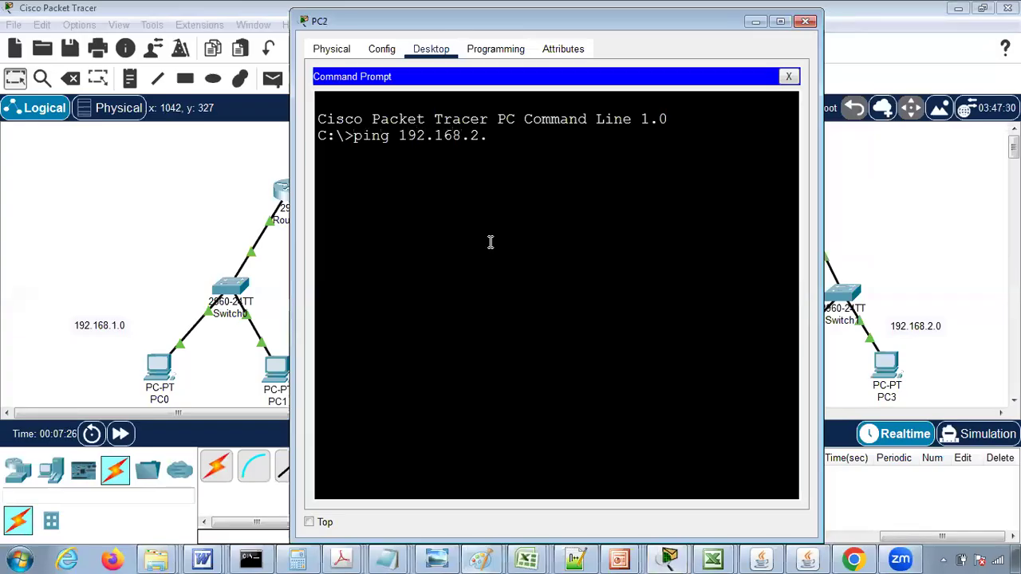
{"action": "key", "text": "Return"}
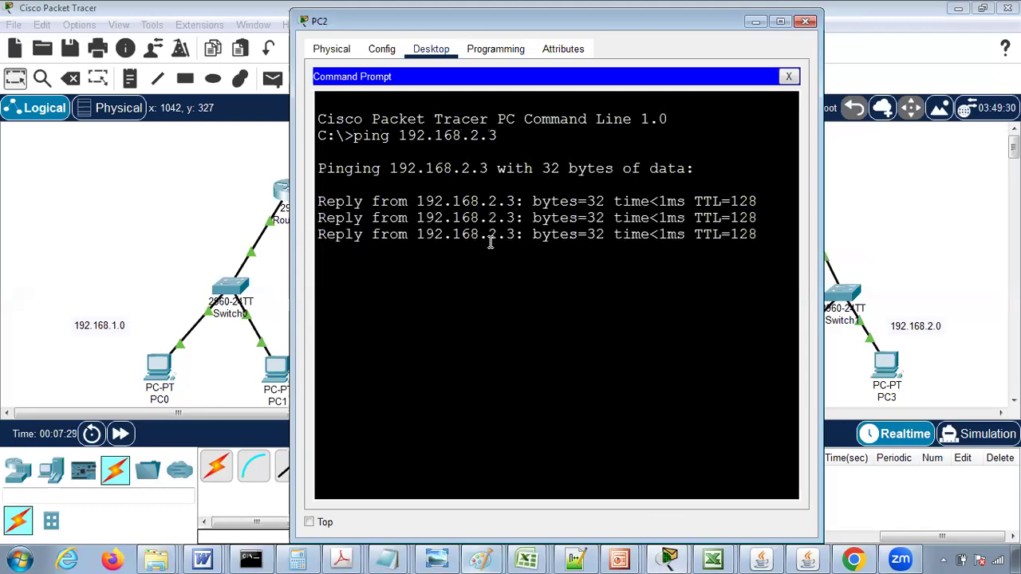
{"action": "key", "text": "Up"}
{"action": "key", "text": "BackSpace"}
{"action": "type", "text": "192.168.2."}
{"action": "key", "text": "Return"}
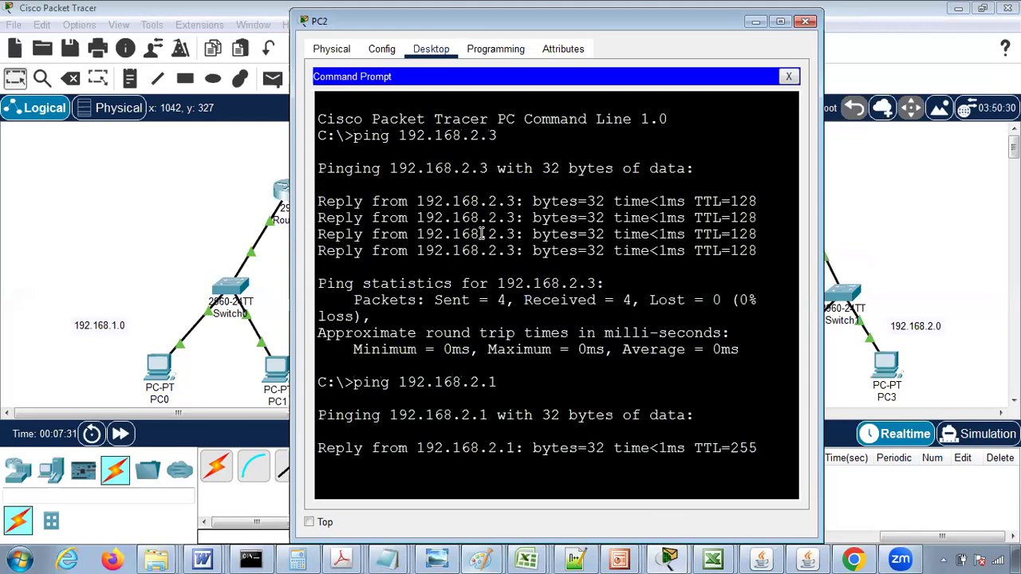
{"action": "left_click", "coordinate": [805, 22]}
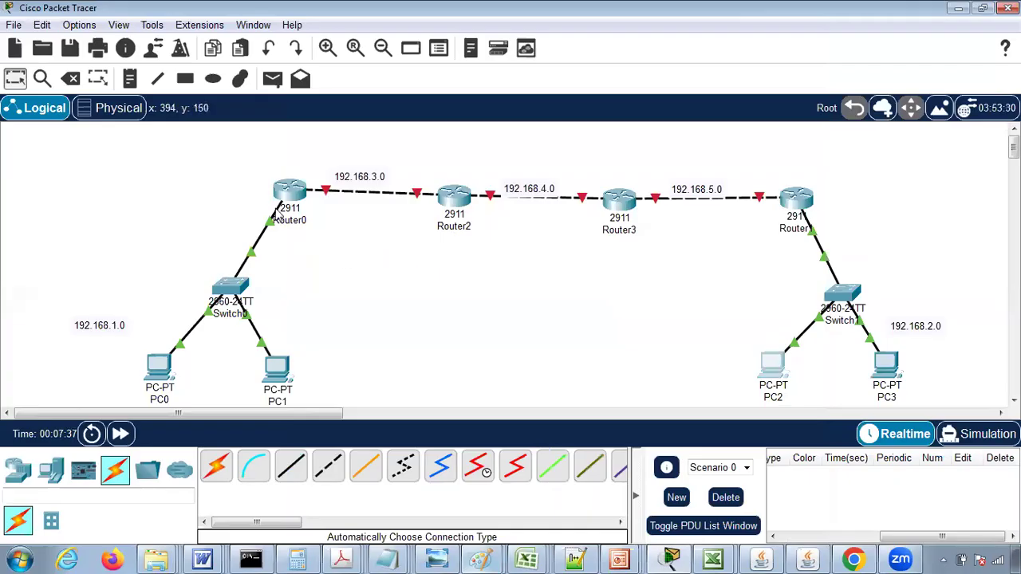
- Turn on Router0's GigabitEthernet0/1 port and assign it IPv4 address 192.168.3.1 with subnet mask 255.255.255.0
{"action": "mouse_move", "coordinate": [326, 194]}
{"action": "left_click", "coordinate": [291, 188]}
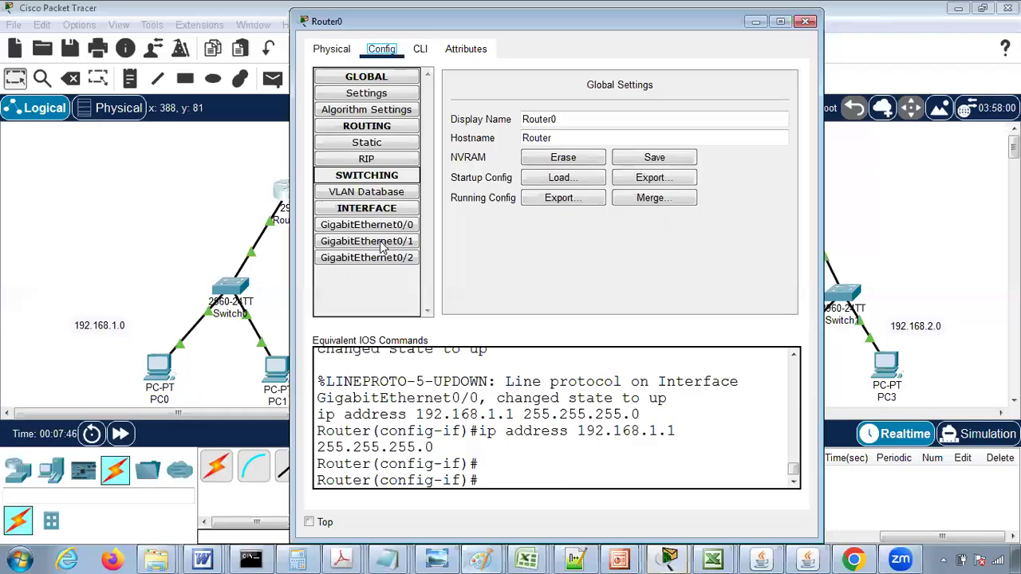
{"action": "left_click", "coordinate": [383, 247]}
{"action": "left_click", "coordinate": [777, 100]}
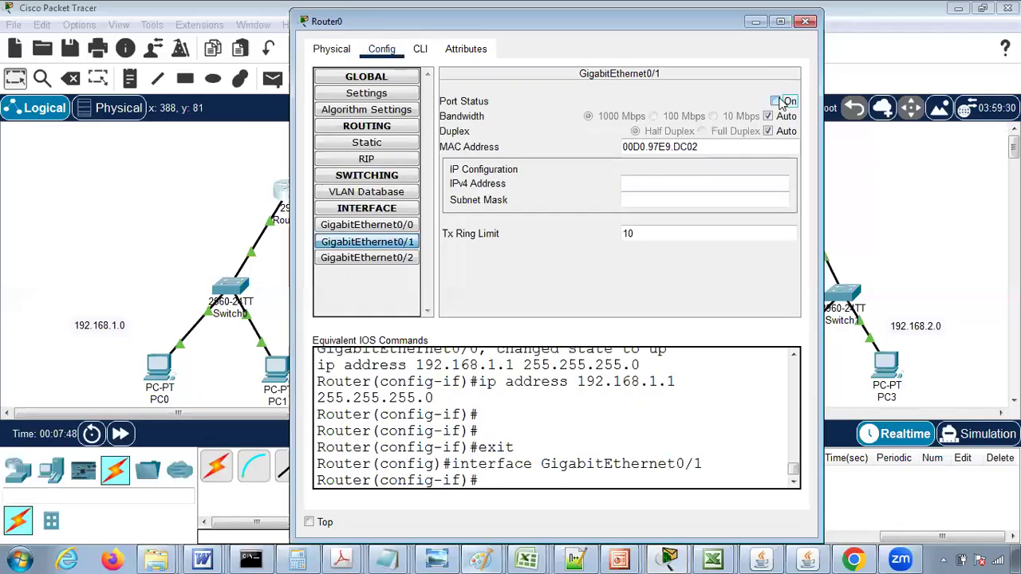
{"action": "left_click", "coordinate": [656, 177]}
{"action": "type", "text": "192.168.3."}
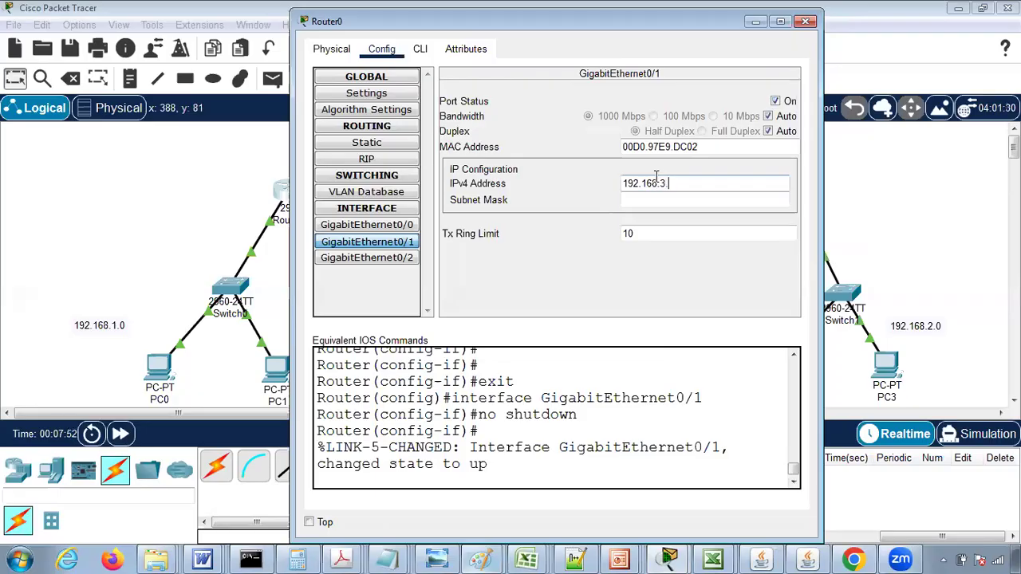
{"action": "type", "text": "1"}
{"action": "key", "text": "Tab"}
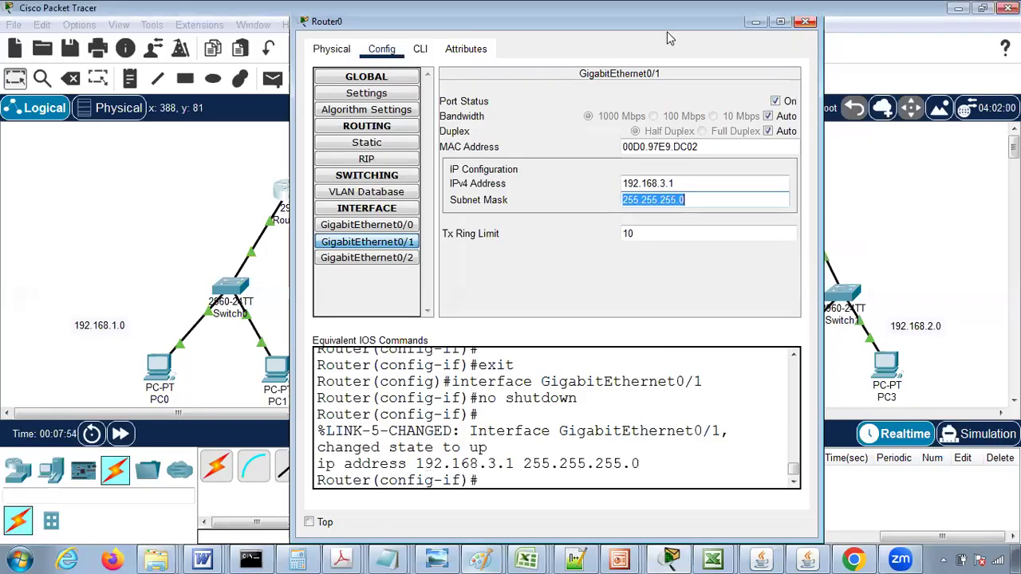
{"action": "left_click", "coordinate": [806, 21]}
- Turn on Router2's GigabitEthernet0/0 port and assign it IPv4 address 192.168.3.2 with subnet mask 255.255.255.0
{"action": "mouse_move", "coordinate": [418, 196]}
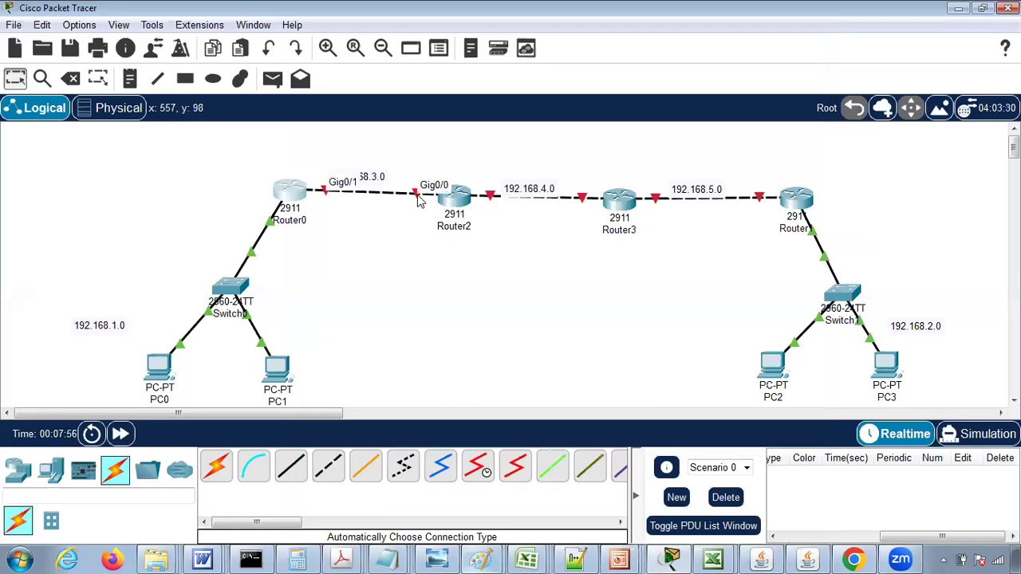
{"action": "left_click", "coordinate": [463, 199]}
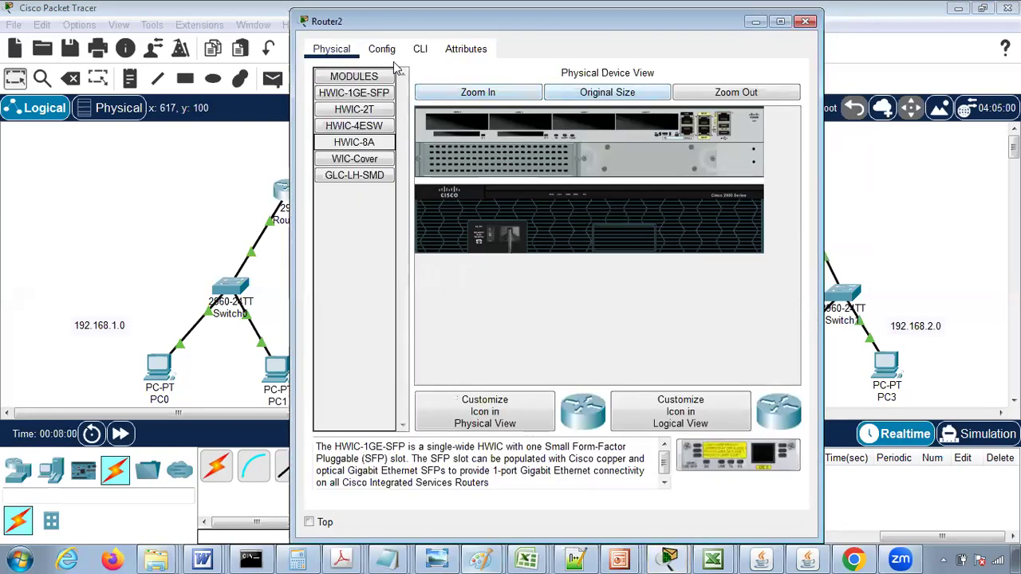
{"action": "left_click", "coordinate": [382, 50]}
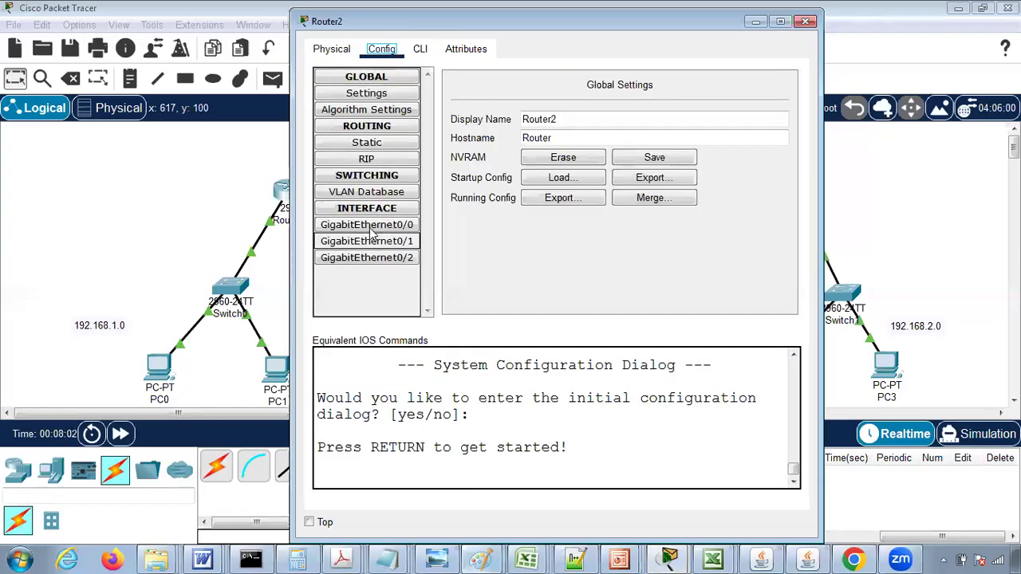
{"action": "left_click", "coordinate": [368, 226]}
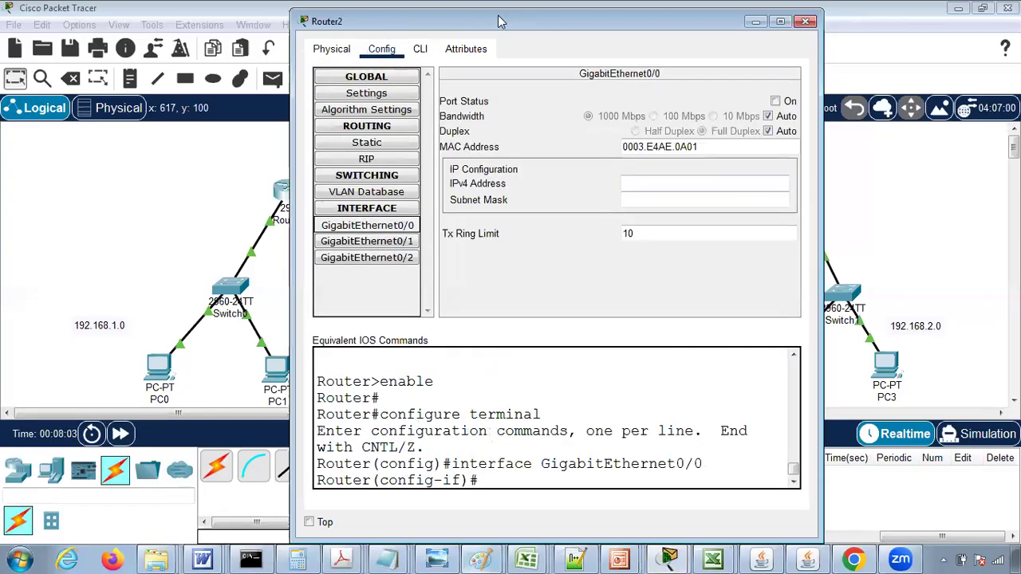
{"action": "left_click", "coordinate": [774, 101]}
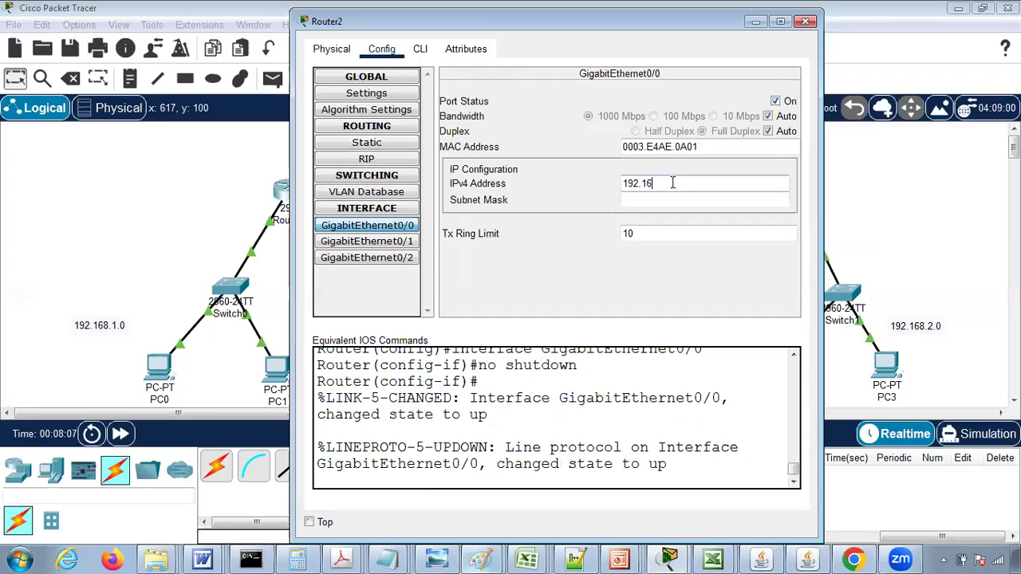
{"action": "left_click", "coordinate": [672, 182]}
{"action": "type", "text": "192.168.3.2"}
{"action": "key", "text": "Tab"}
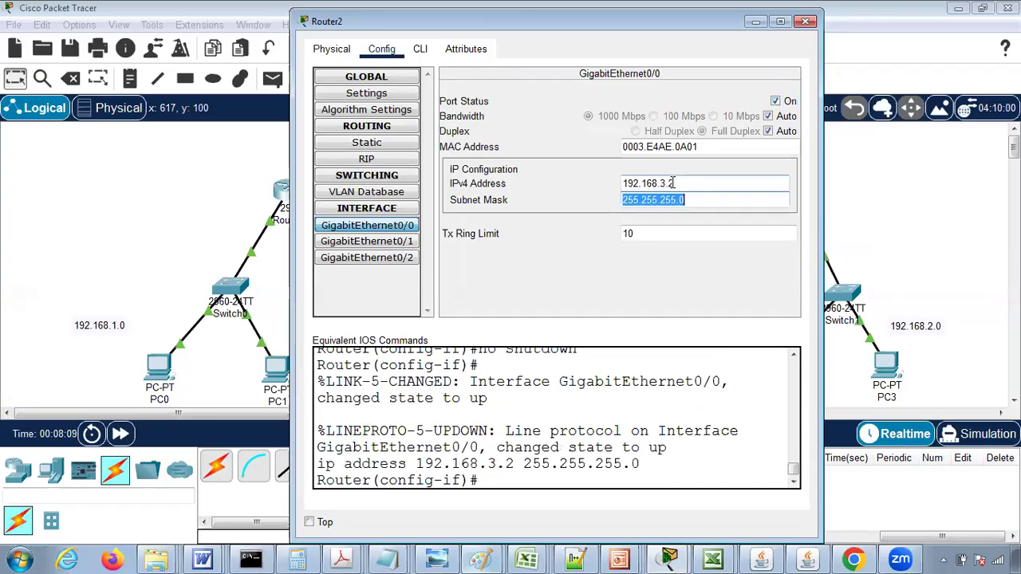
{"action": "left_click", "coordinate": [805, 21]}
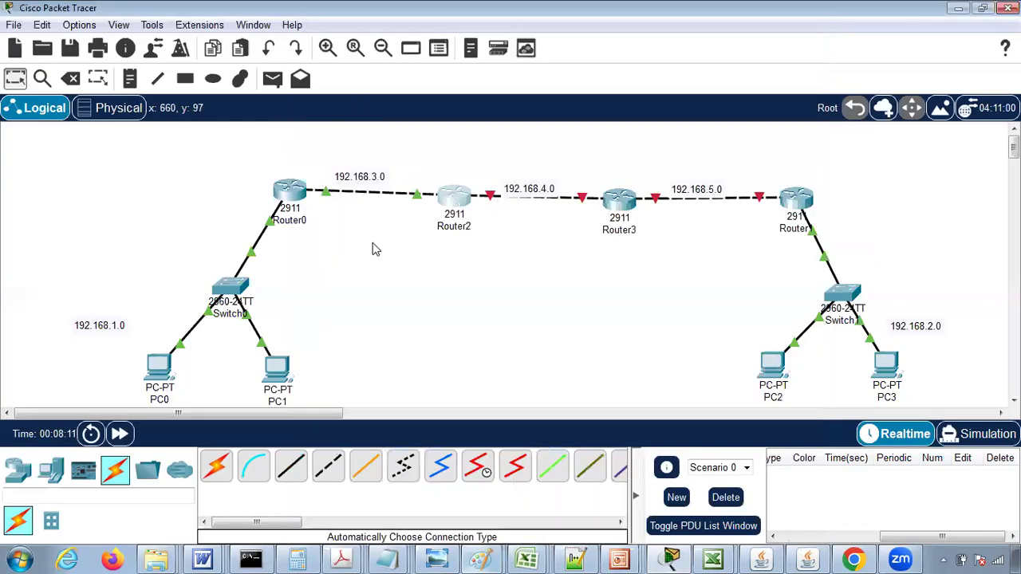
- Turn on Router2's GigabitEthernet0/1 port and assign it IPv4 address 192.168.4.1 with subnet mask 255.255.255.0
{"action": "left_click", "coordinate": [452, 201]}
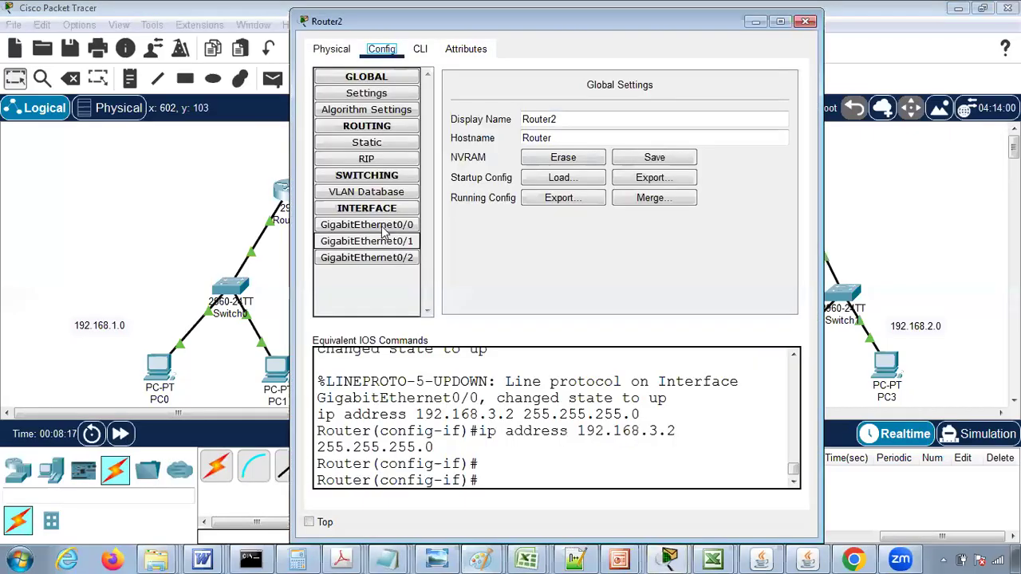
{"action": "left_click", "coordinate": [384, 226]}
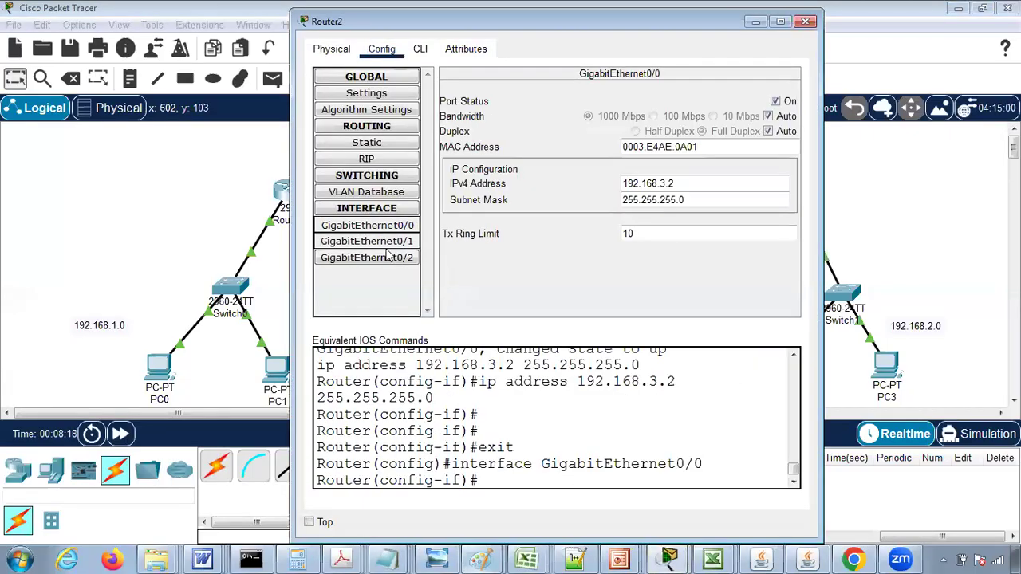
{"action": "left_click", "coordinate": [389, 253]}
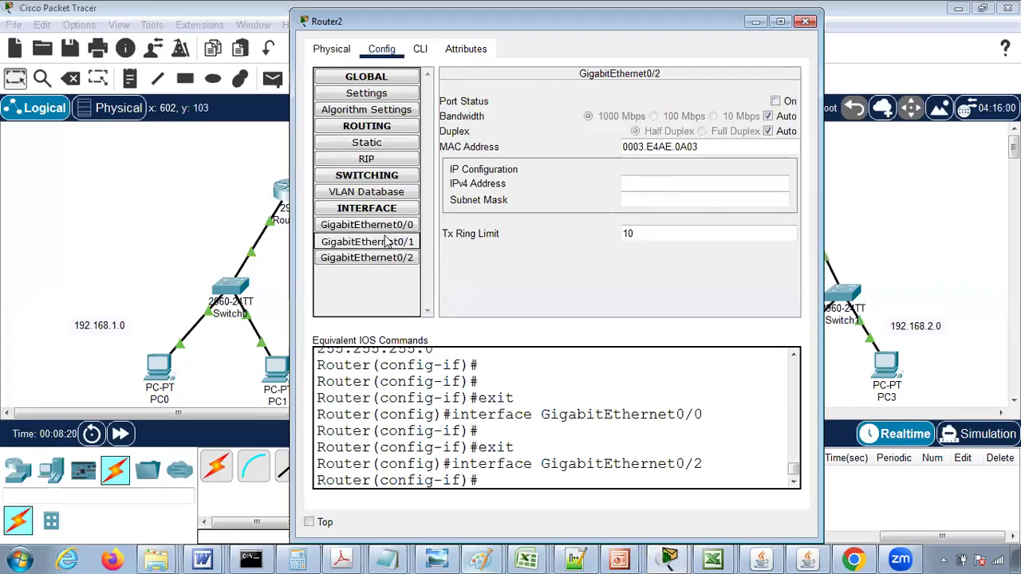
{"action": "left_click", "coordinate": [402, 241]}
{"action": "left_click", "coordinate": [775, 101]}
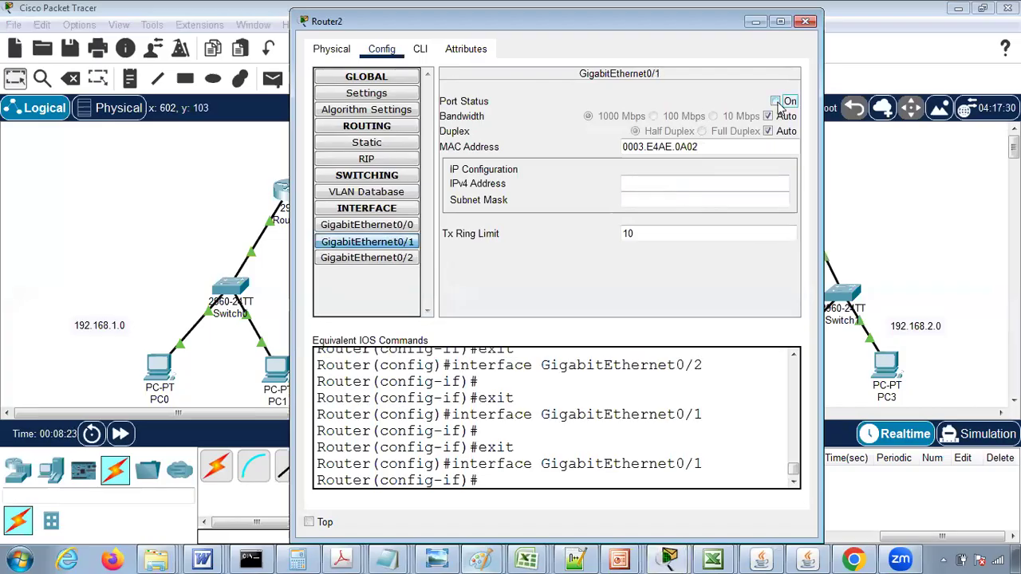
{"action": "left_click", "coordinate": [652, 177]}
{"action": "type", "text": "192.168.4.1"}
{"action": "key", "text": "Tab"}
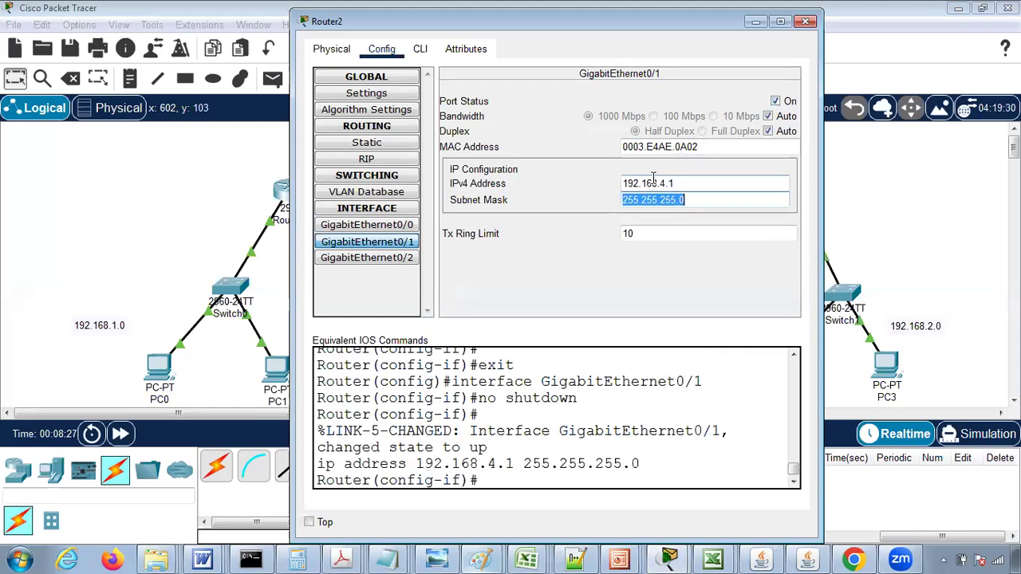
{"action": "left_click", "coordinate": [805, 22]}
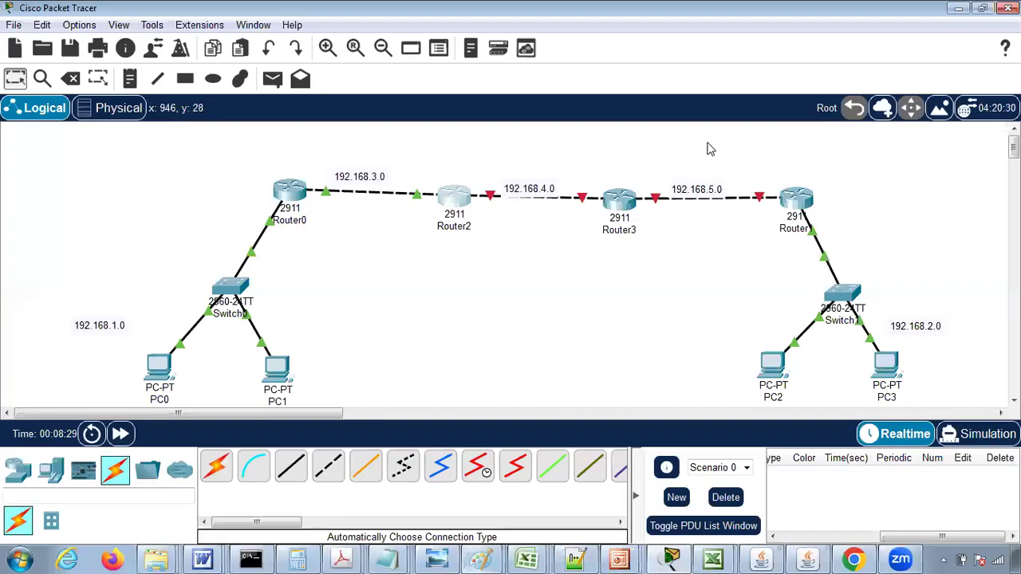
- Turn on Router3's GigabitEthernet0/0 port and assign it IPv4 address 192.168.4.2 with subnet mask 255.255.255.0
{"action": "left_click", "coordinate": [621, 206]}
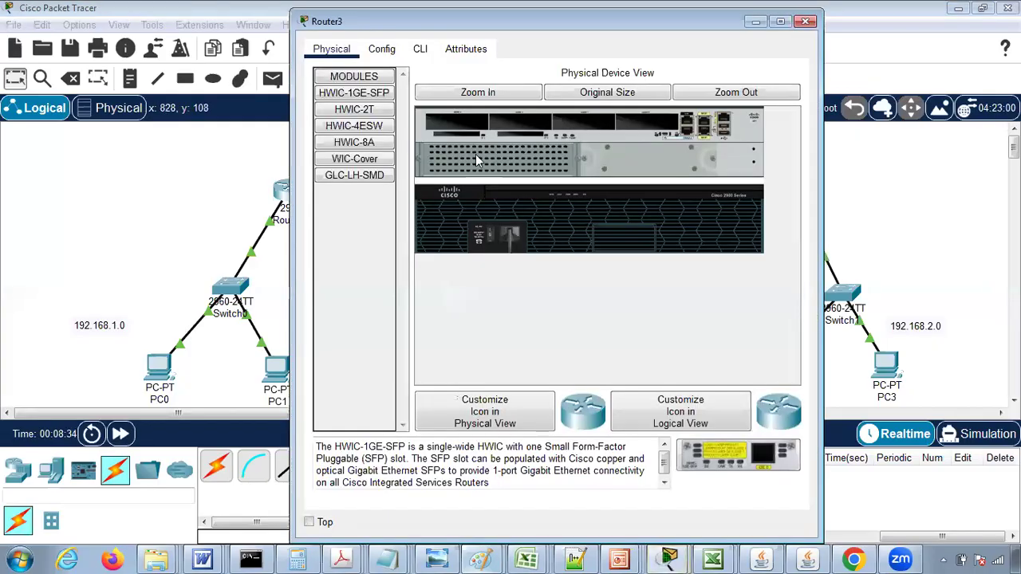
{"action": "left_click", "coordinate": [380, 50]}
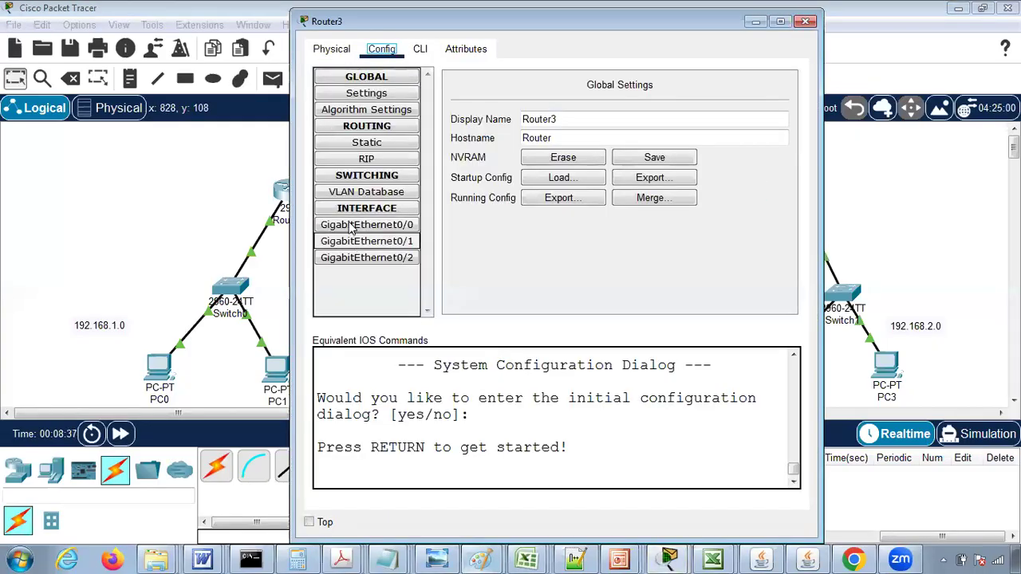
{"action": "left_click", "coordinate": [351, 225]}
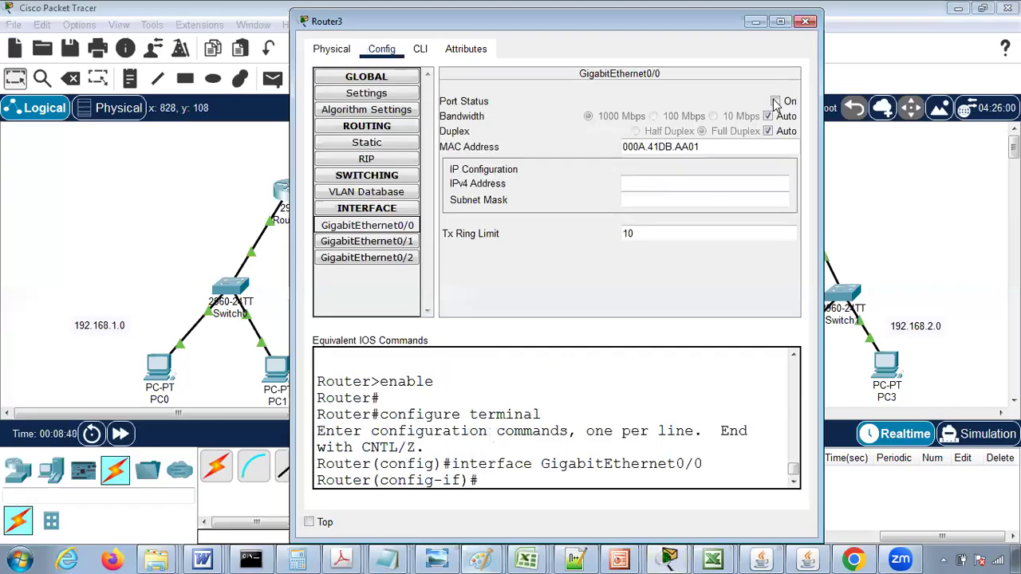
{"action": "left_click", "coordinate": [774, 101]}
{"action": "left_click", "coordinate": [668, 181]}
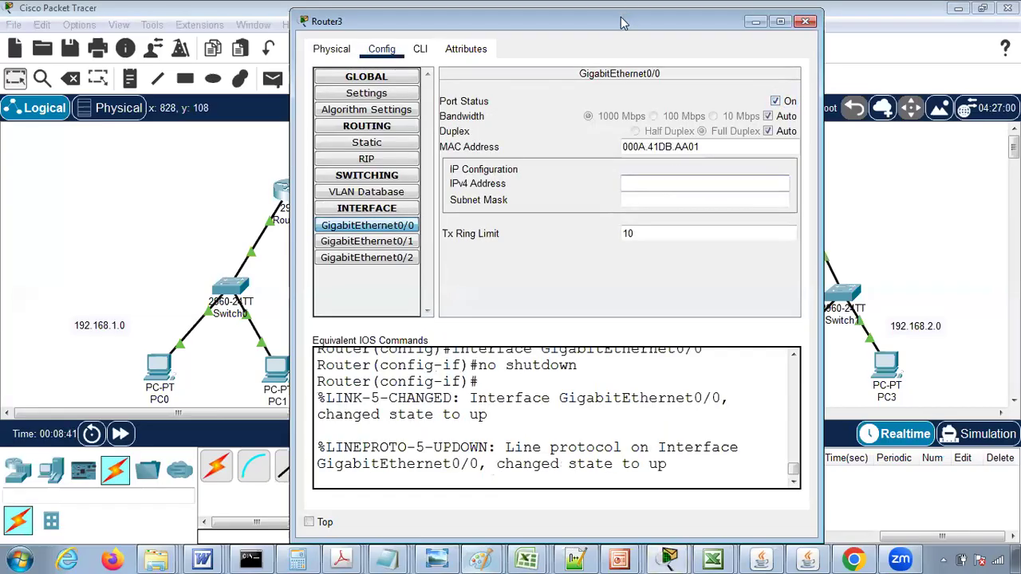
{"action": "left_click_drag", "start_coordinate": [621, 21], "coordinate": [429, 223]}
{"action": "type", "text": "192.168.4.2"}
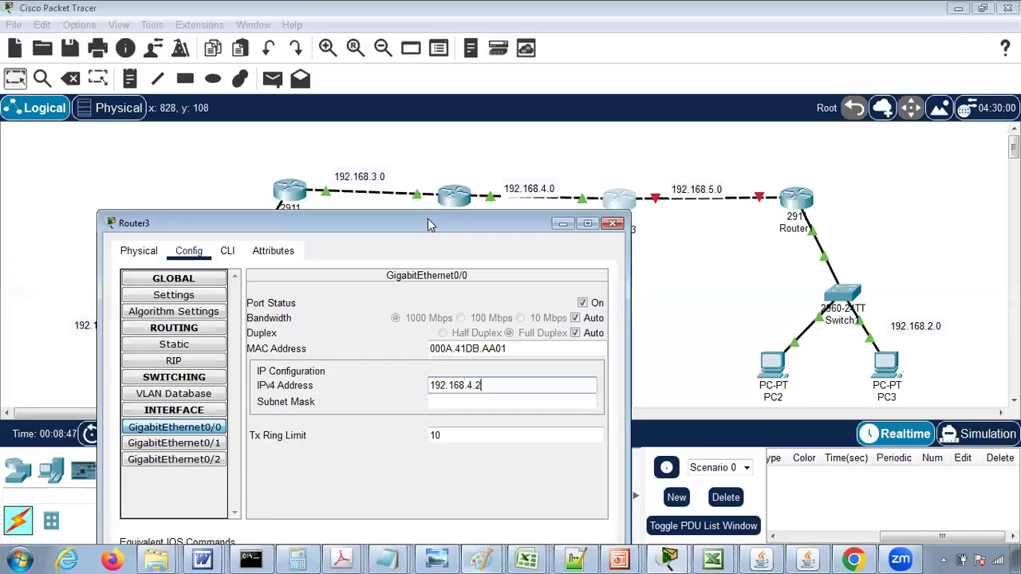
{"action": "key", "text": "Tab"}
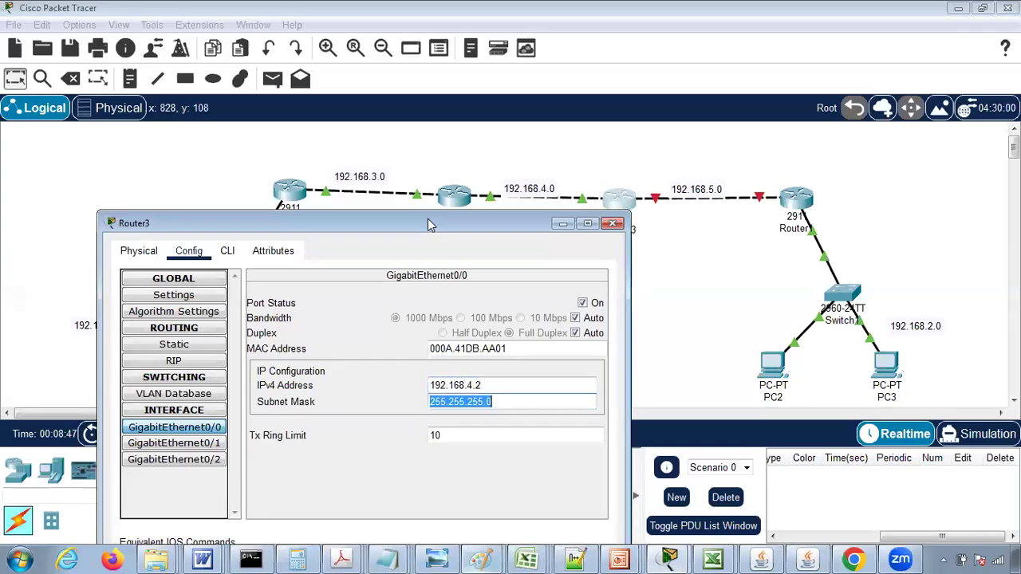
{"action": "left_click", "coordinate": [613, 226]}
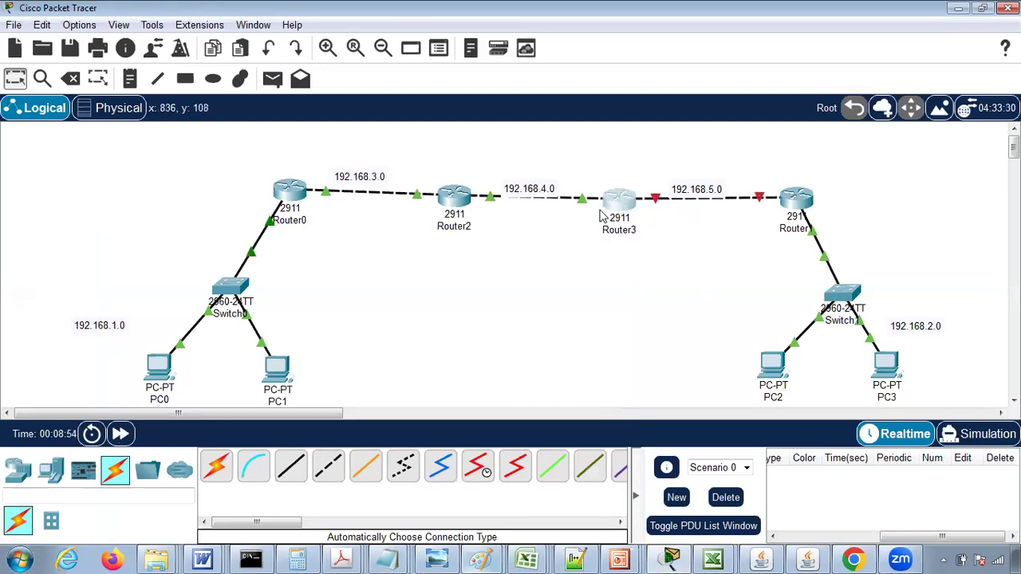
- Turn on Router3's GigabitEthernet0/1 port and assign it IPv4 address 192.168.5.1 with subnet mask 255.255.255.0
{"action": "left_click", "coordinate": [624, 205]}
{"action": "left_click", "coordinate": [383, 241]}
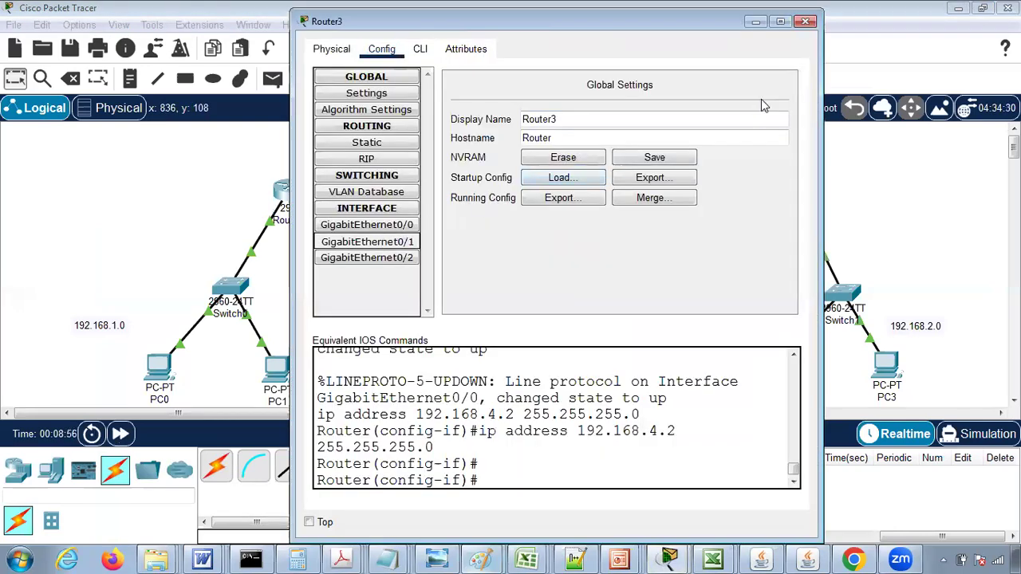
{"action": "left_click", "coordinate": [775, 101]}
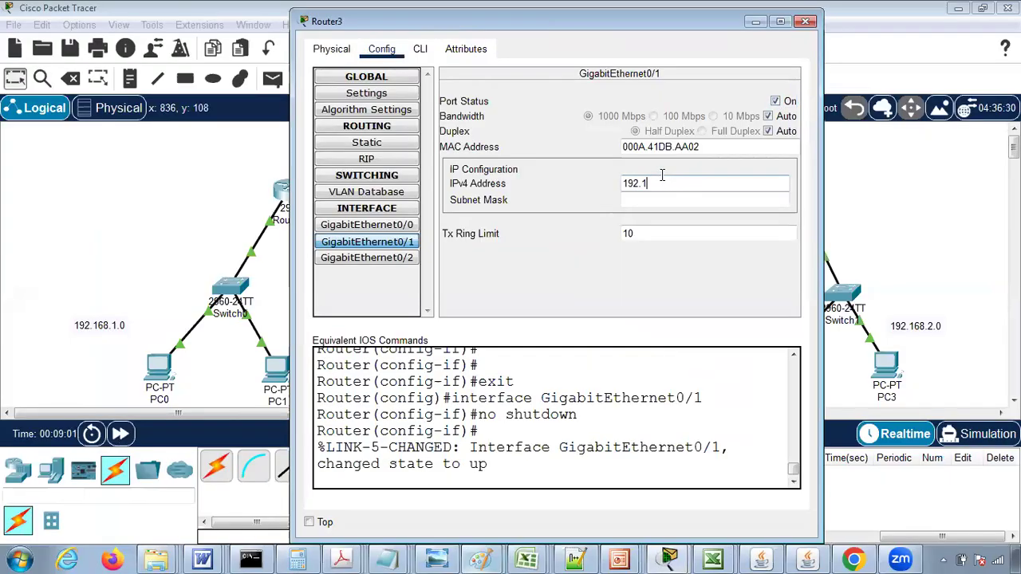
{"action": "key", "text": "Tab"}
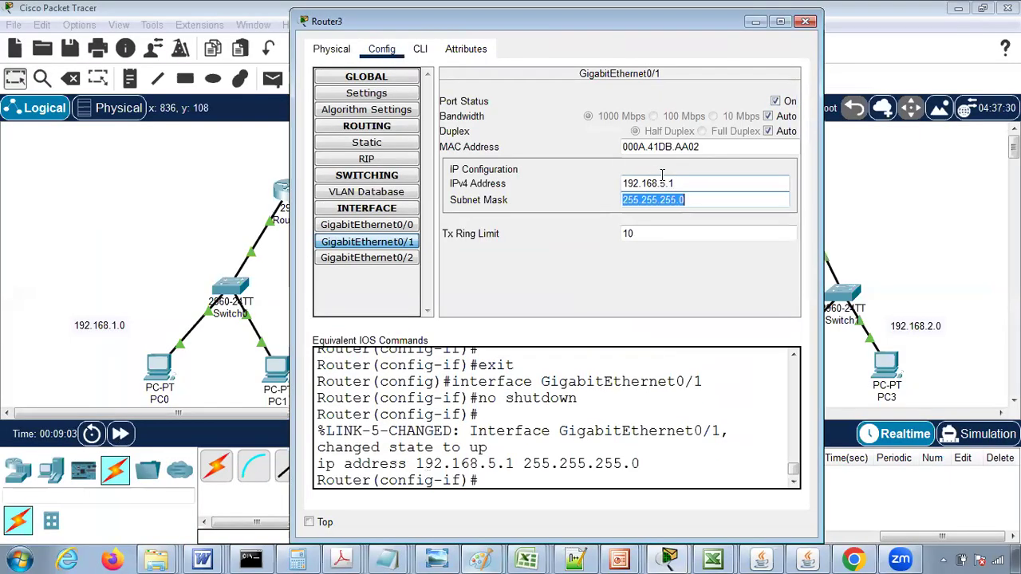
{"action": "left_click", "coordinate": [805, 22]}
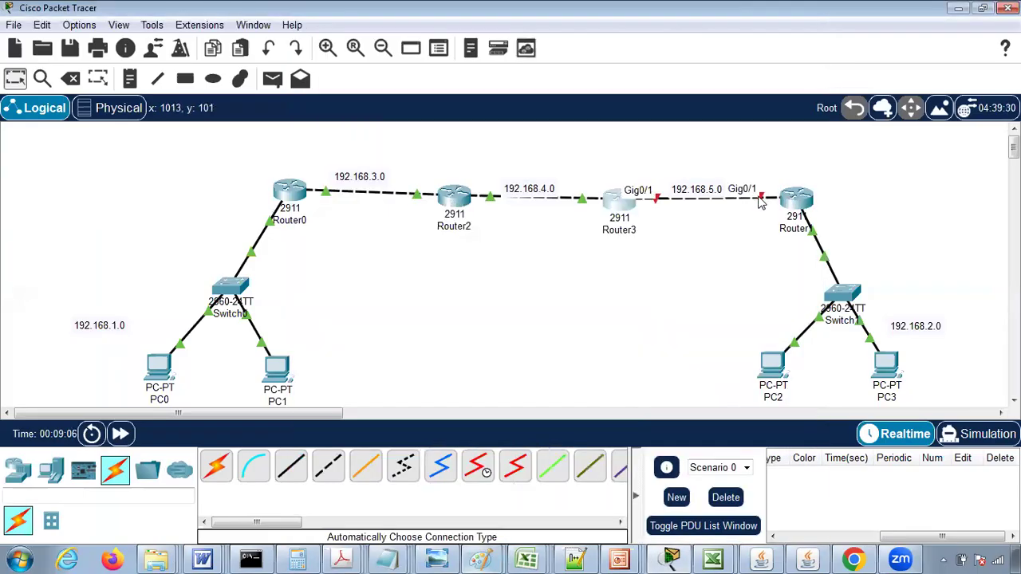
- Turn on Router1's GigabitEthernet0/1 port, assign it 192.168.5.2 with subnet mask 255.255.255.0, and review the GigabitEthernet0/0 settings
{"action": "mouse_move", "coordinate": [795, 202]}
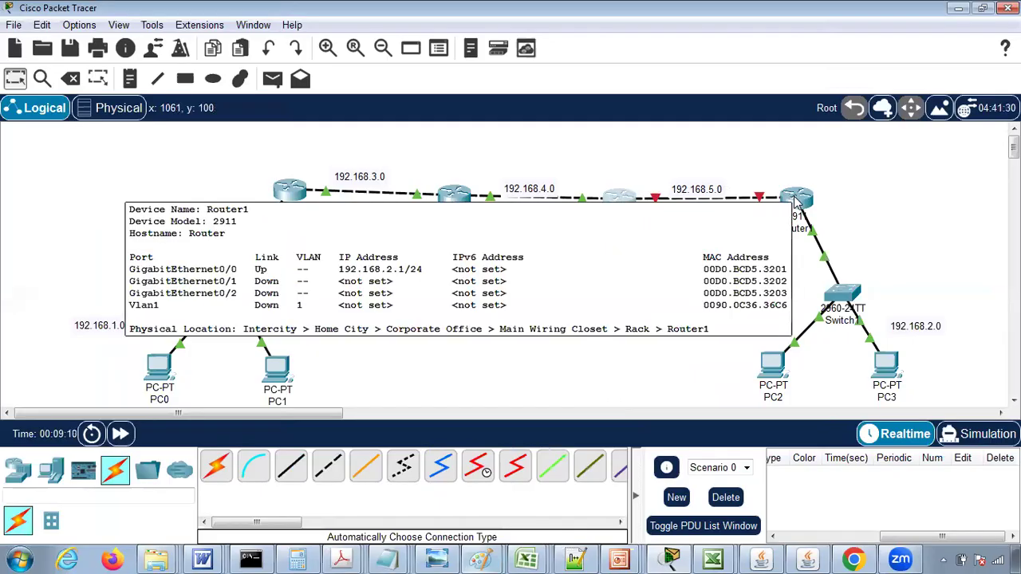
{"action": "left_click", "coordinate": [796, 202]}
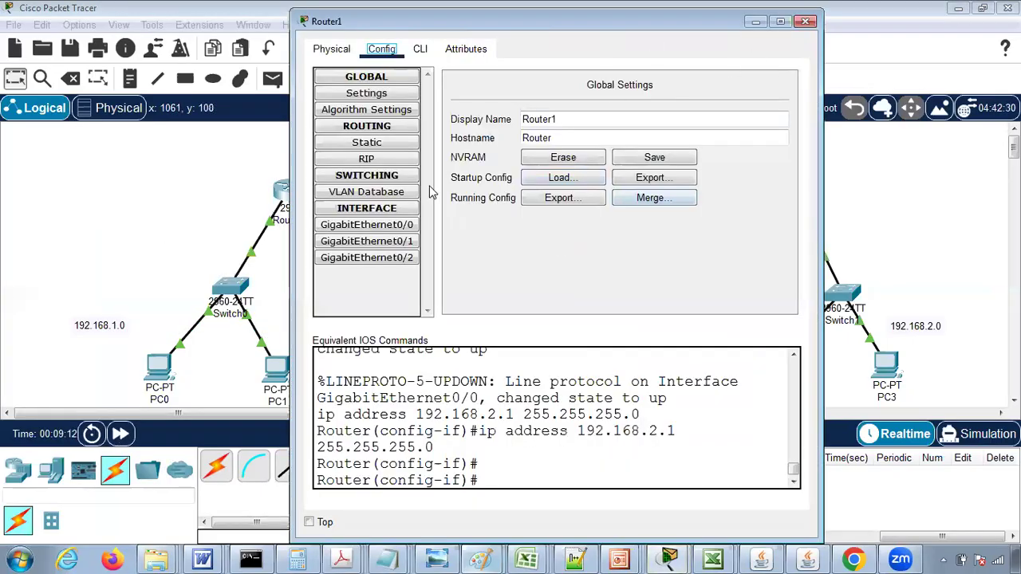
{"action": "left_click", "coordinate": [386, 246]}
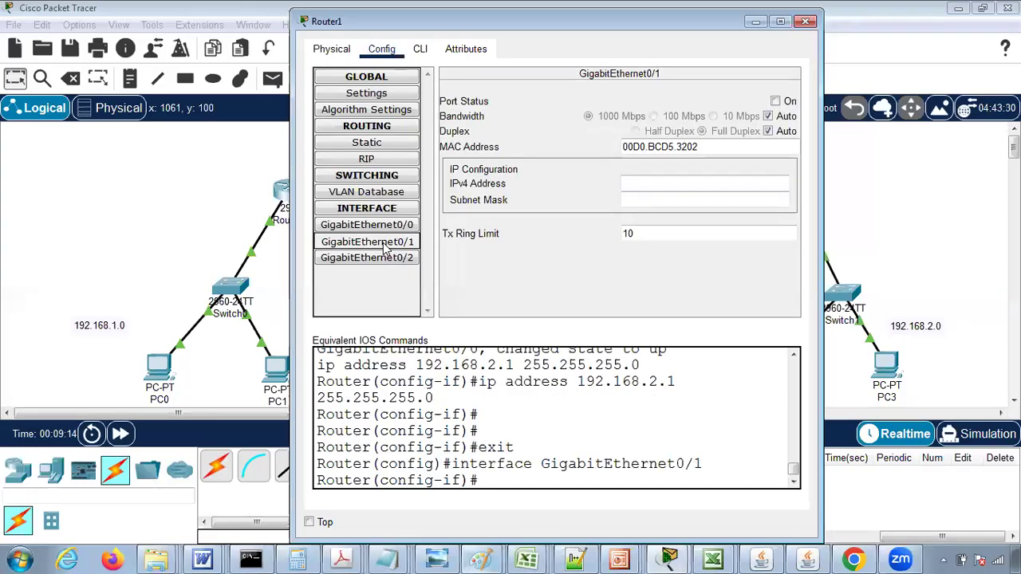
{"action": "left_click", "coordinate": [776, 101]}
{"action": "left_click", "coordinate": [672, 182]}
{"action": "type", "text": "192.168.5.2"}
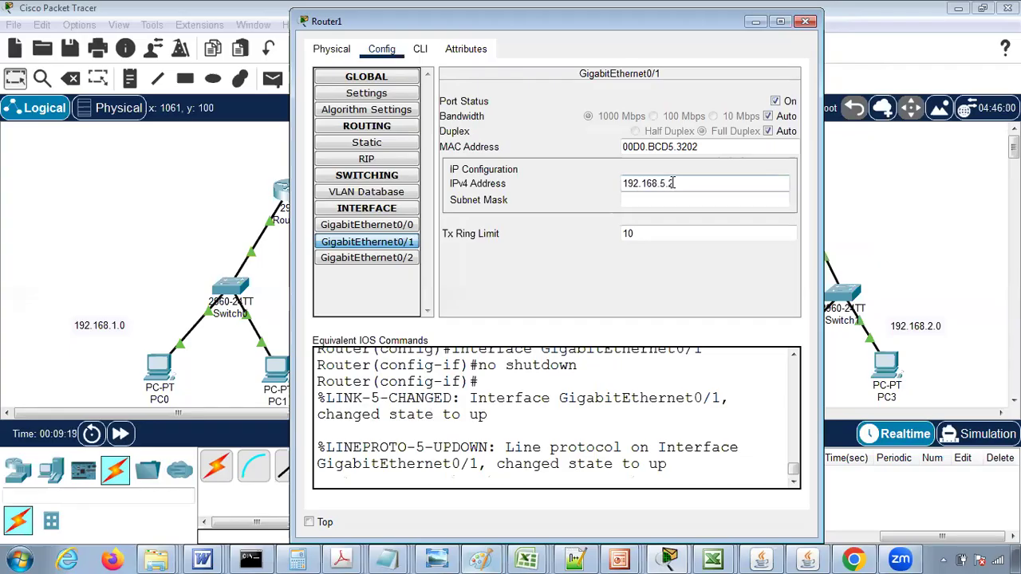
{"action": "key", "text": "Tab"}
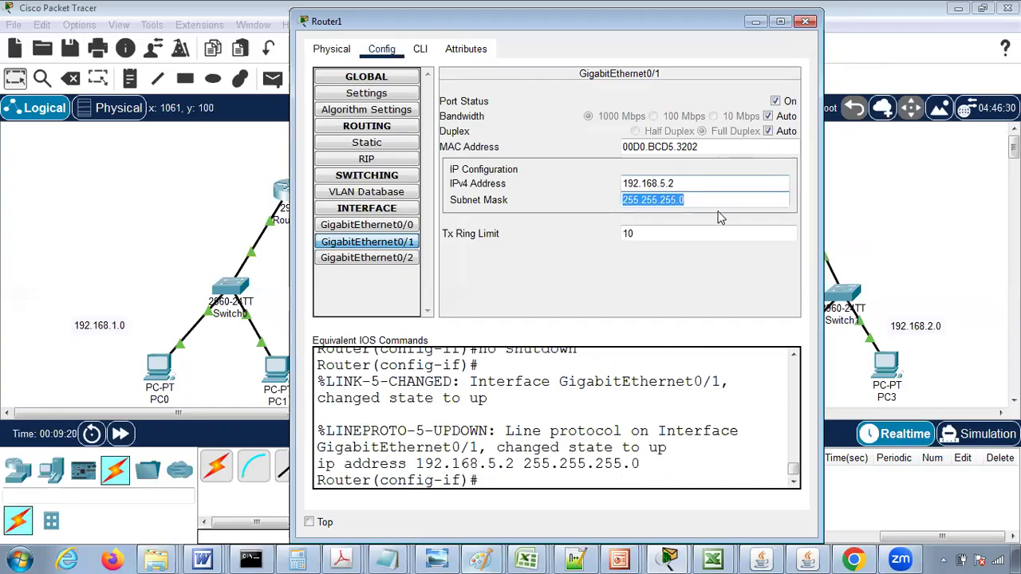
{"action": "left_click", "coordinate": [381, 226]}
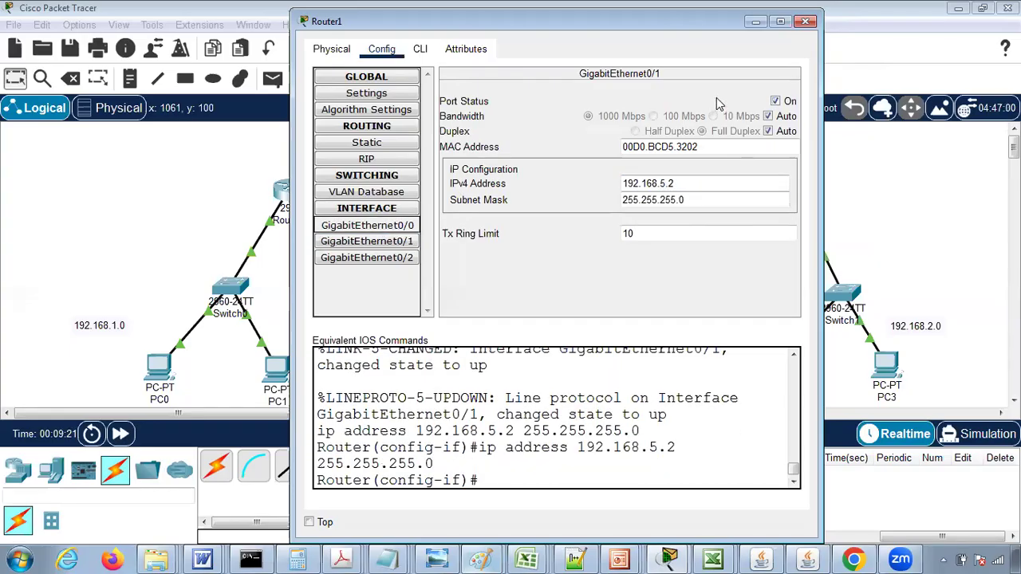
- Add networks 192.168.1.0 and 192.168.3.0 to Router0's RIP routing
{"action": "left_click", "coordinate": [807, 21]}
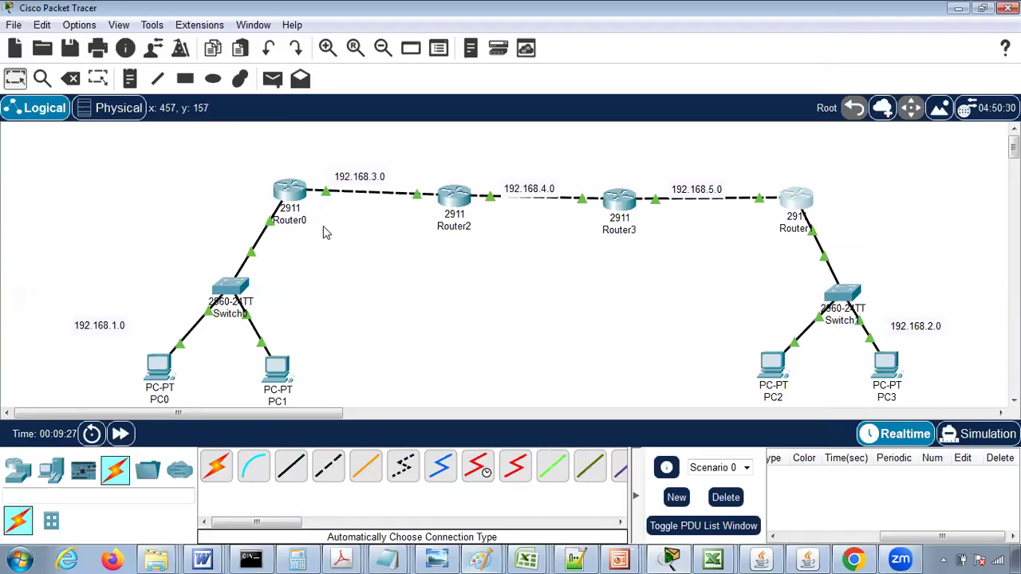
{"action": "left_click", "coordinate": [292, 193]}
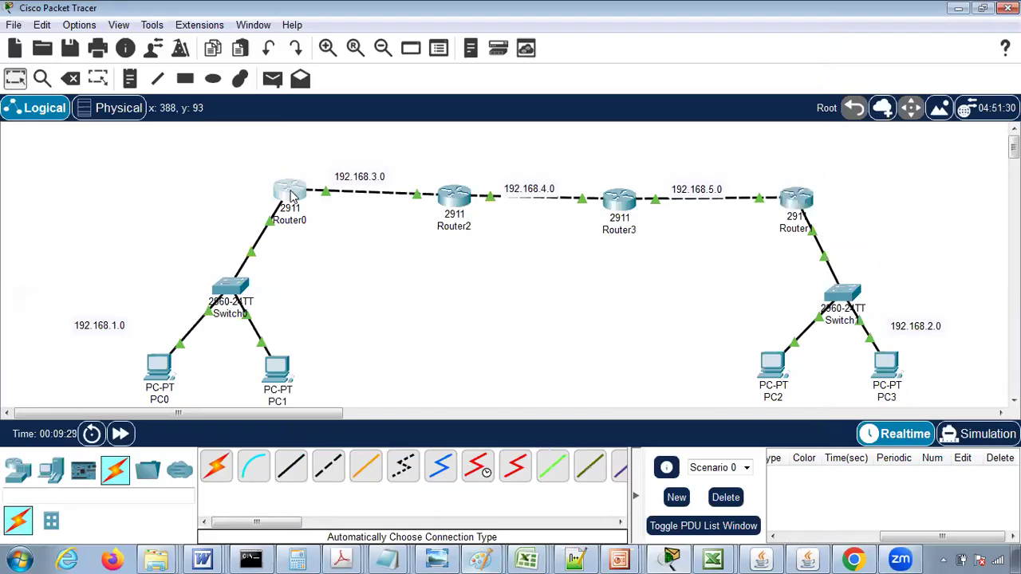
{"action": "left_click_drag", "start_coordinate": [418, 21], "coordinate": [442, 245]}
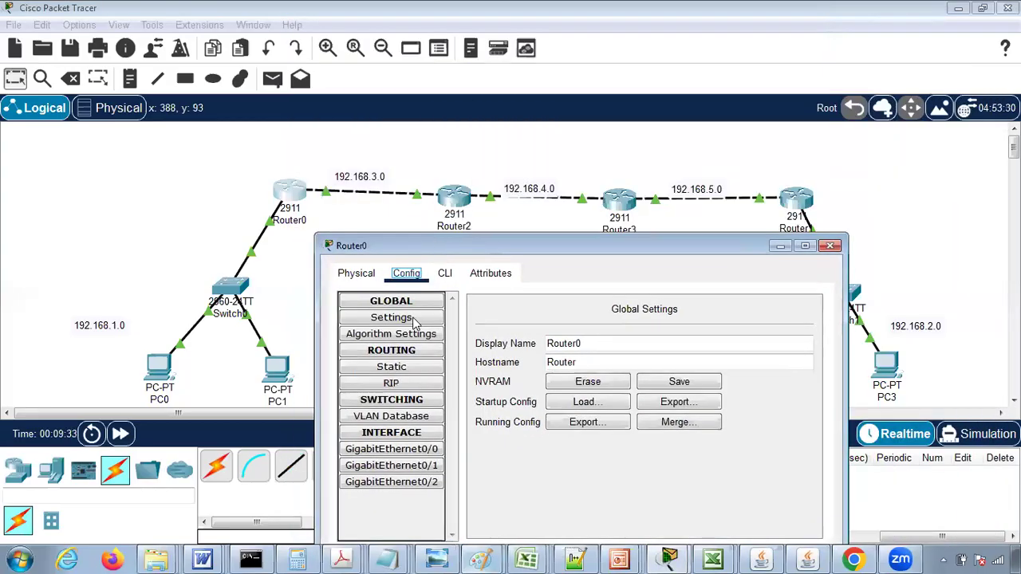
{"action": "left_click", "coordinate": [412, 386]}
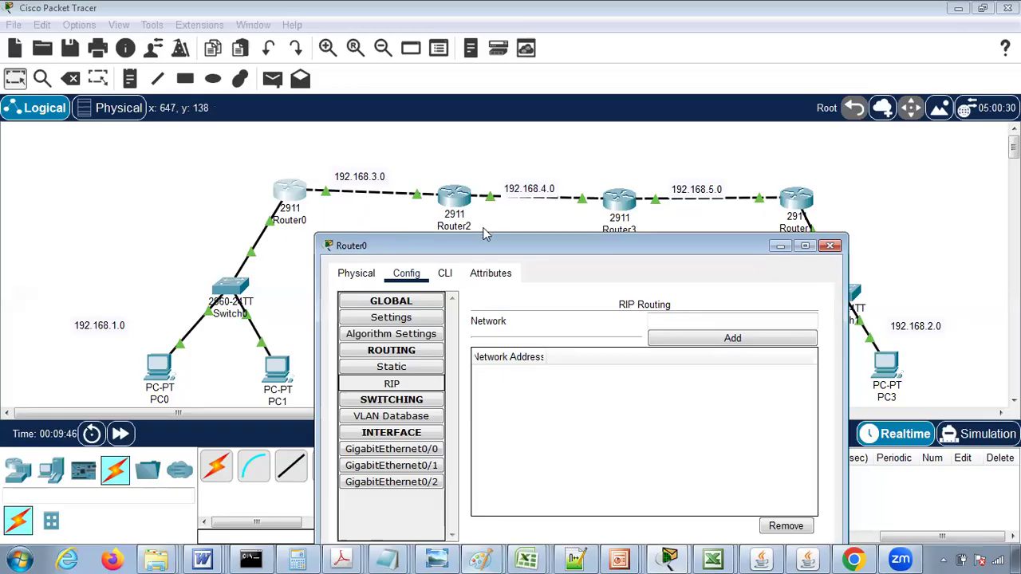
{"action": "left_click_drag", "start_coordinate": [483, 250], "coordinate": [488, 181]}
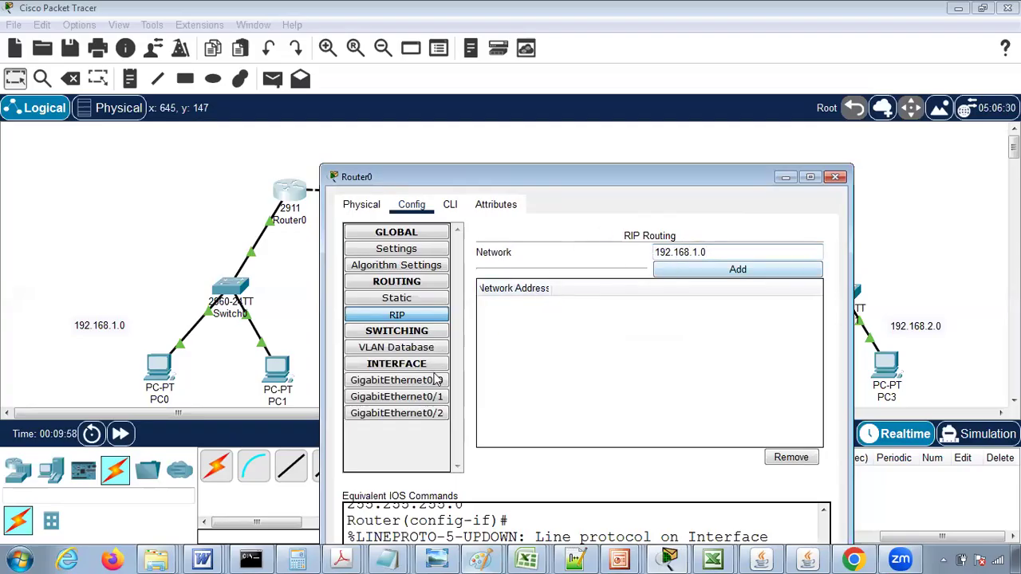
{"action": "left_click", "coordinate": [682, 271]}
{"action": "left_click", "coordinate": [679, 250]}
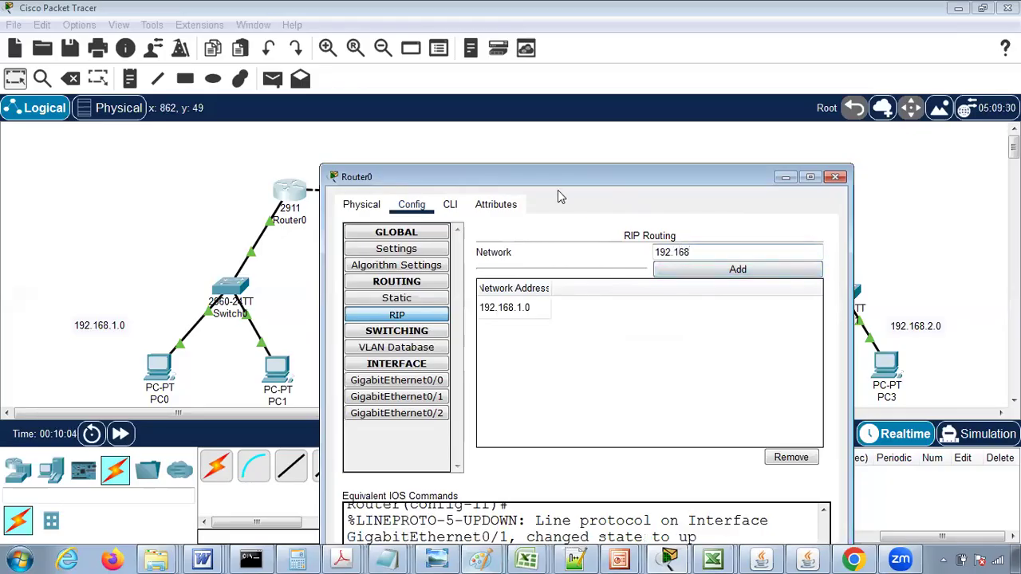
{"action": "left_click_drag", "start_coordinate": [551, 180], "coordinate": [500, 232]}
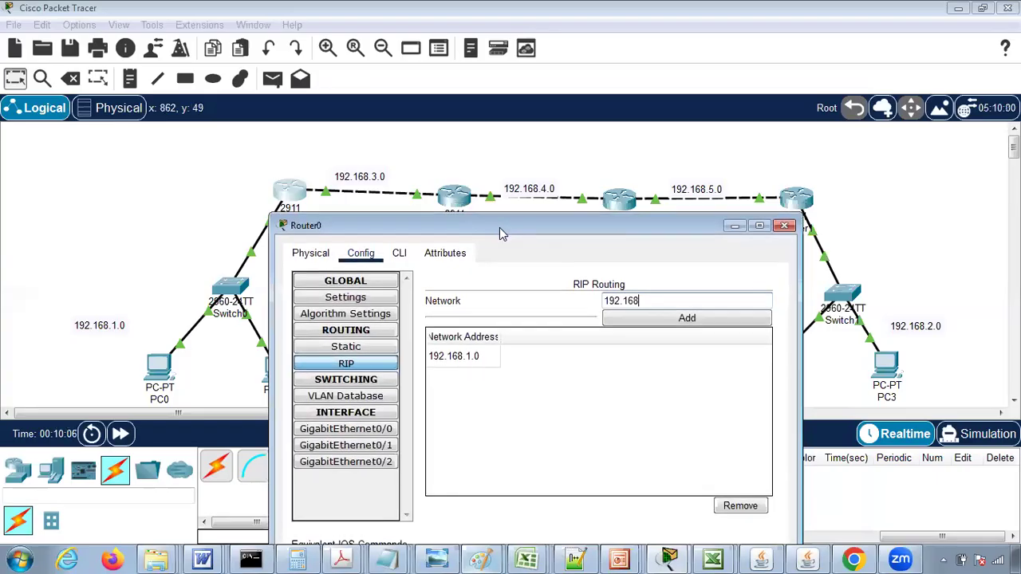
{"action": "type", "text": "192.168.3.0"}
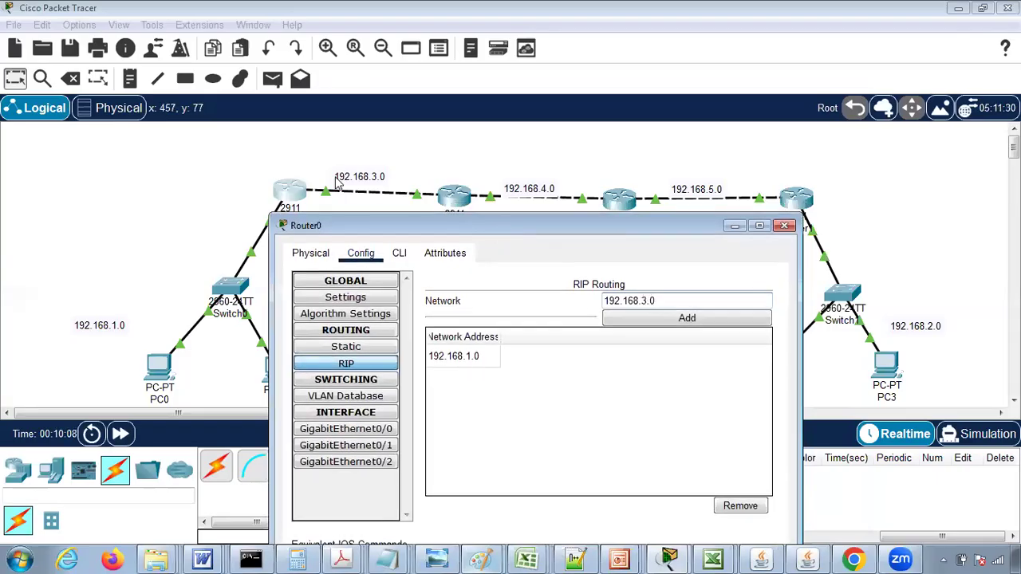
{"action": "left_click", "coordinate": [649, 319]}
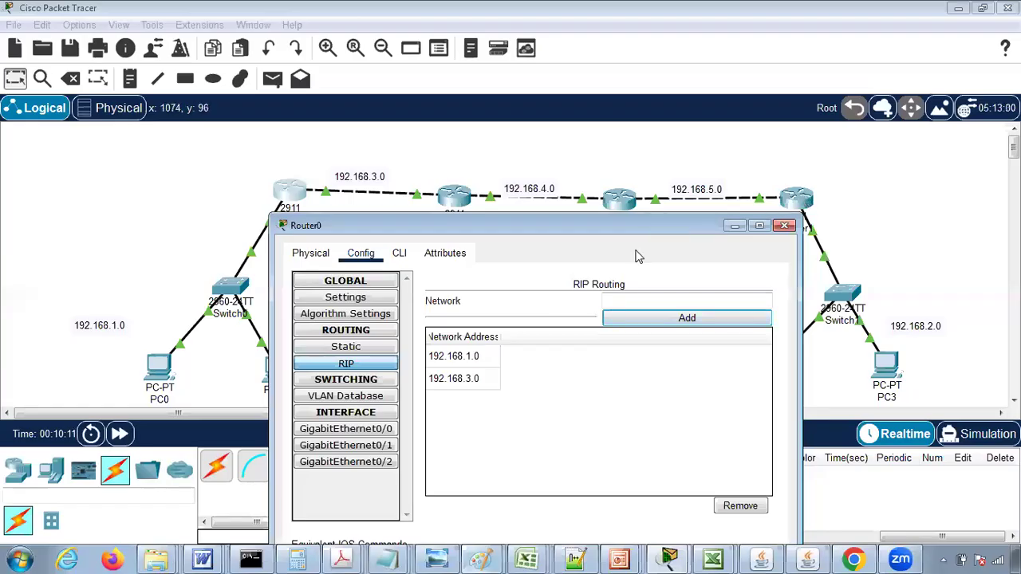
- Save Router0's configuration to NVRAM and close its window
{"action": "left_click", "coordinate": [327, 299]}
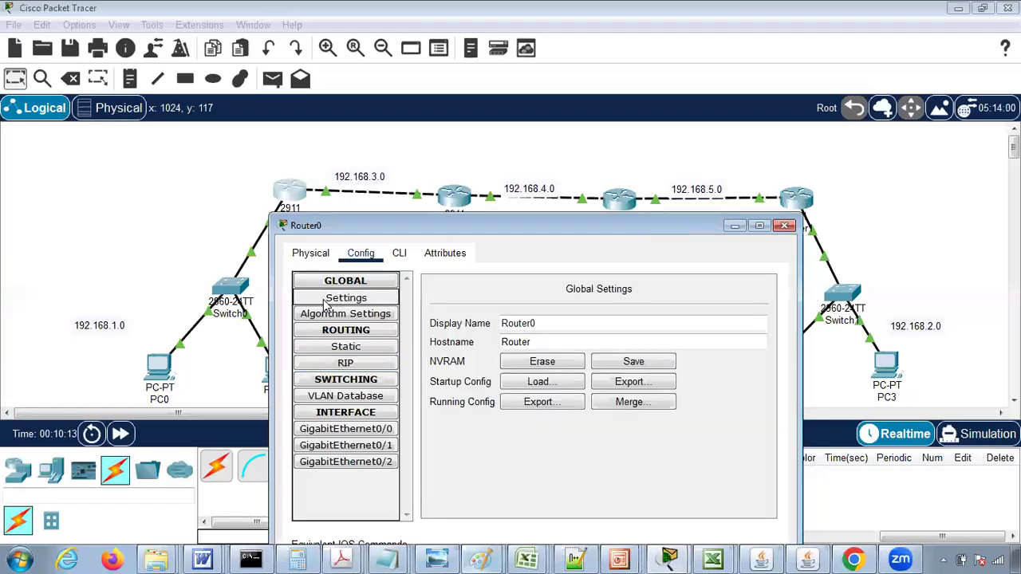
{"action": "left_click", "coordinate": [632, 363]}
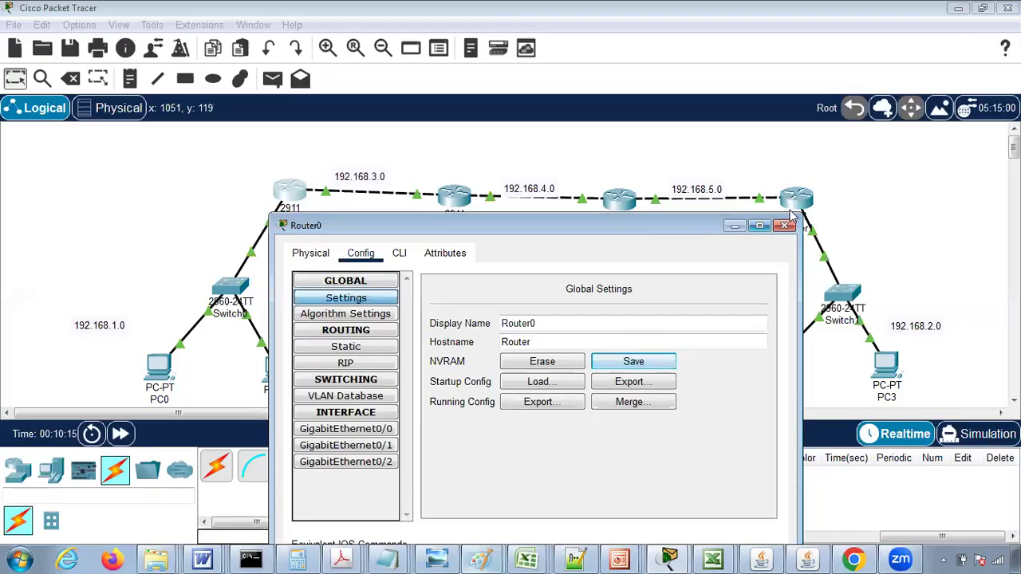
{"action": "left_click", "coordinate": [785, 227]}
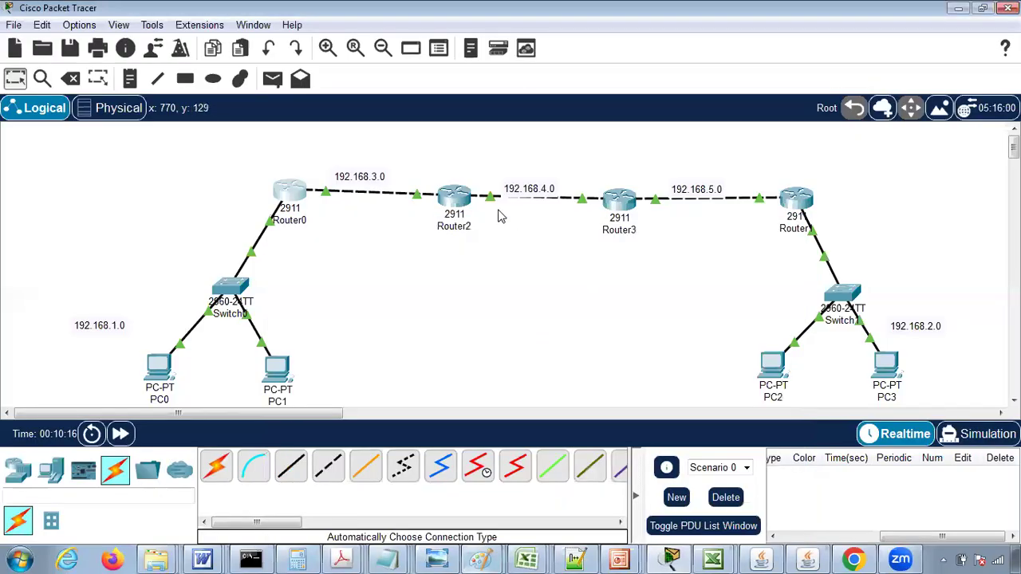
- Add networks 192.168.3.0 and 192.168.4.0 to Router2's RIP routing
{"action": "left_click", "coordinate": [451, 198]}
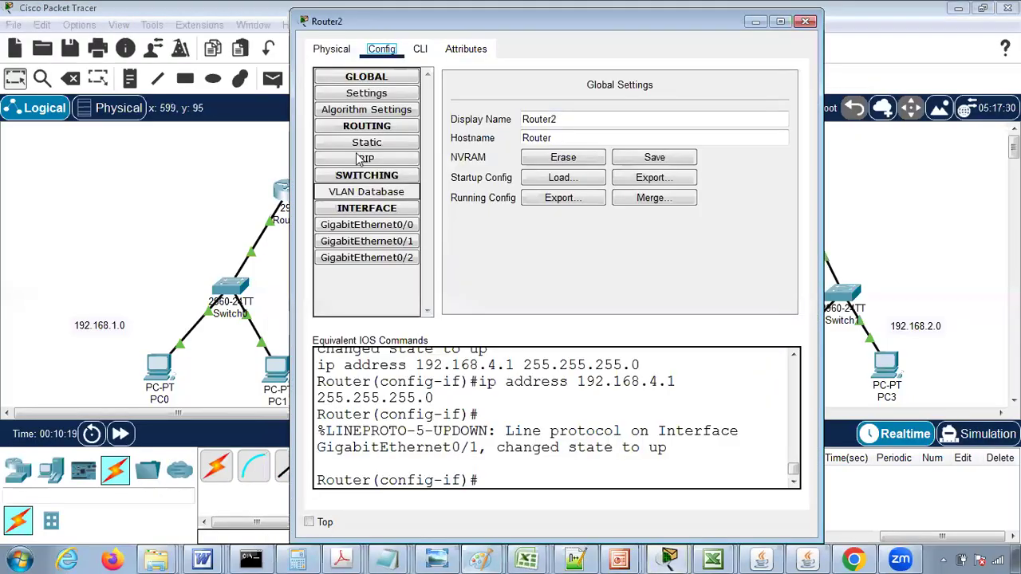
{"action": "left_click", "coordinate": [363, 158]}
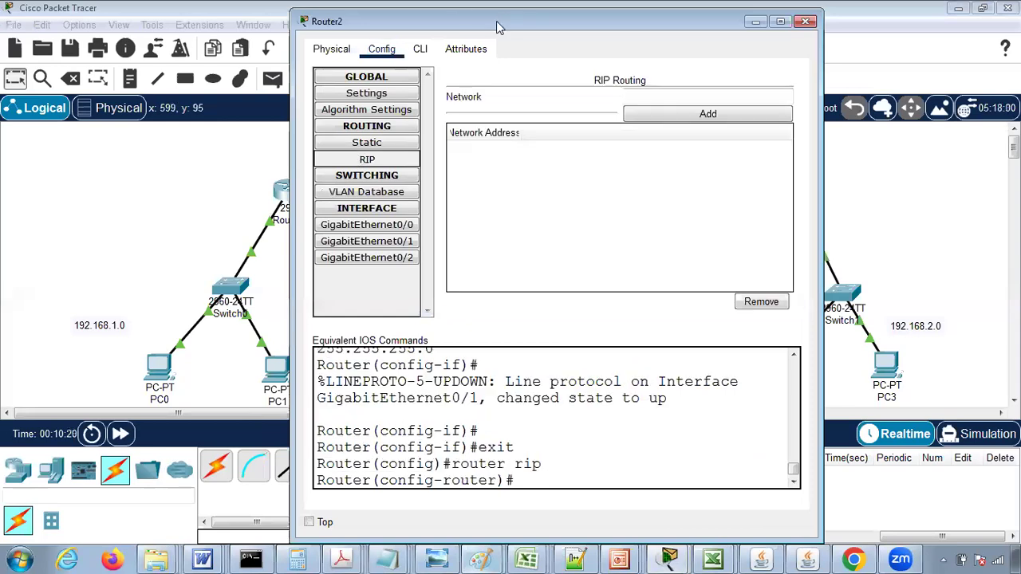
{"action": "left_click_drag", "start_coordinate": [496, 20], "coordinate": [492, 42]}
{"action": "left_click_drag", "start_coordinate": [466, 208], "coordinate": [459, 227]}
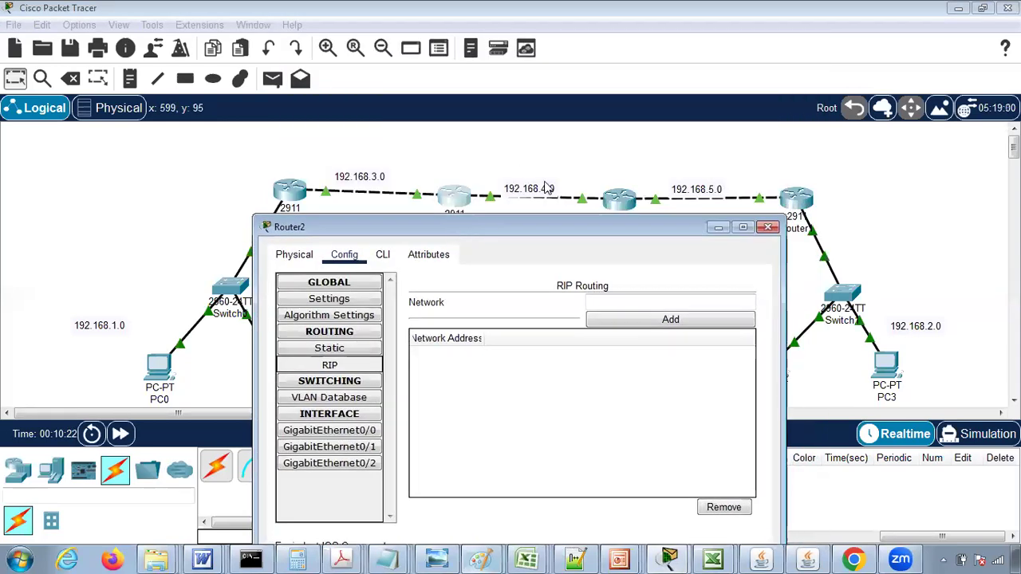
{"action": "left_click", "coordinate": [602, 303]}
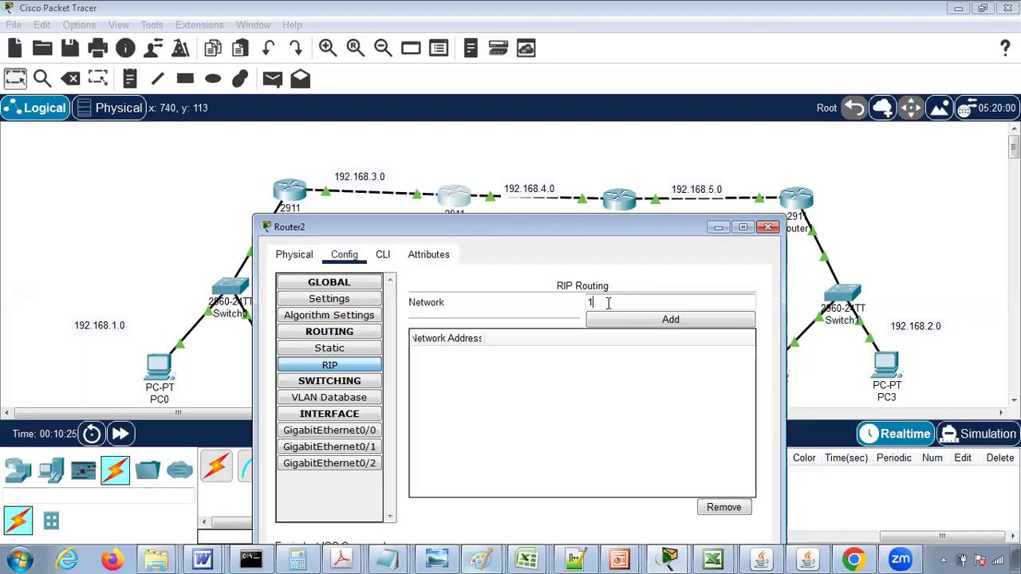
{"action": "type", "text": "192.168.3.0"}
{"action": "left_click", "coordinate": [634, 323]}
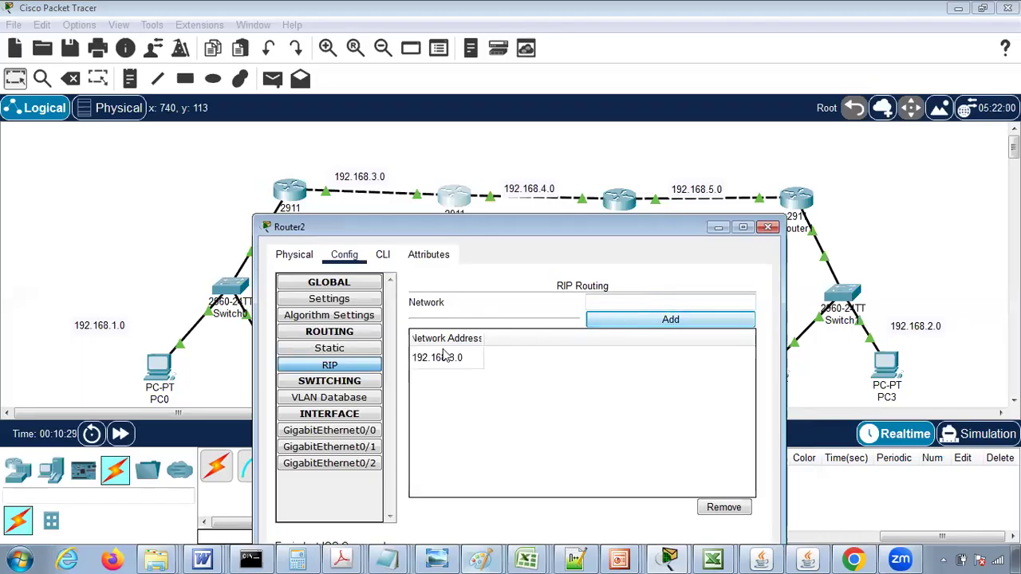
{"action": "left_click", "coordinate": [636, 300]}
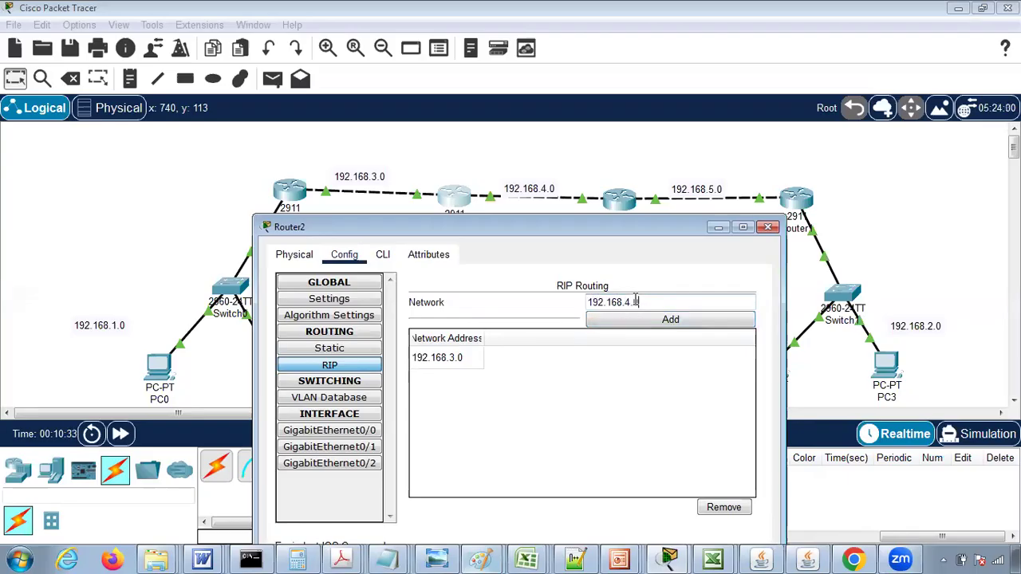
{"action": "left_click", "coordinate": [645, 320]}
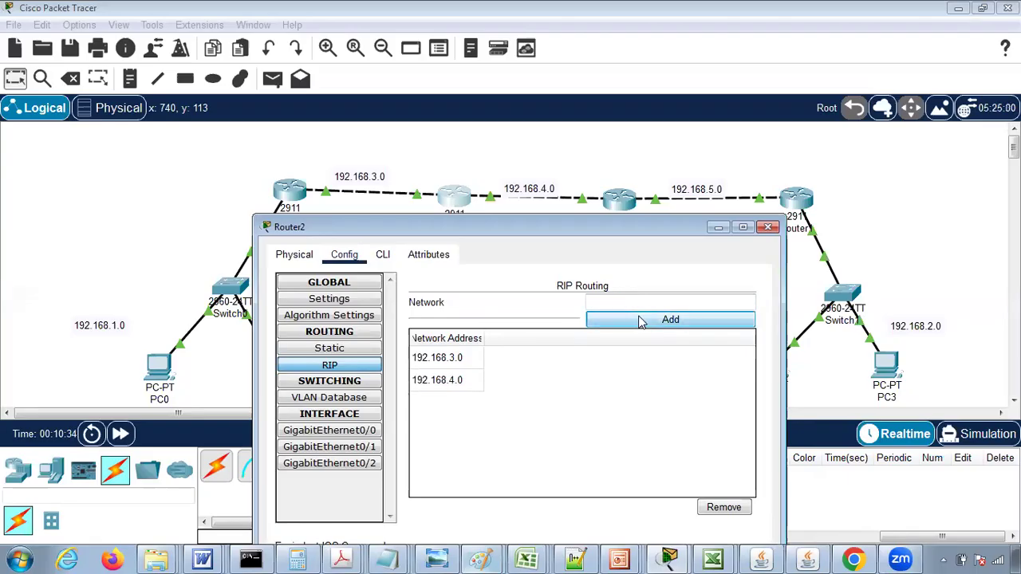
- Save Router2's configuration to NVRAM and close its window
{"action": "left_click", "coordinate": [311, 298]}
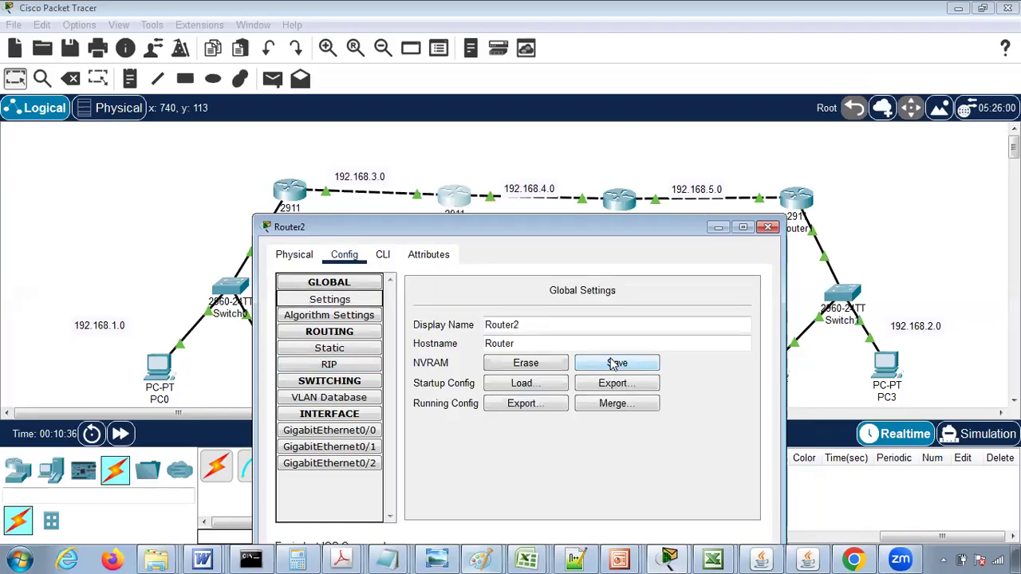
{"action": "left_click", "coordinate": [612, 363]}
{"action": "left_click", "coordinate": [767, 227]}
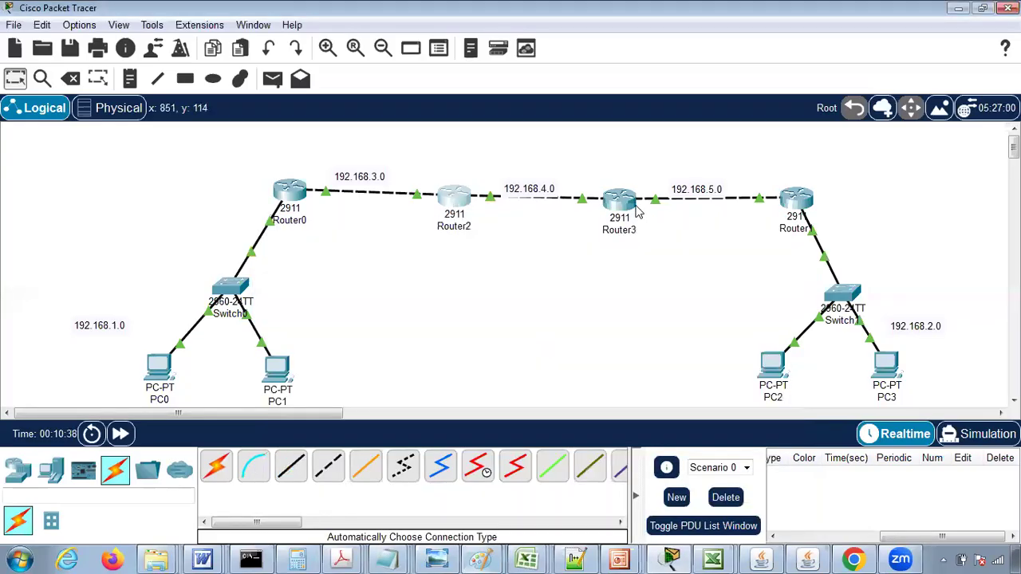
- Add networks 192.168.4.0 and 192.168.5.0 to Router3's RIP routing
{"action": "left_click", "coordinate": [621, 202]}
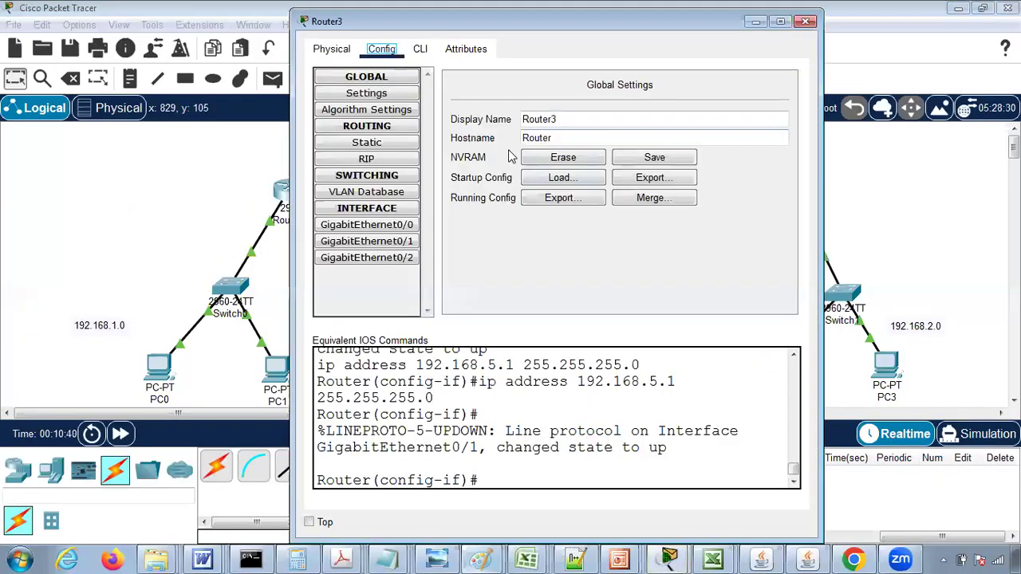
{"action": "left_click_drag", "start_coordinate": [491, 23], "coordinate": [526, 227]}
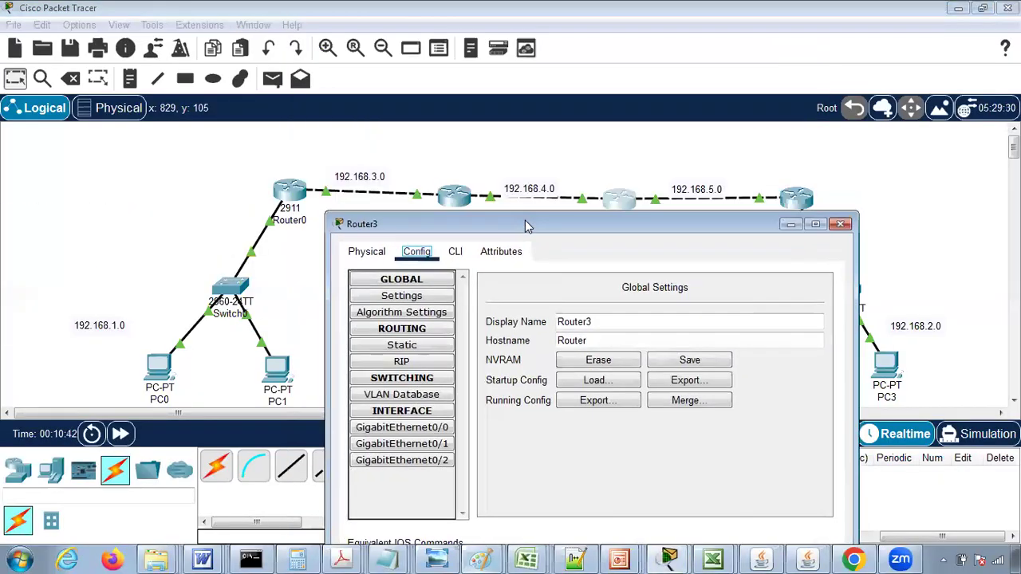
{"action": "left_click", "coordinate": [402, 361]}
{"action": "left_click", "coordinate": [696, 300]}
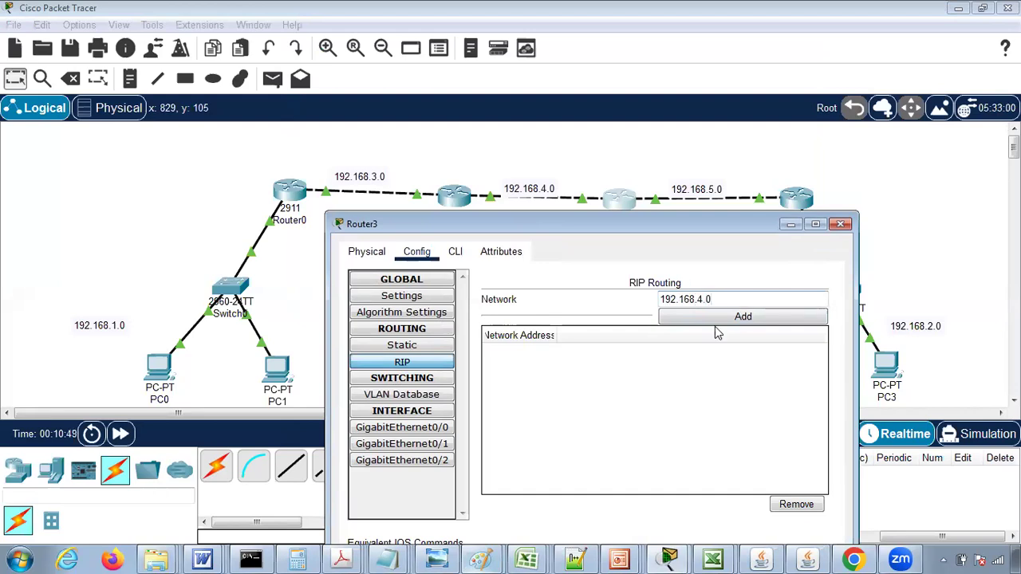
{"action": "left_click", "coordinate": [710, 318]}
{"action": "left_click", "coordinate": [698, 300]}
{"action": "type", "text": "1"}
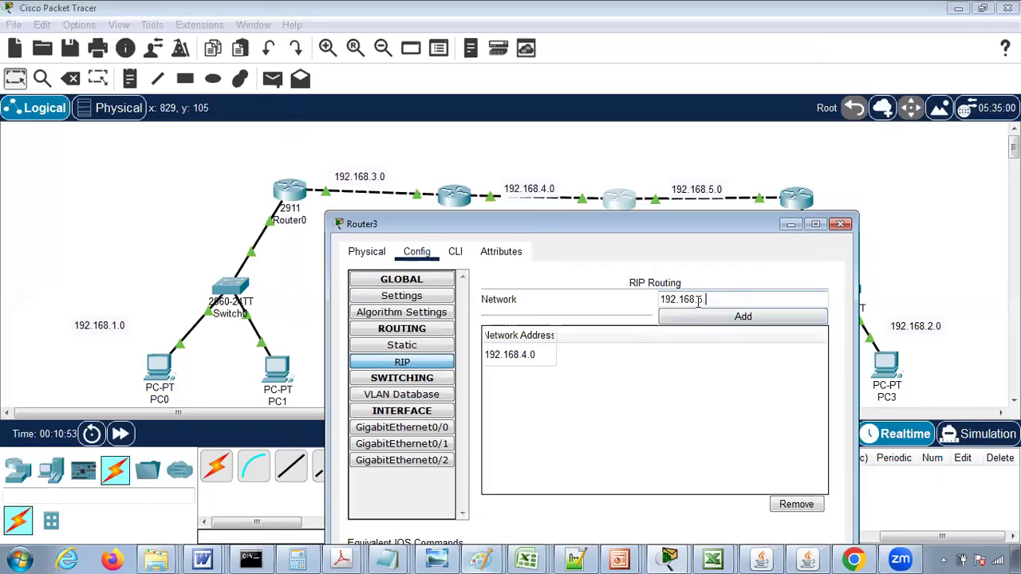
{"action": "left_click", "coordinate": [726, 320]}
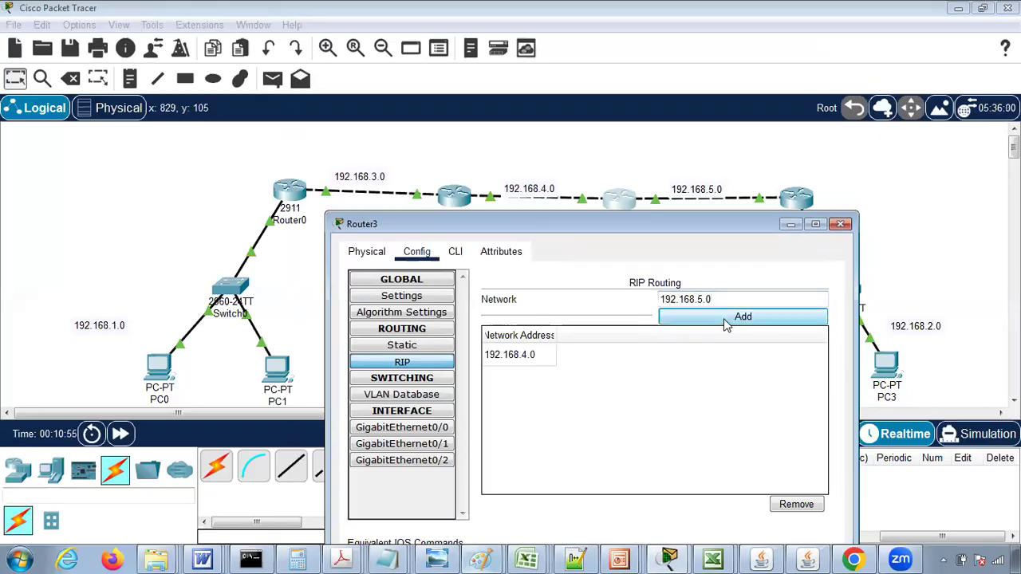
- Save Router3's configuration to NVRAM and close its window
{"action": "left_click", "coordinate": [381, 297]}
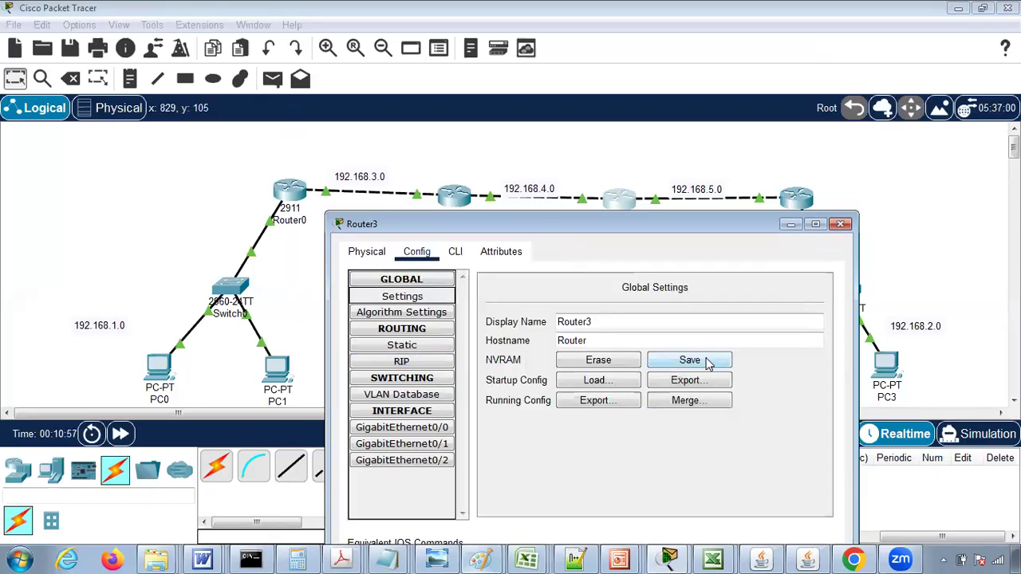
{"action": "left_click", "coordinate": [707, 360]}
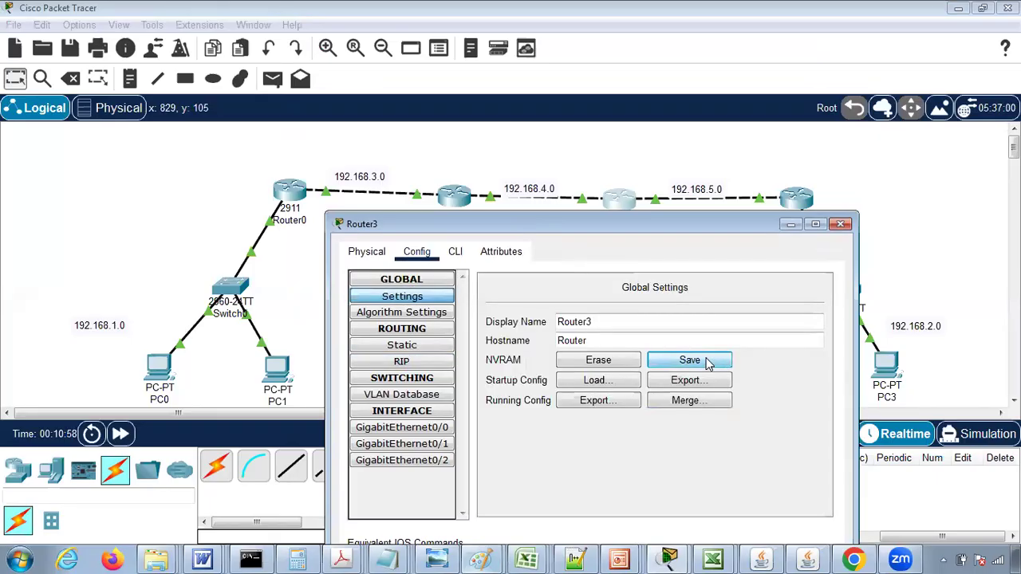
{"action": "left_click", "coordinate": [842, 226]}
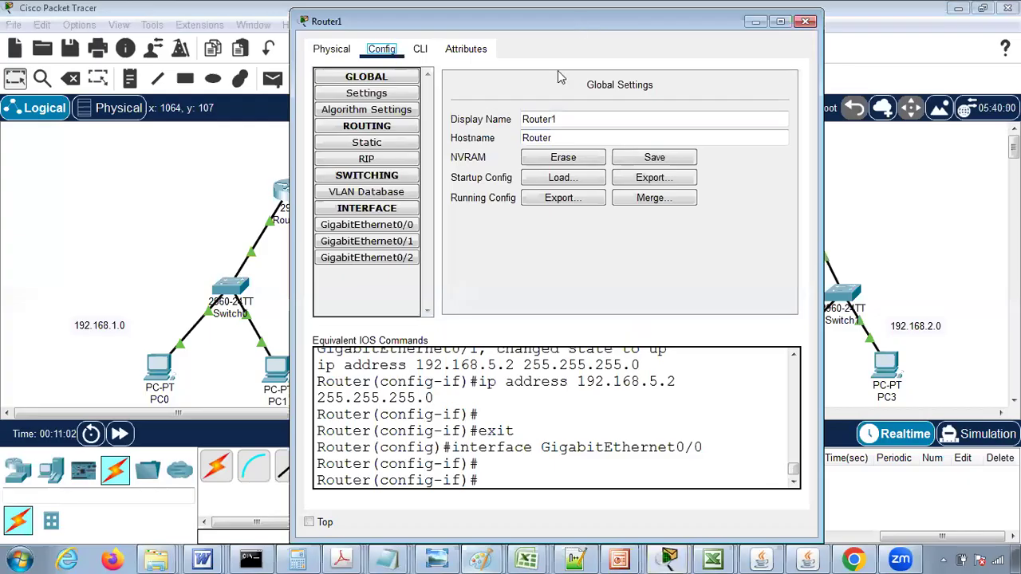
- Add networks 192.168.2.0 and 192.168.5.0 to Router1's RIP routing
{"action": "left_click_drag", "start_coordinate": [557, 22], "coordinate": [520, 245]}
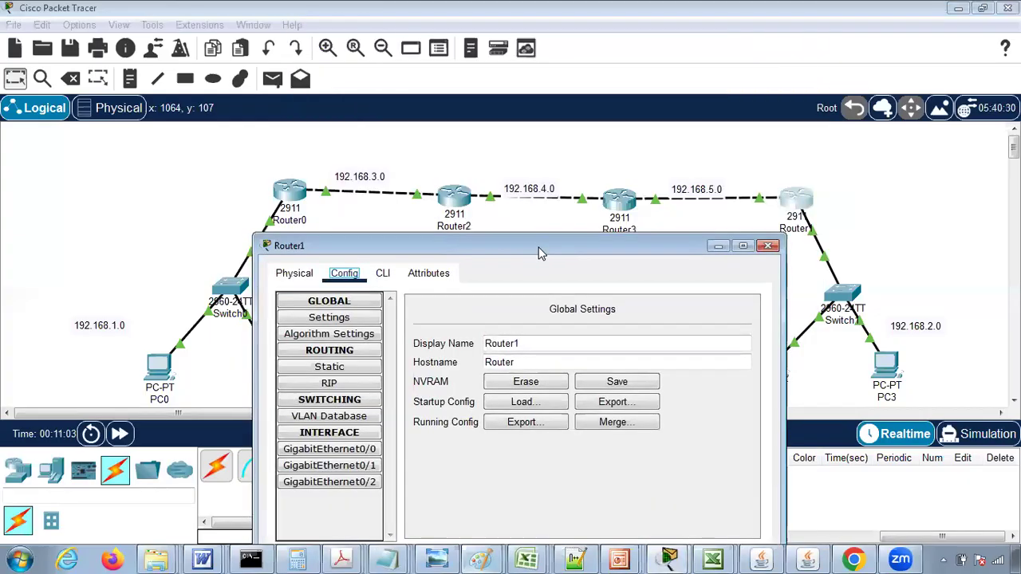
{"action": "left_click", "coordinate": [306, 385]}
{"action": "left_click", "coordinate": [625, 324]}
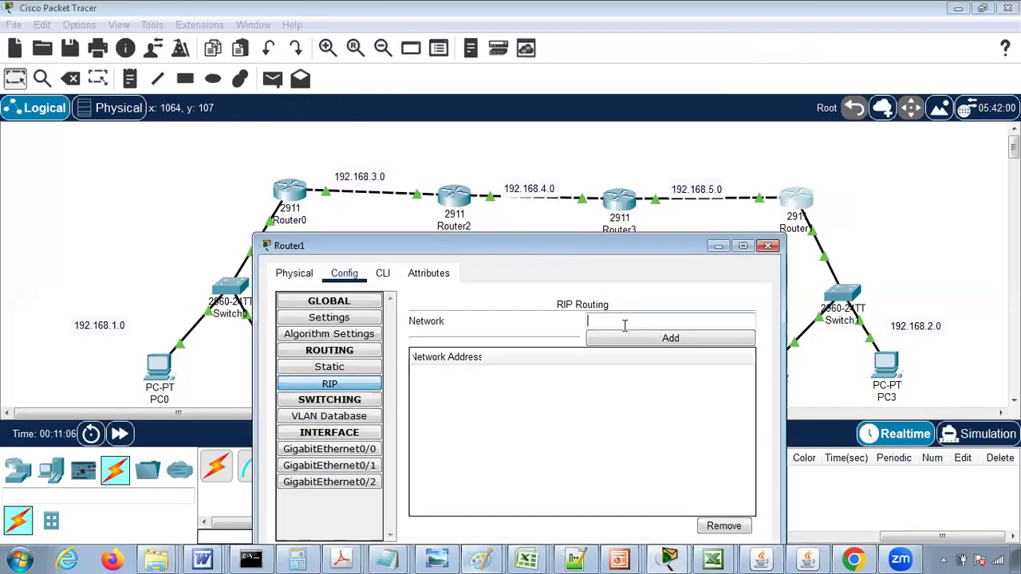
{"action": "type", "text": "192.168.2.0"}
{"action": "left_click", "coordinate": [669, 340]}
{"action": "left_click", "coordinate": [624, 320]}
{"action": "type", "text": "1"}
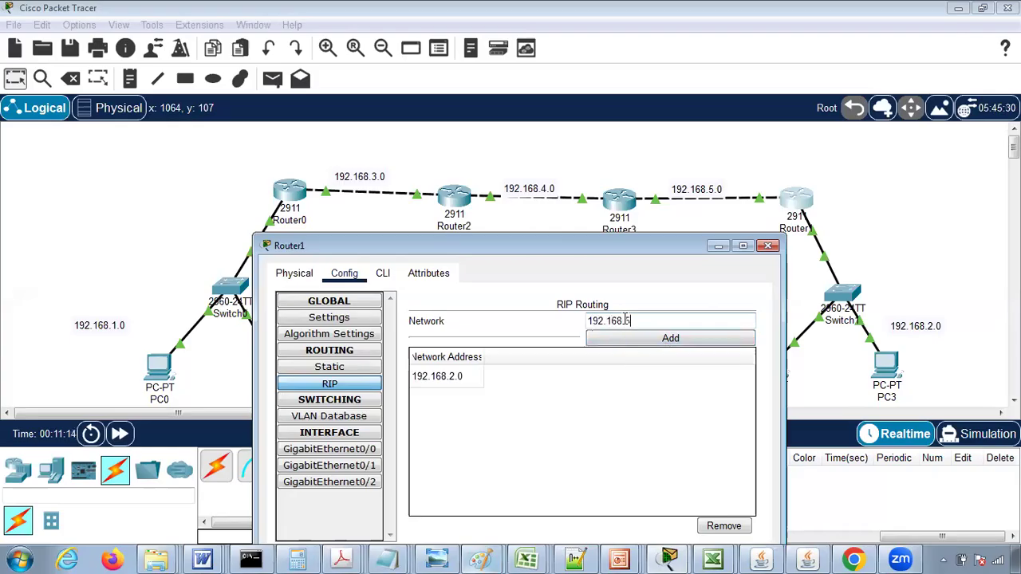
{"action": "left_click", "coordinate": [651, 341]}
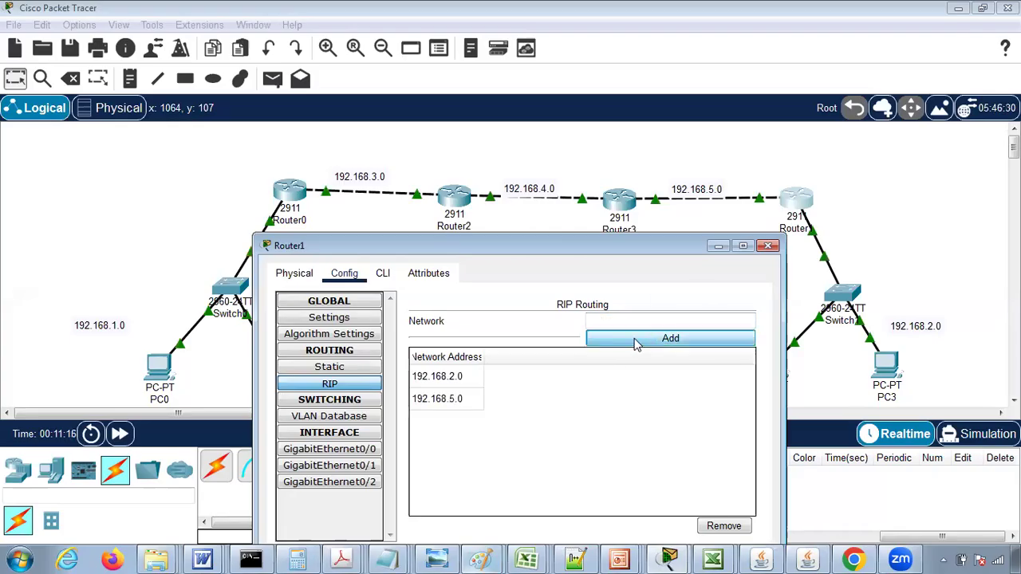
- Save Router1's configuration to NVRAM and close its window
{"action": "left_click", "coordinate": [330, 318]}
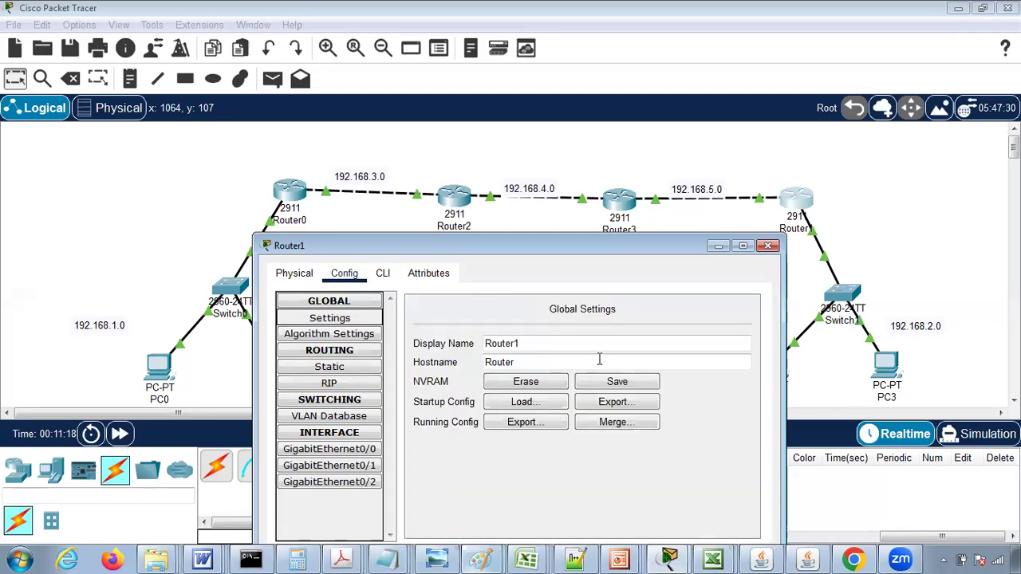
{"action": "left_click", "coordinate": [617, 381]}
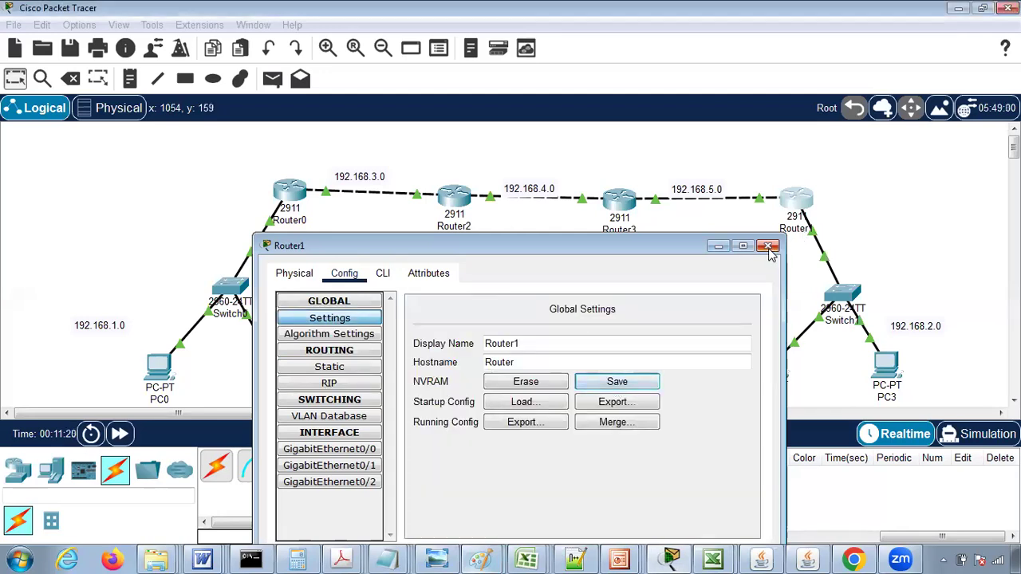
{"action": "left_click", "coordinate": [769, 247]}
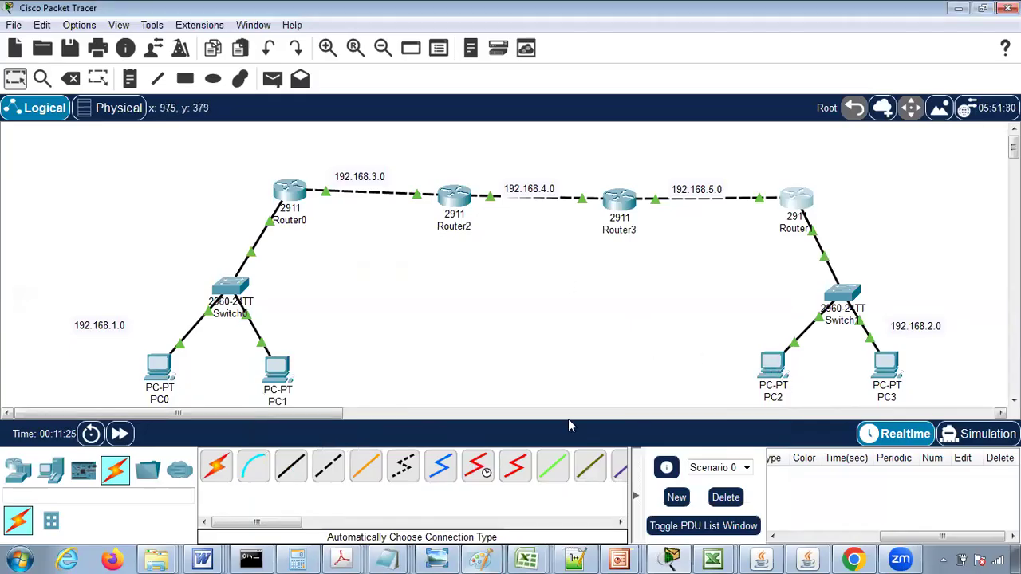
- Ping 192.168.2.2 from PC0's command prompt, then close PC0's window
{"action": "double_click", "coordinate": [160, 364]}
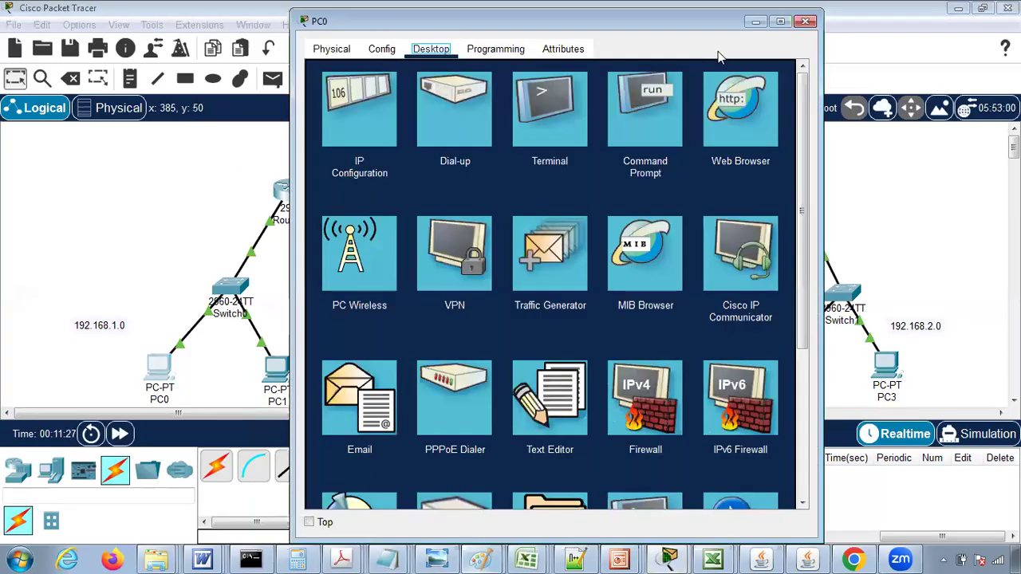
{"action": "left_click", "coordinate": [648, 96]}
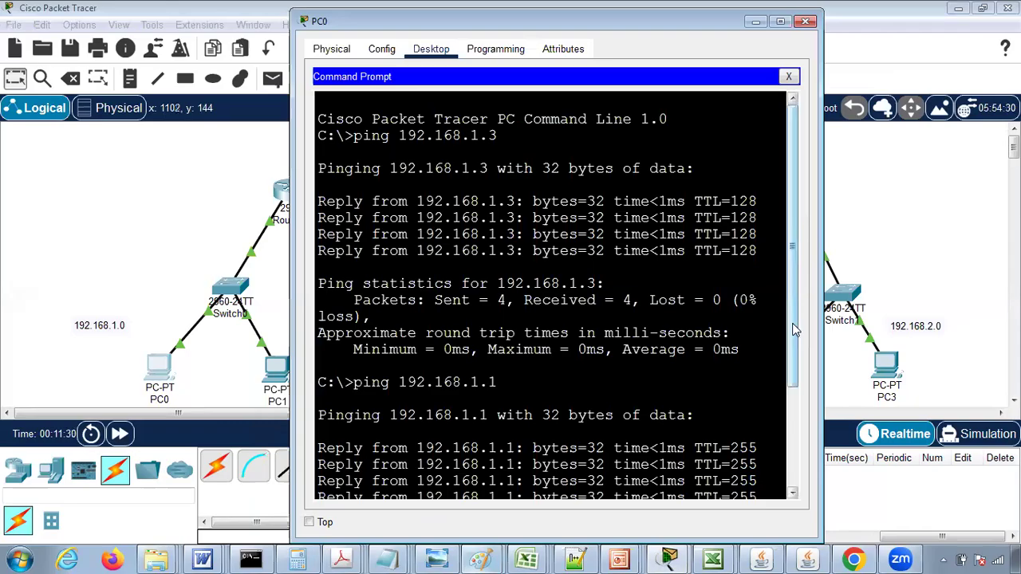
{"action": "scroll", "coordinate": [794, 359], "scroll_direction": "down", "scroll_amount": 3}
{"action": "type", "text": "ping 192.168.2.2"}
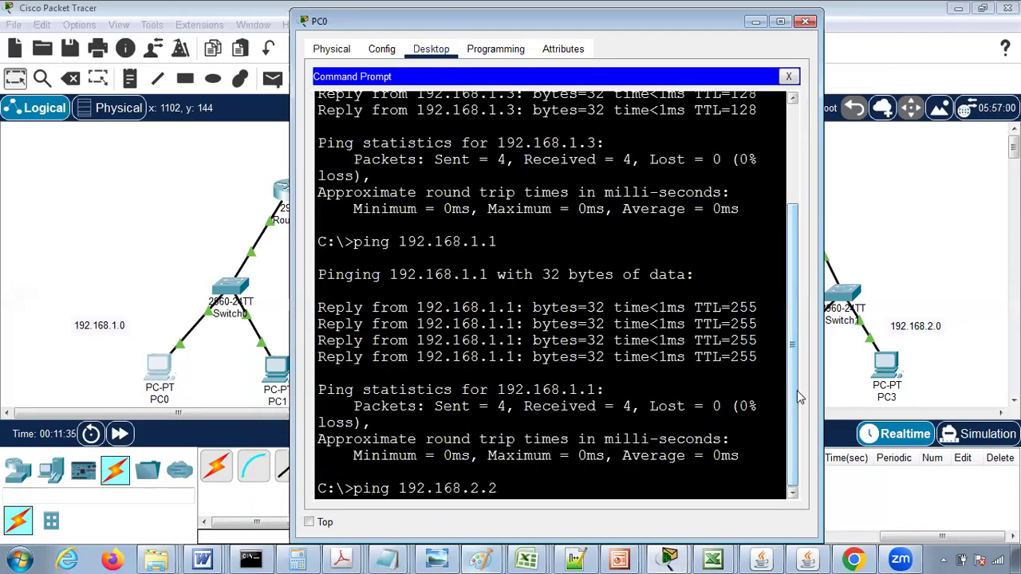
{"action": "key", "text": "Return"}
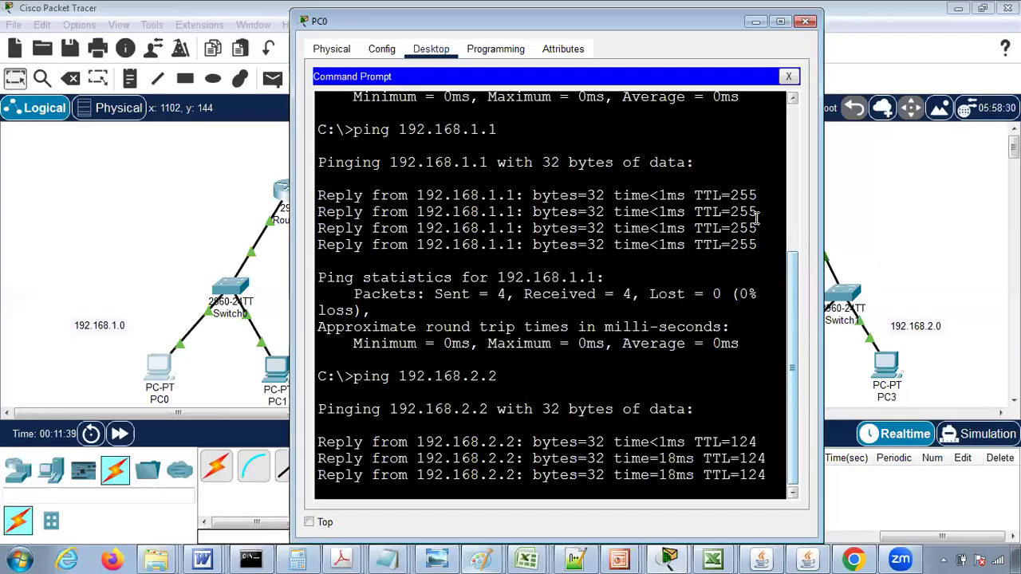
{"action": "left_click", "coordinate": [805, 21]}
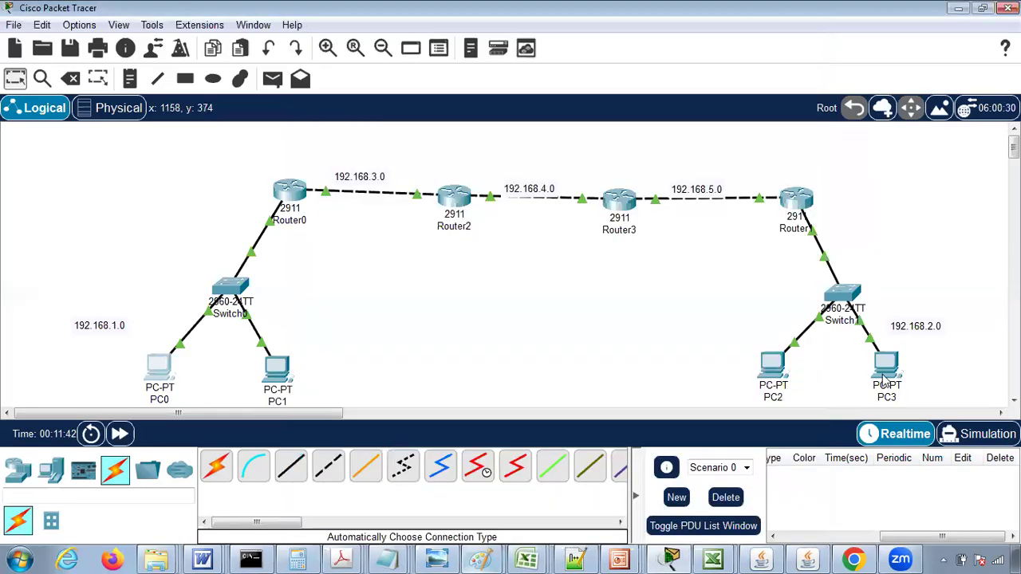
- Ping 192.168.1.3 from PC3's command prompt, then close PC3's window
{"action": "mouse_move", "coordinate": [885, 383]}
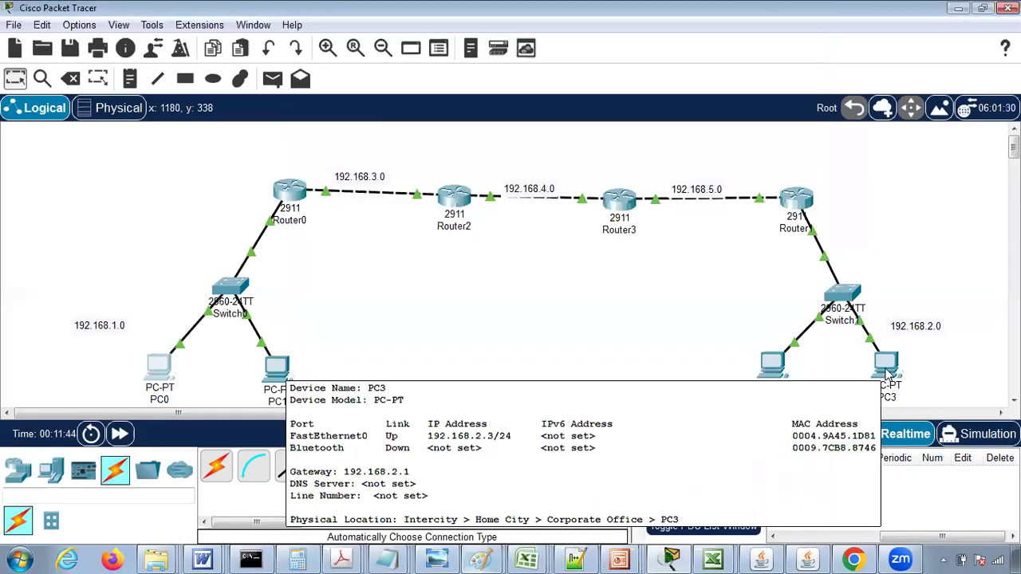
{"action": "left_click", "coordinate": [887, 363]}
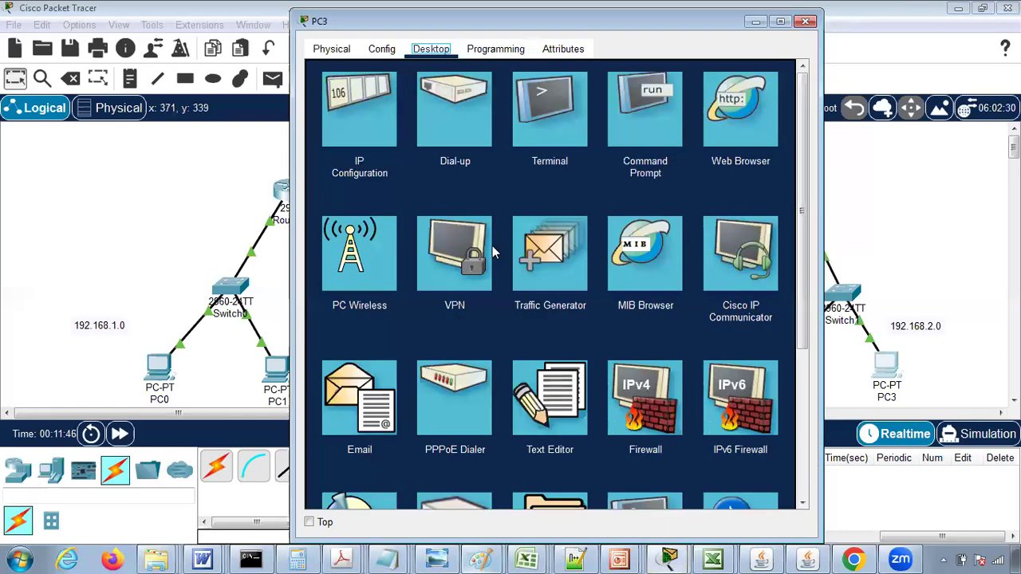
{"action": "left_click", "coordinate": [636, 110]}
{"action": "type", "text": "ping 192.168.1.3"}
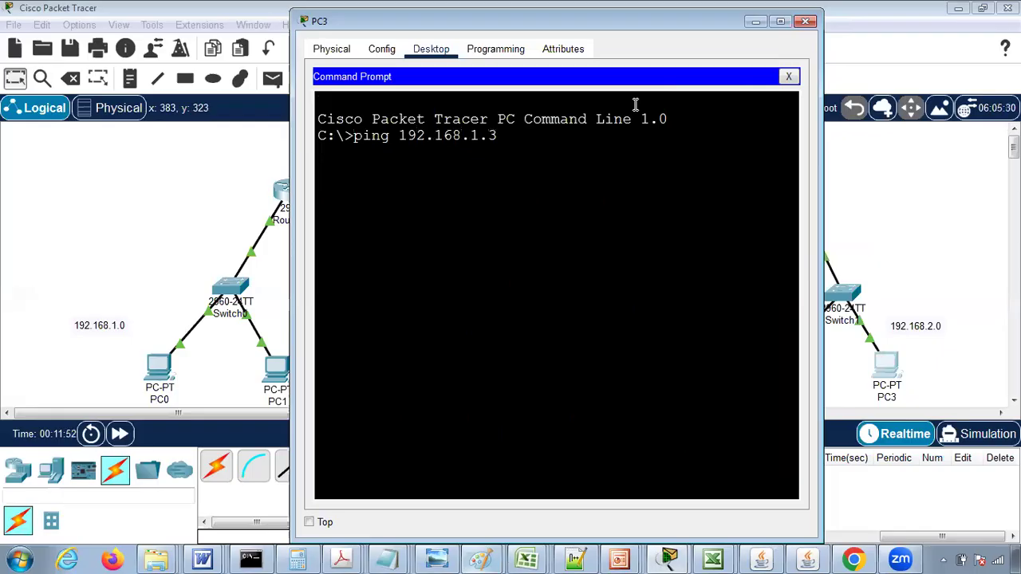
{"action": "key", "text": "Return"}
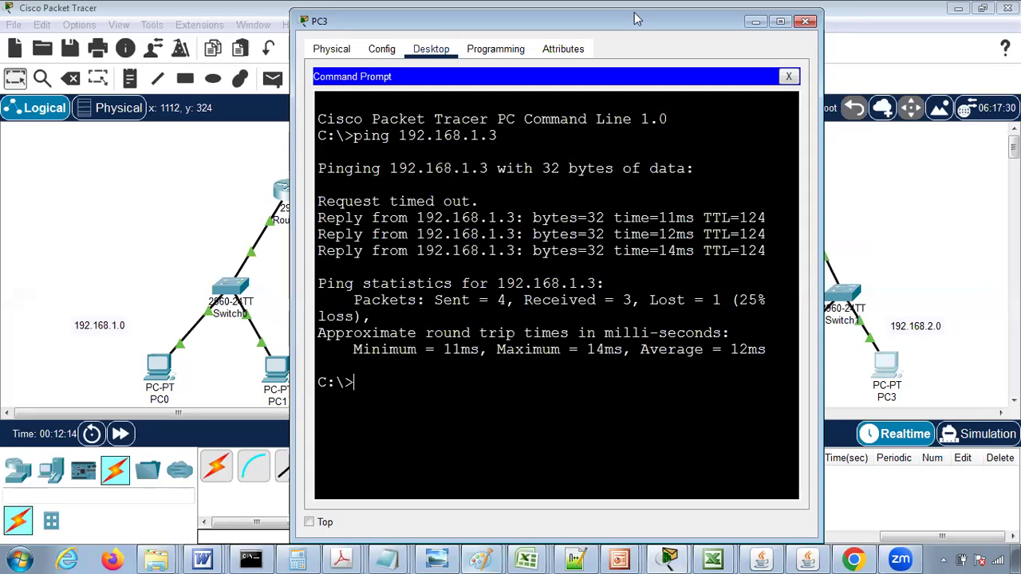
{"action": "left_click_drag", "start_coordinate": [618, 25], "coordinate": [655, 93]}
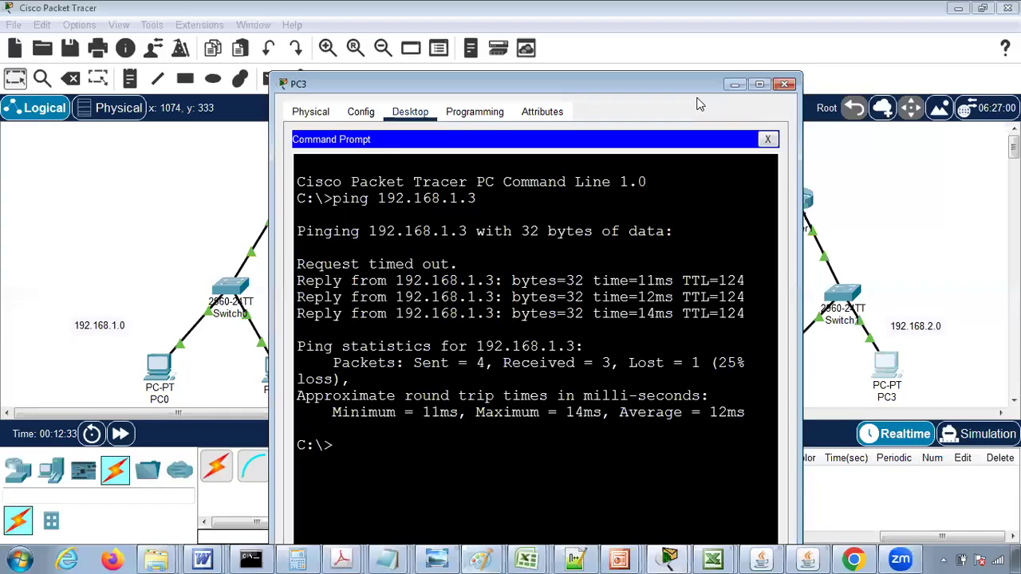
{"action": "left_click", "coordinate": [785, 84]}
- Review the ping replies in PC0's command prompt from the beginning and close its window
{"action": "left_click", "coordinate": [159, 369]}
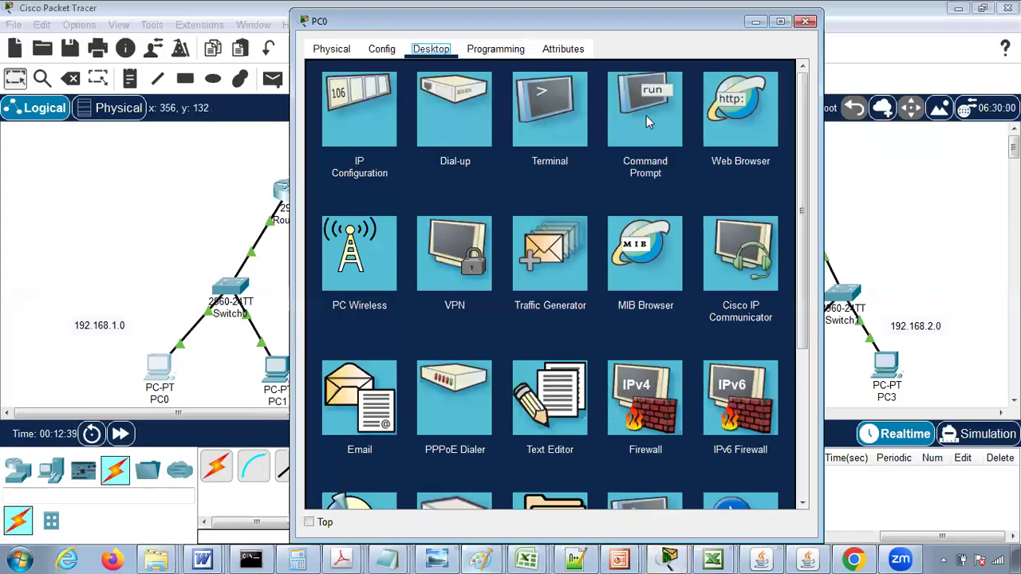
{"action": "left_click", "coordinate": [646, 118]}
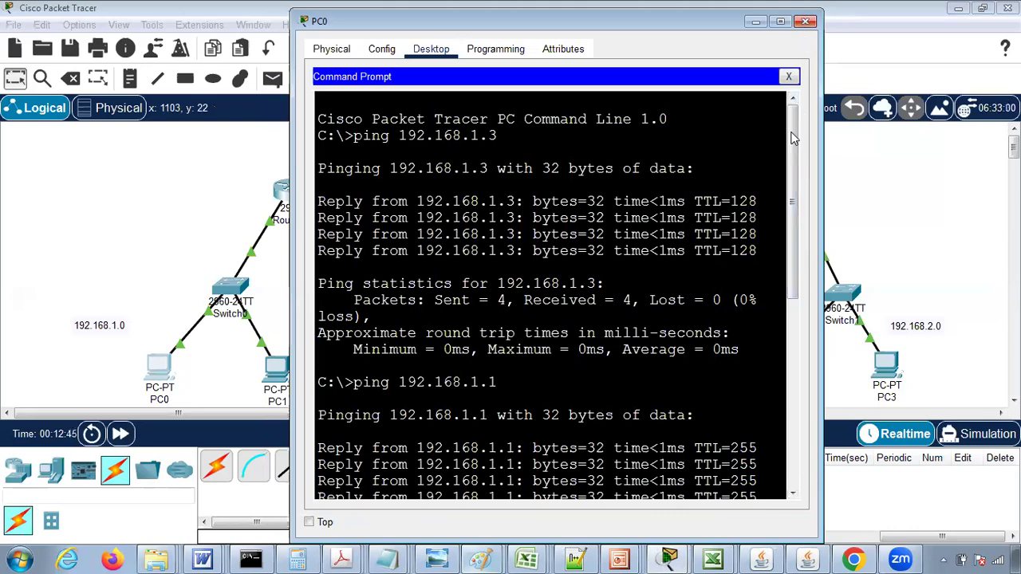
{"action": "left_click_drag", "start_coordinate": [792, 138], "coordinate": [790, 111]}
{"action": "left_click", "coordinate": [807, 22]}
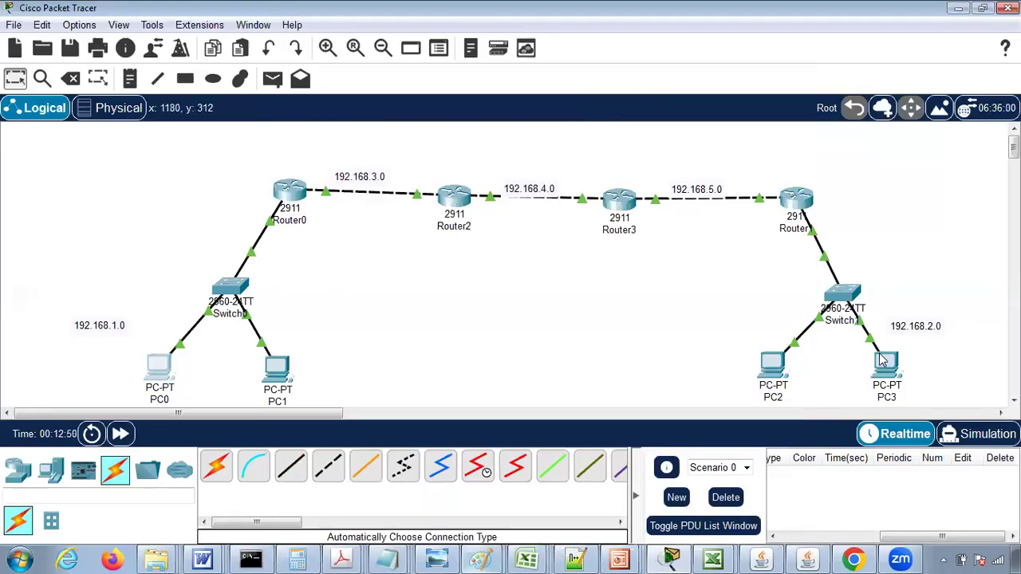
- Examine PC3's ping replies against the router path and highlight the TTL value in the first reply
{"action": "mouse_move", "coordinate": [890, 375]}
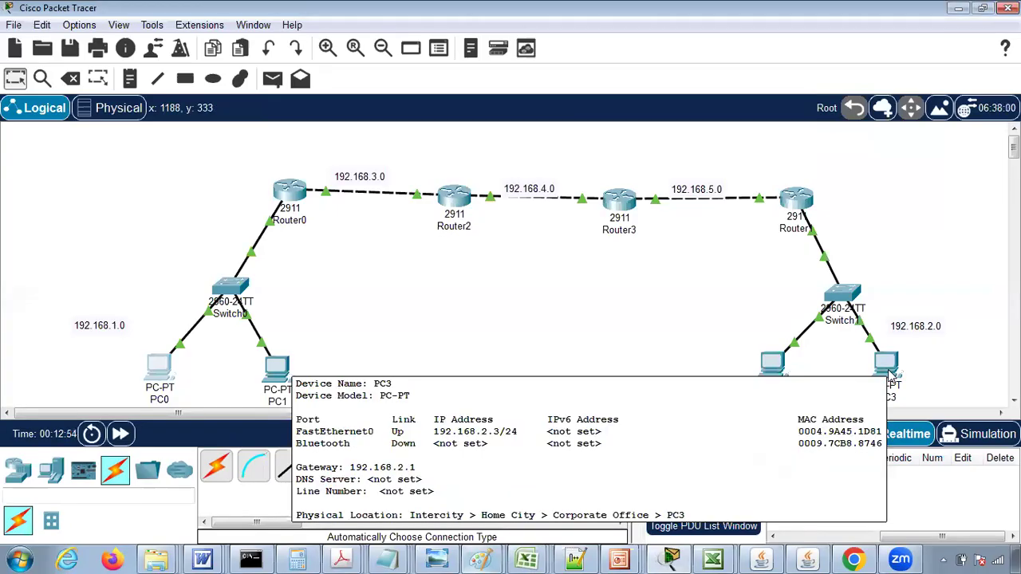
{"action": "left_click", "coordinate": [888, 369]}
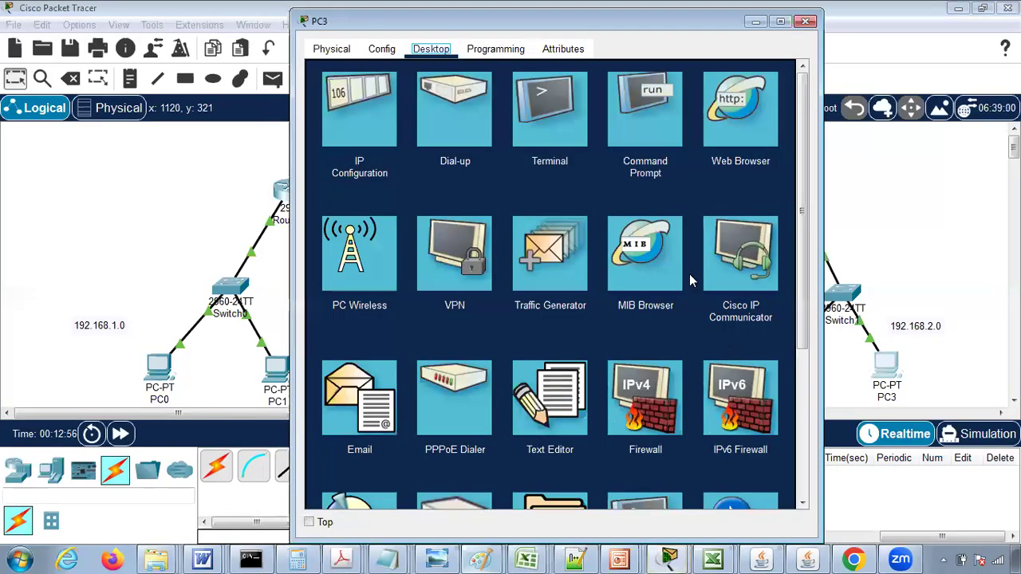
{"action": "left_click", "coordinate": [648, 123]}
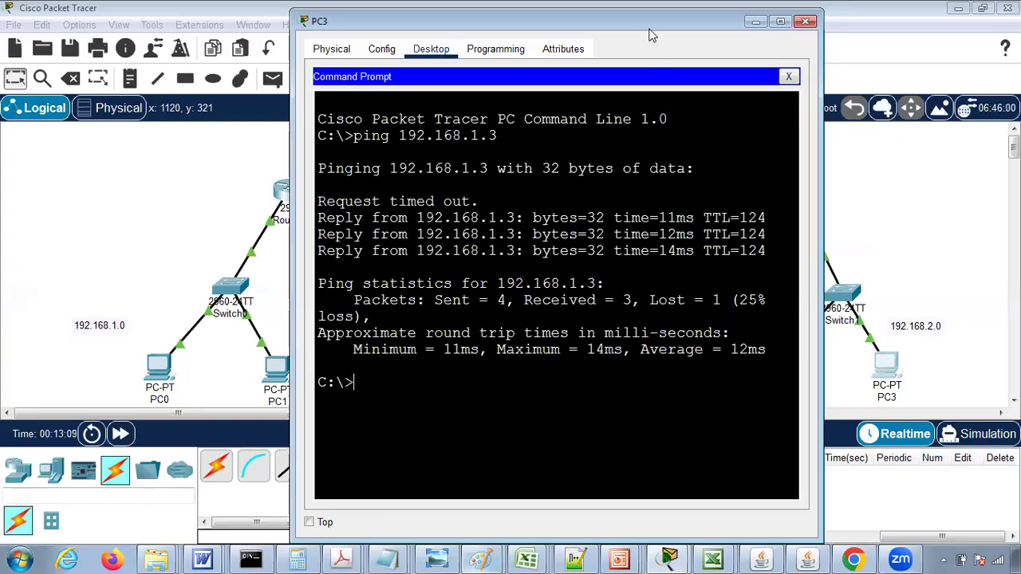
{"action": "left_click_drag", "start_coordinate": [648, 32], "coordinate": [637, 257]}
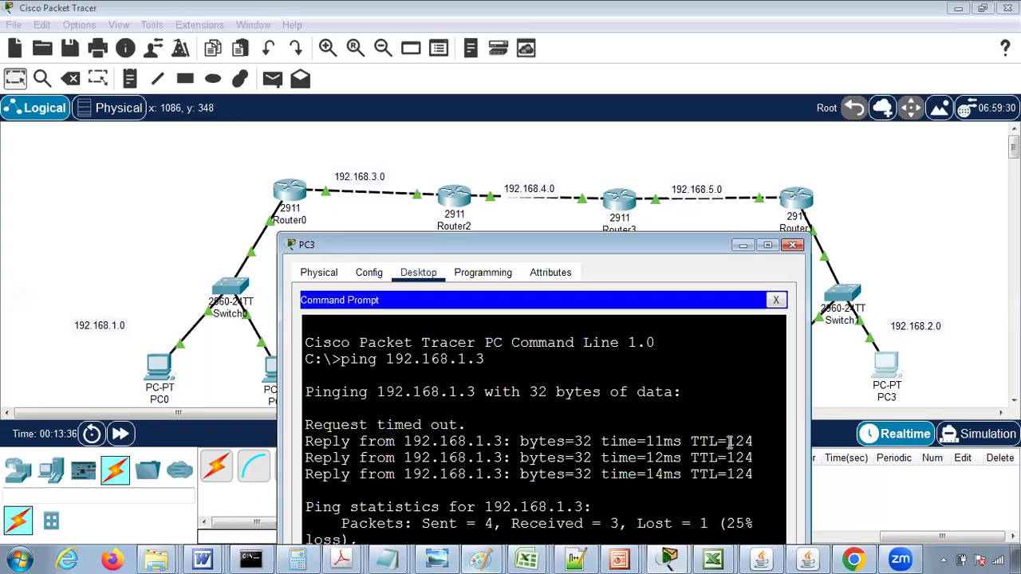
{"action": "left_click_drag", "start_coordinate": [612, 252], "coordinate": [593, 121]}
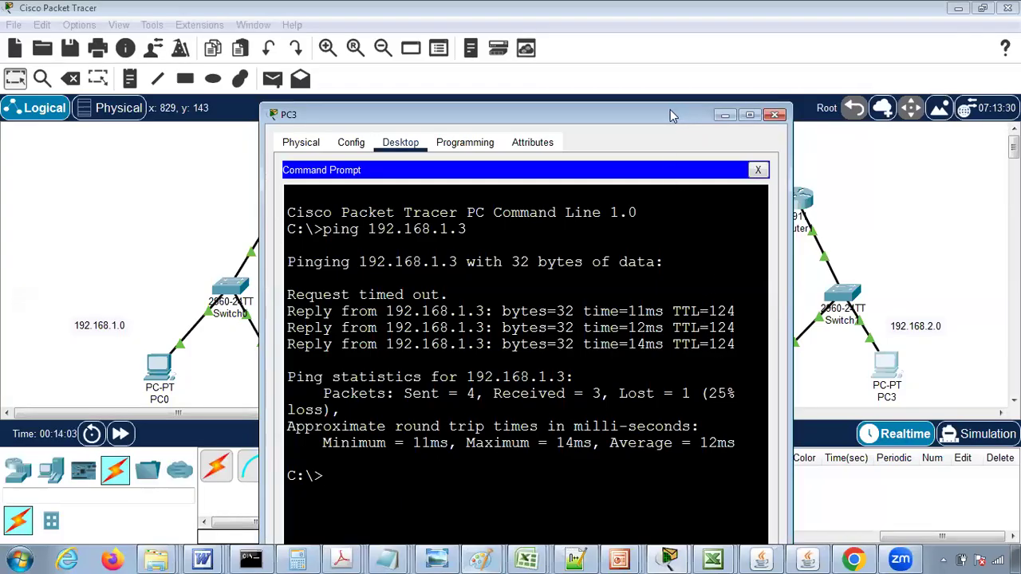
{"action": "left_click_drag", "start_coordinate": [672, 115], "coordinate": [691, 236]}
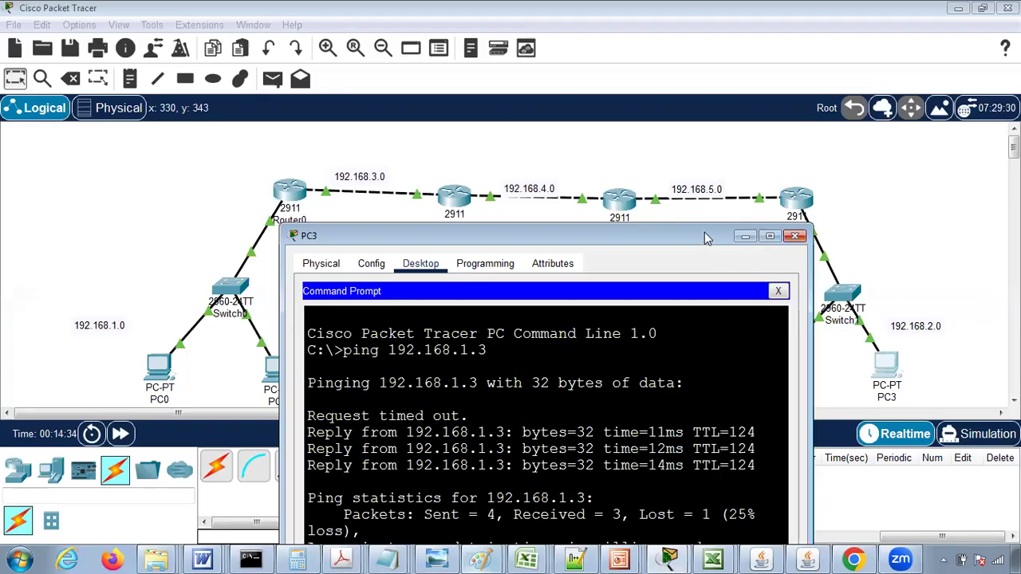
{"action": "left_click_drag", "start_coordinate": [684, 238], "coordinate": [664, 120]}
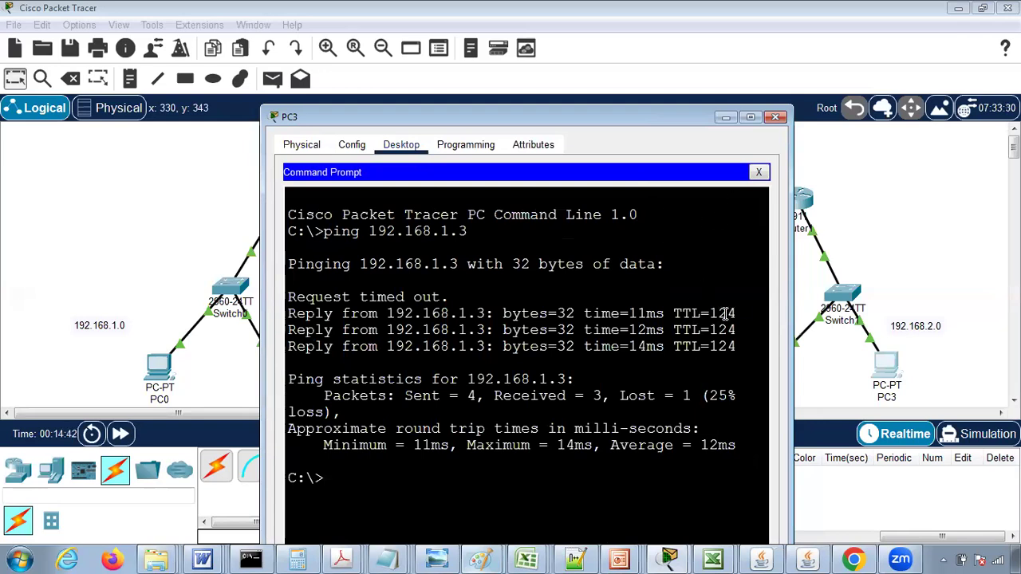
{"action": "left_click_drag", "start_coordinate": [709, 315], "coordinate": [749, 317]}
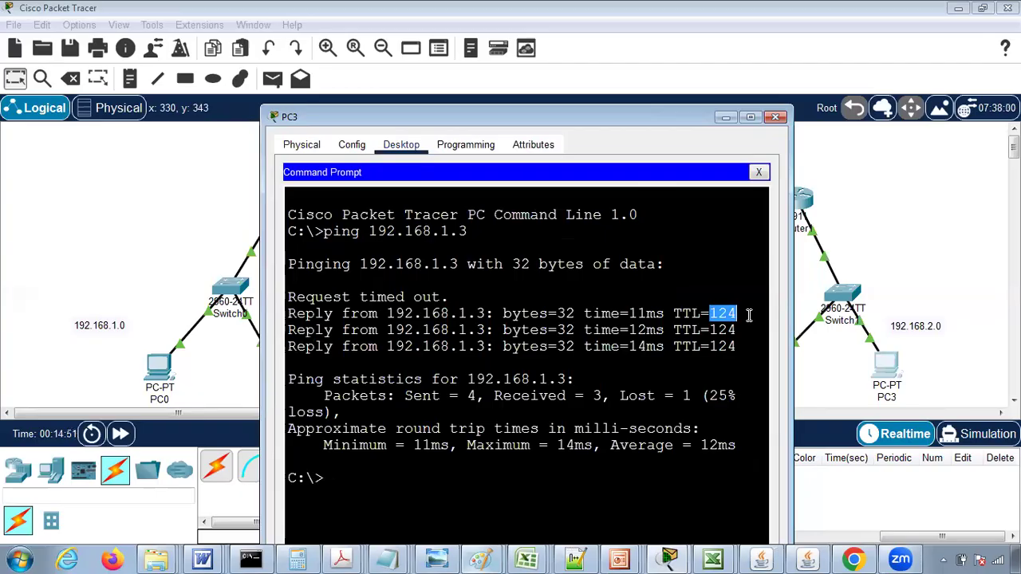
- Open a new Notepad document and enter the values 124, 128 and 4 as tab-separated columns on the first line
{"action": "left_click", "coordinate": [20, 558]}
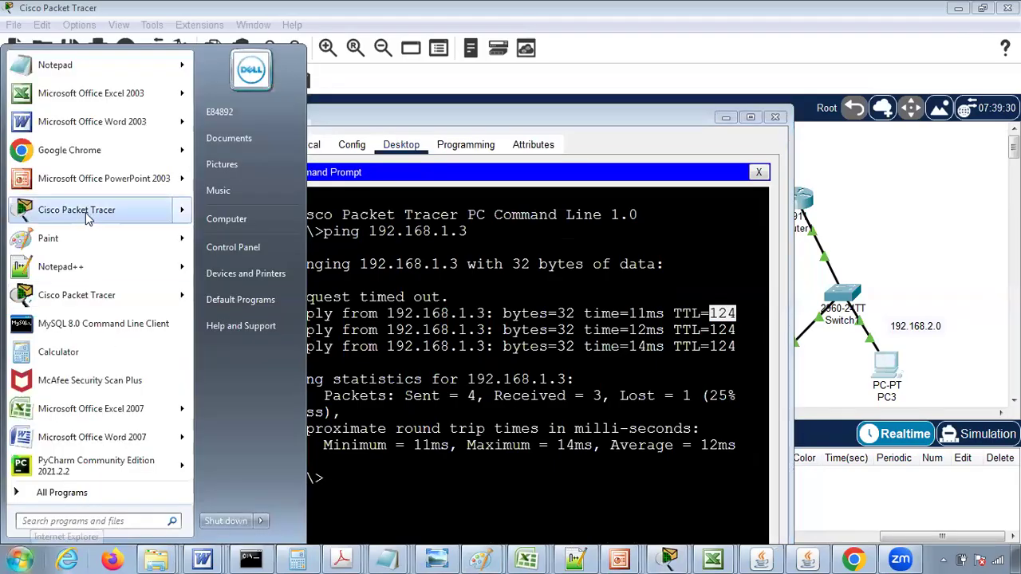
{"action": "left_click", "coordinate": [55, 65]}
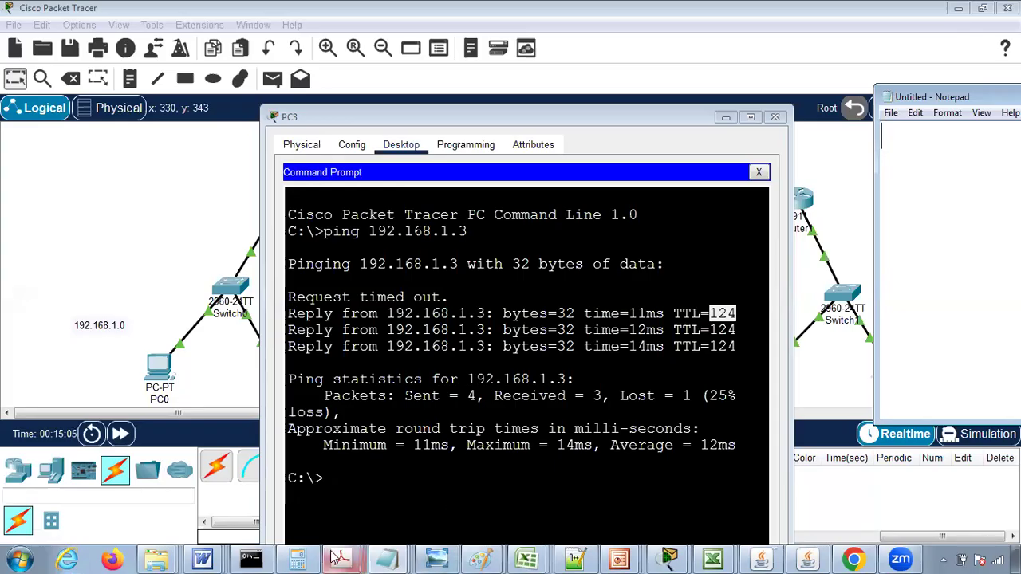
{"action": "mouse_move", "coordinate": [391, 556]}
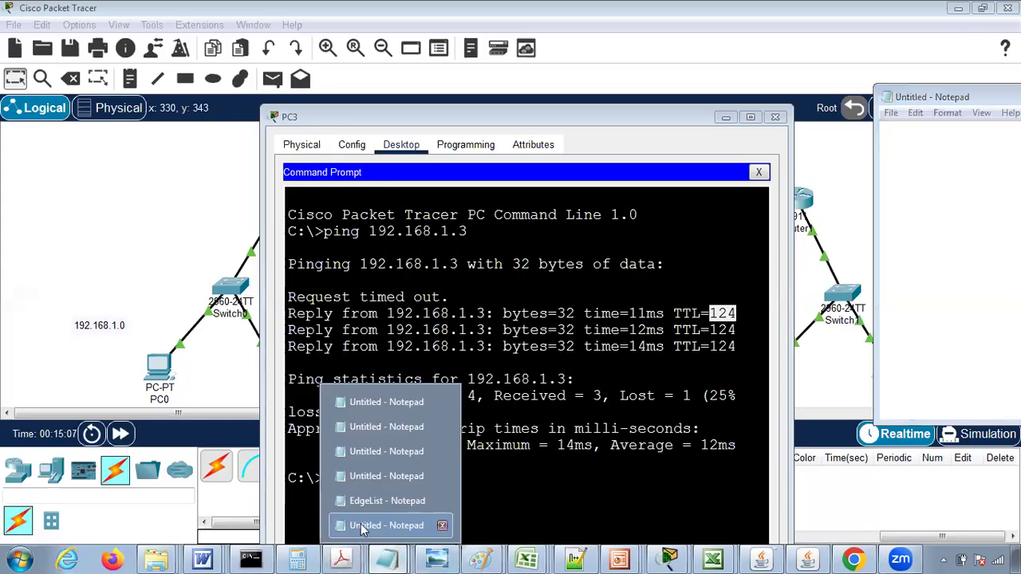
{"action": "left_click", "coordinate": [362, 526]}
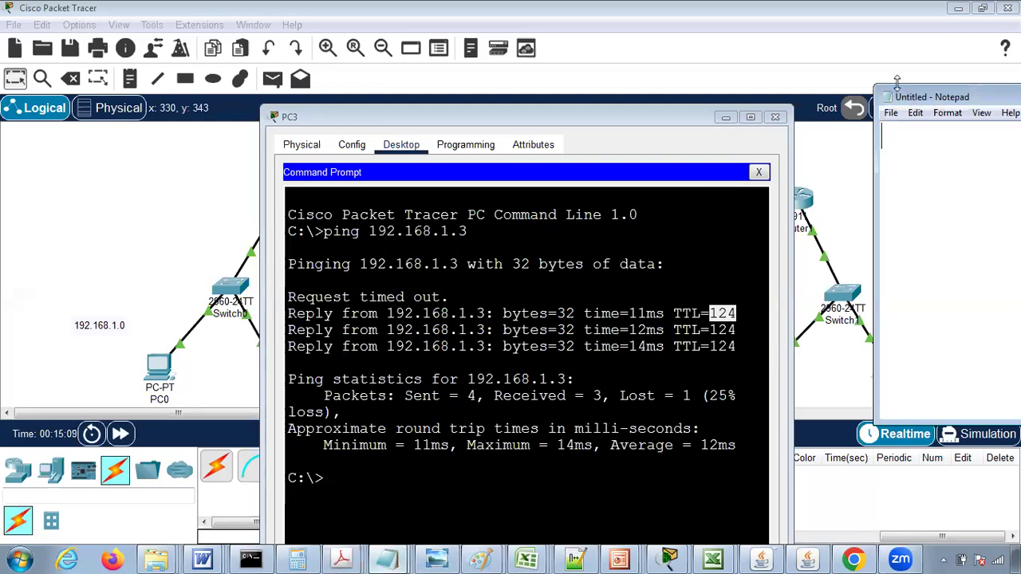
{"action": "left_click_drag", "start_coordinate": [933, 99], "coordinate": [277, 179]}
{"action": "type", "text": "124"}
{"action": "key", "text": "Tab"}
{"action": "type", "text": "128"}
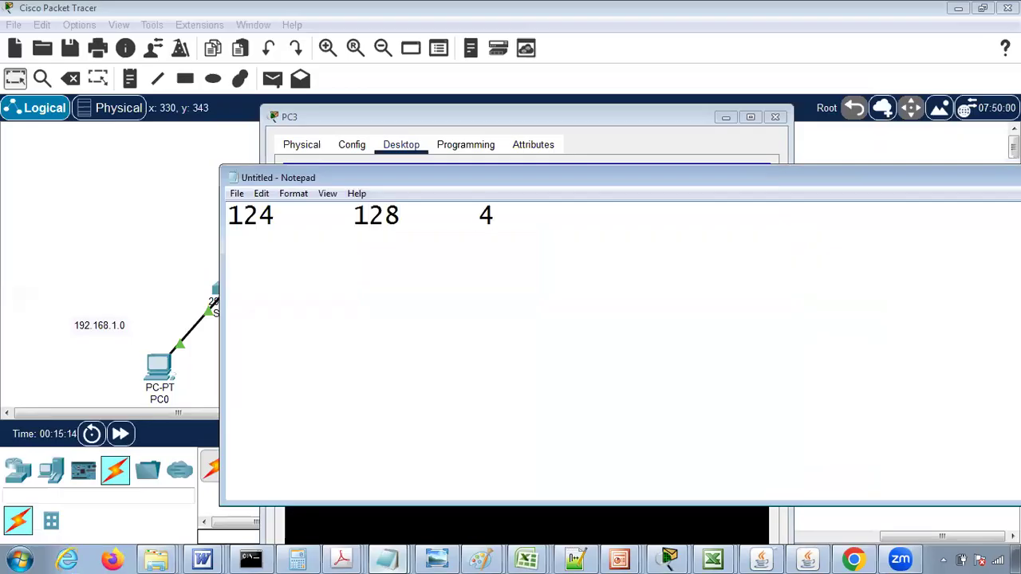
- Add a second line to the notes with the tab-separated values 252, 255 and 3
{"action": "type", "text": "52"}
{"action": "key", "text": "Tab"}
{"action": "type", "text": "2"}
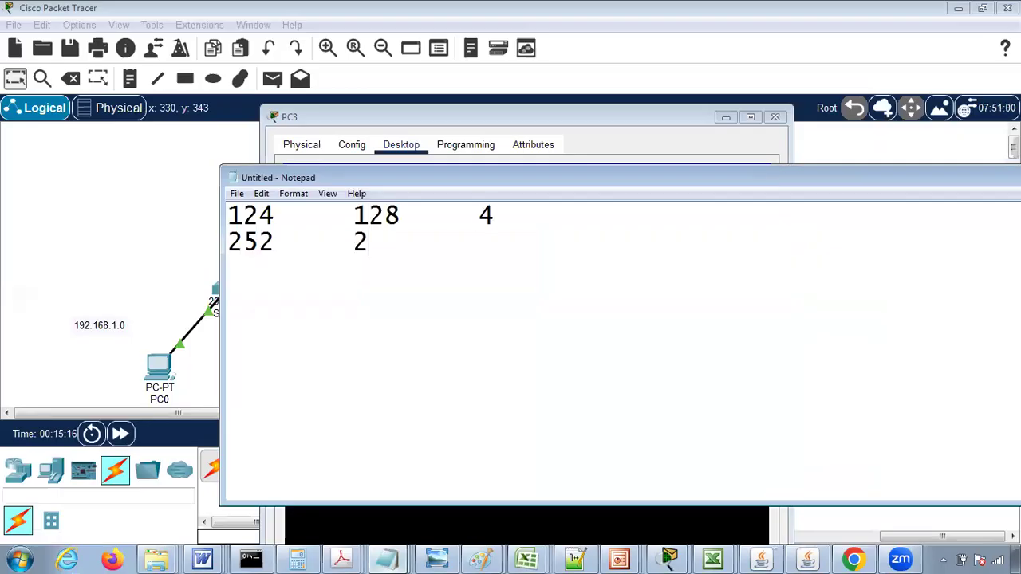
{"action": "type", "text": "55\t3"}
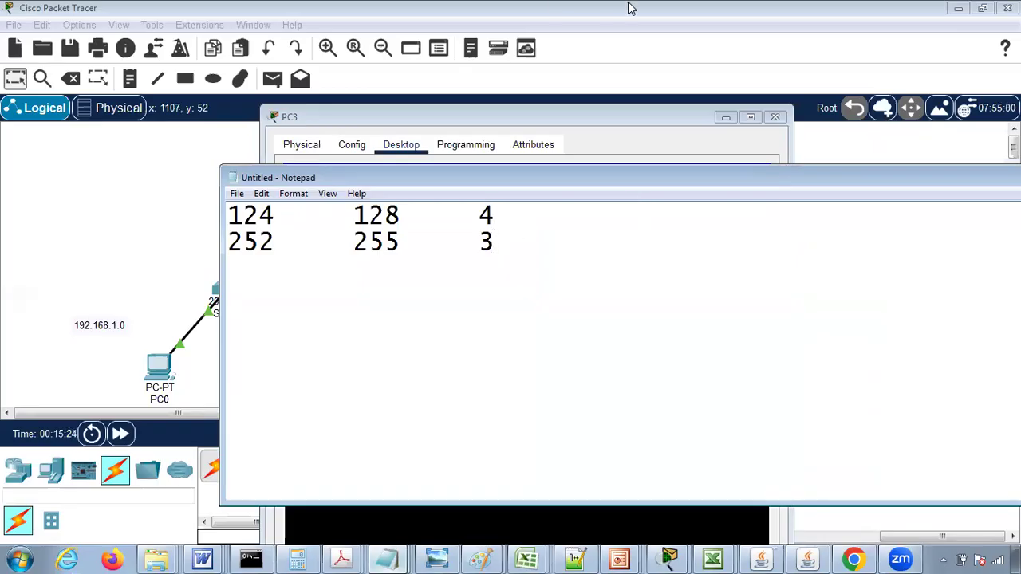
- Cancel closing the unsaved Notepad notes and return to the network topology in Cisco Packet Tracer
{"action": "left_click_drag", "start_coordinate": [892, 179], "coordinate": [650, 236]}
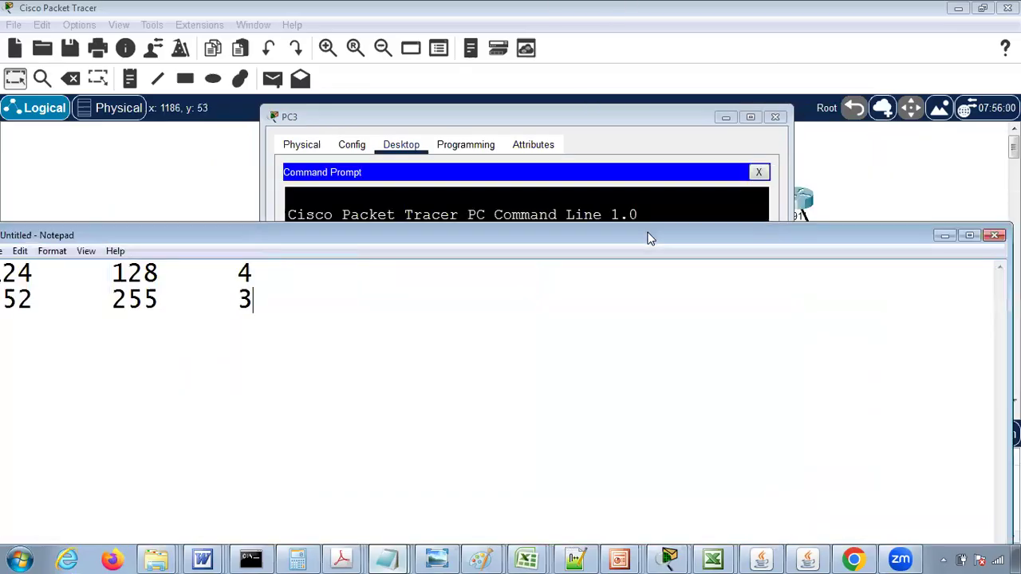
{"action": "left_click", "coordinate": [994, 236]}
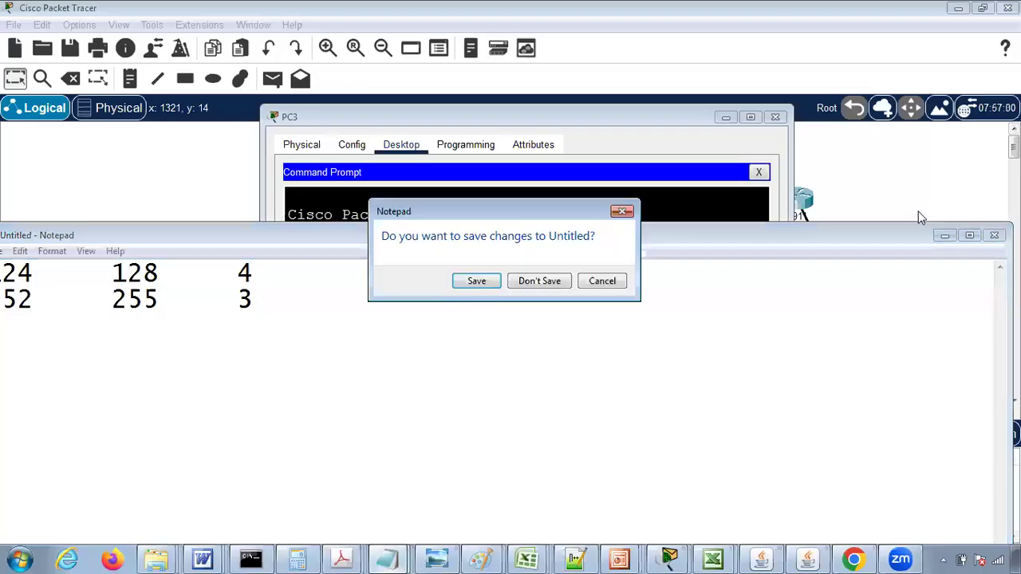
{"action": "left_click", "coordinate": [616, 284]}
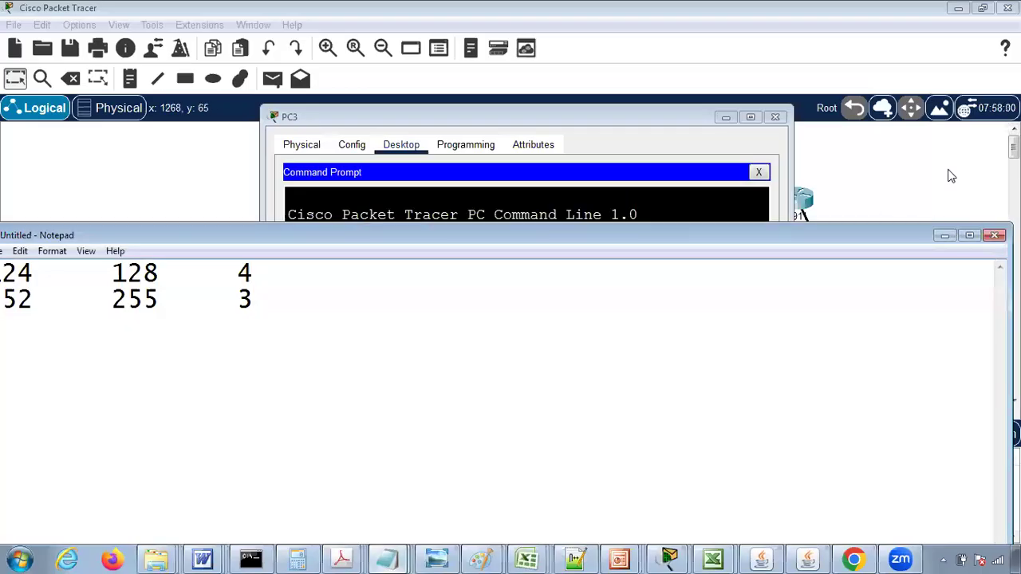
{"action": "left_click", "coordinate": [952, 174]}
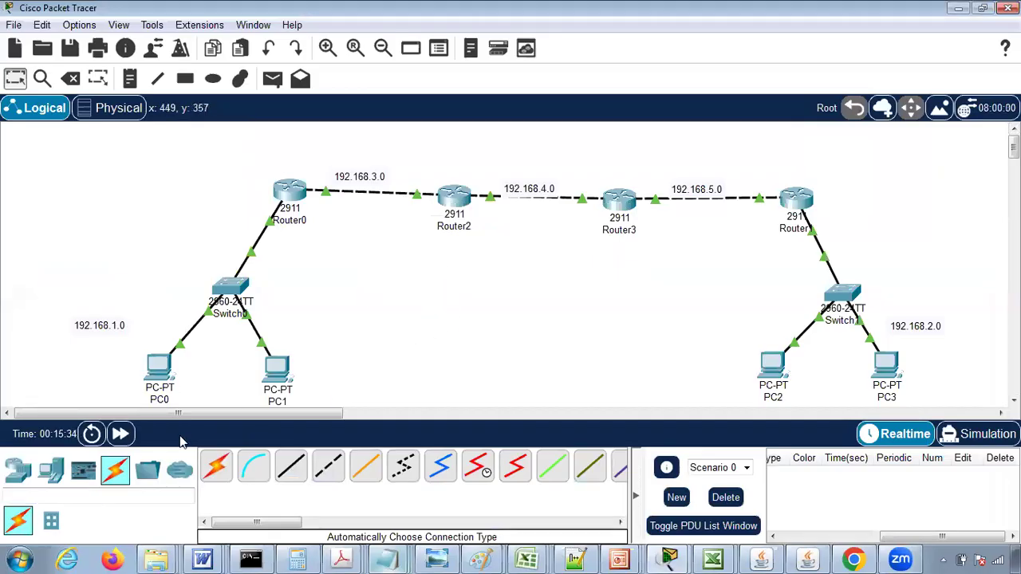
- Place a 2960 switch in the workspace directly below Router2
{"action": "left_click", "coordinate": [51, 469]}
{"action": "left_click", "coordinate": [18, 469]}
{"action": "left_click", "coordinate": [53, 523]}
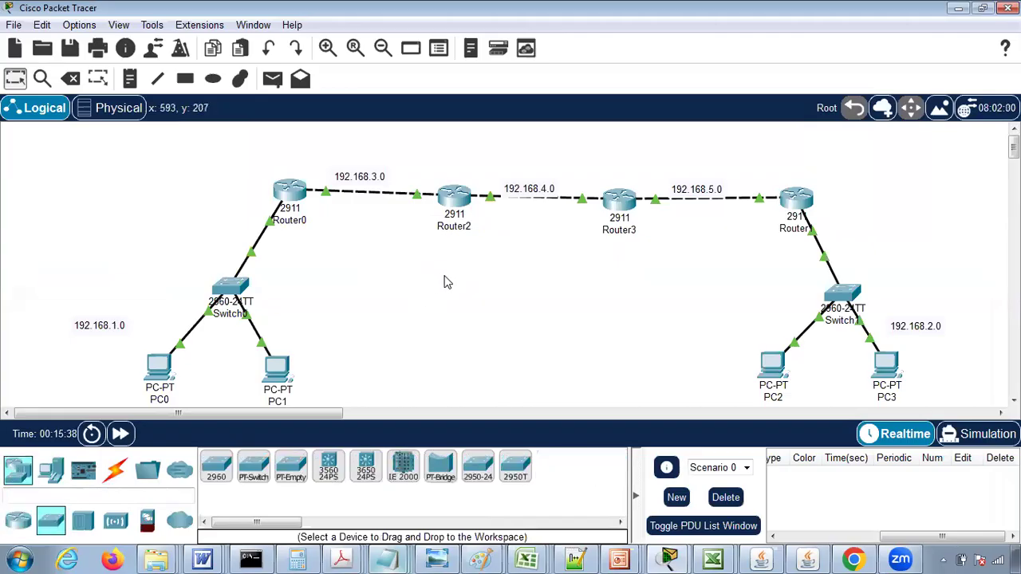
{"action": "left_click", "coordinate": [215, 471]}
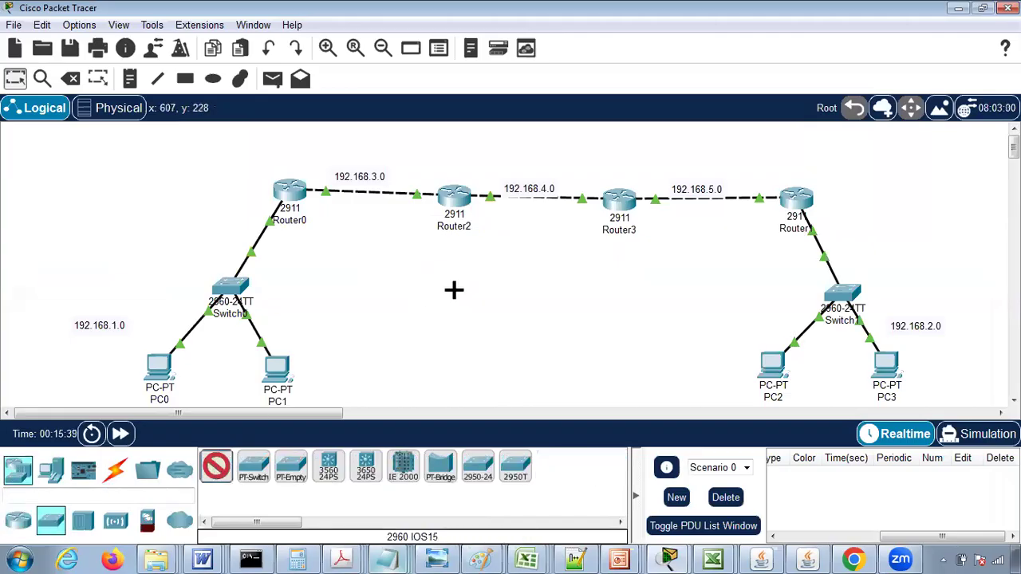
{"action": "left_click", "coordinate": [456, 290]}
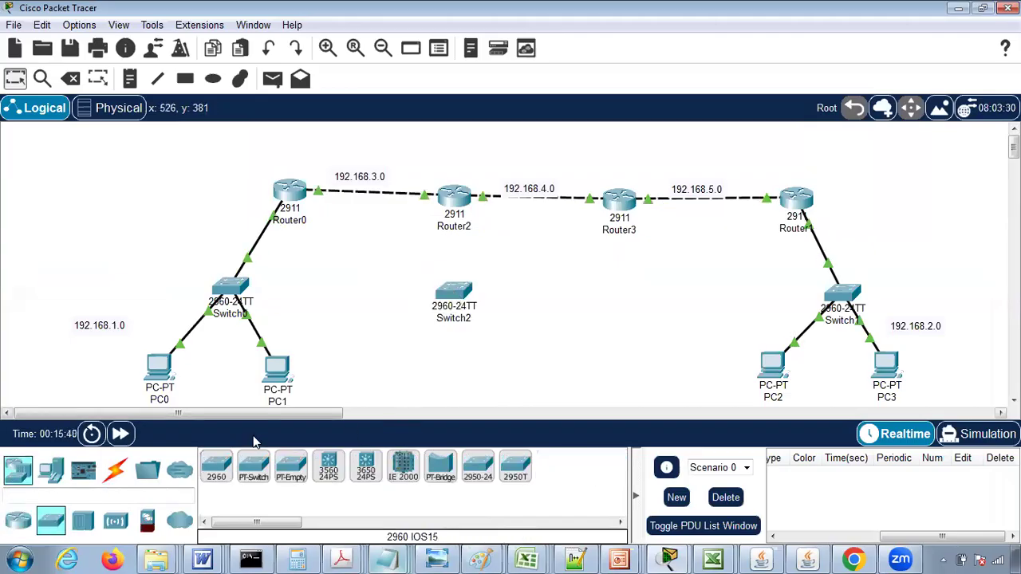
- Add a PC end device directly below the new Switch2
{"action": "left_click", "coordinate": [51, 477]}
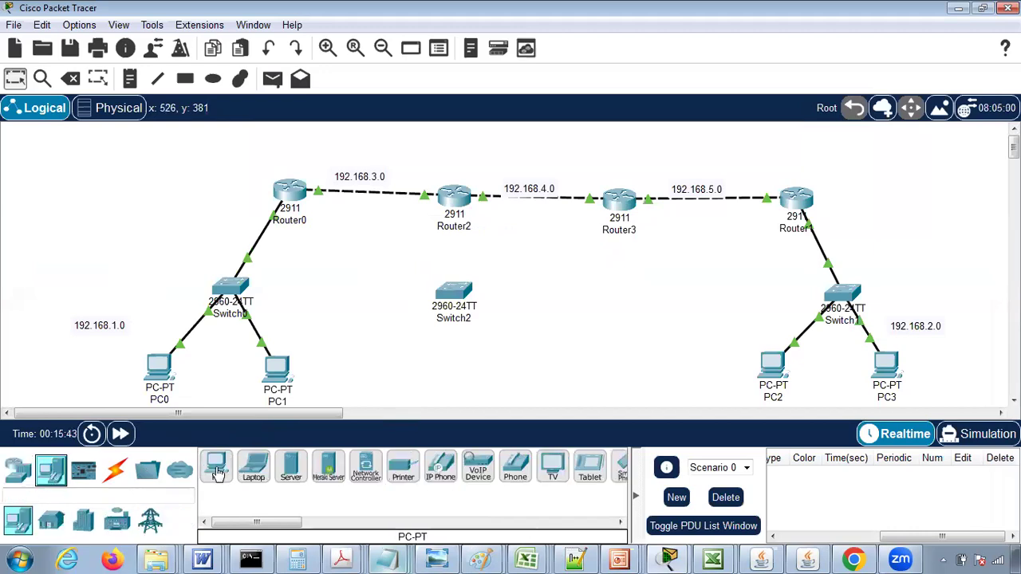
{"action": "left_click", "coordinate": [216, 469]}
{"action": "left_click", "coordinate": [452, 376]}
- Cable the new PC to Switch2 and Switch2 to Router2, using the automatically chosen connection type
{"action": "left_click", "coordinate": [115, 469]}
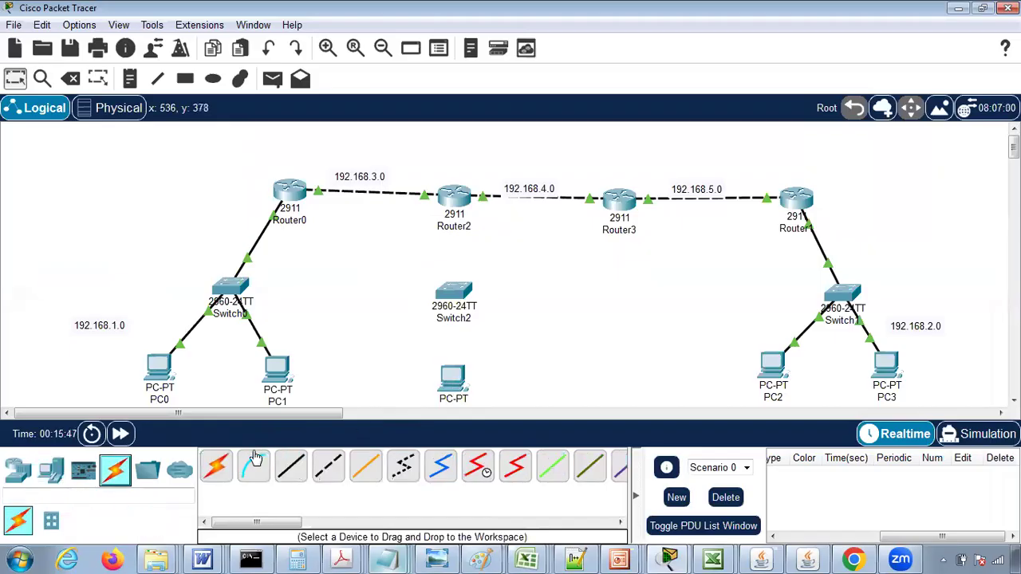
{"action": "left_click", "coordinate": [217, 467]}
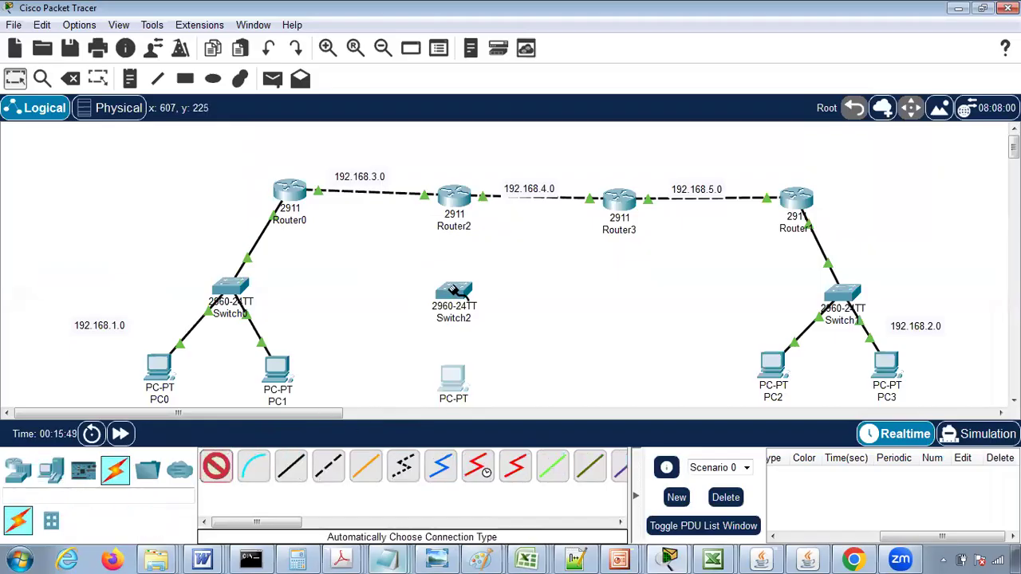
{"action": "left_click", "coordinate": [451, 381]}
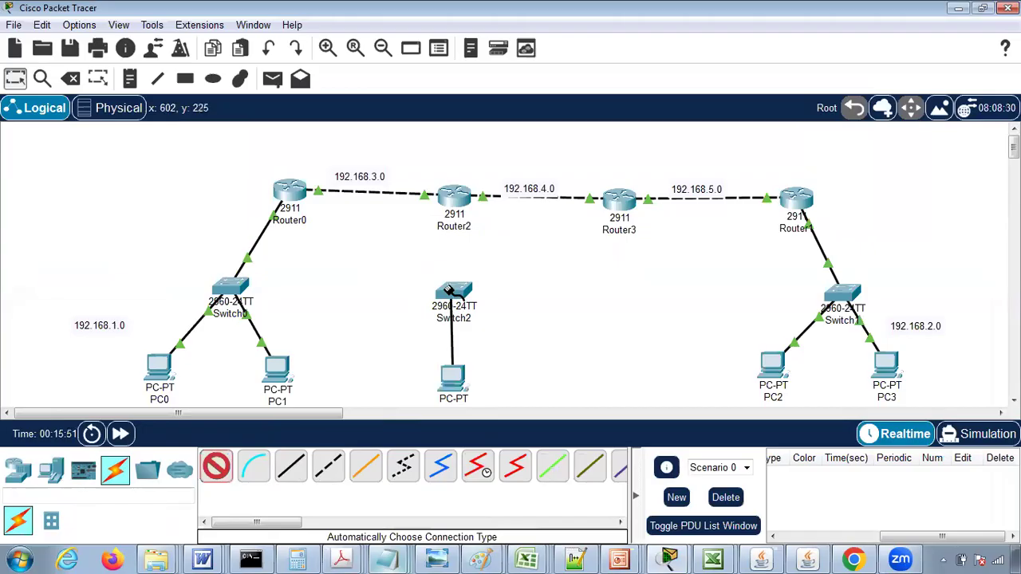
{"action": "left_click", "coordinate": [451, 291]}
{"action": "left_click", "coordinate": [217, 468]}
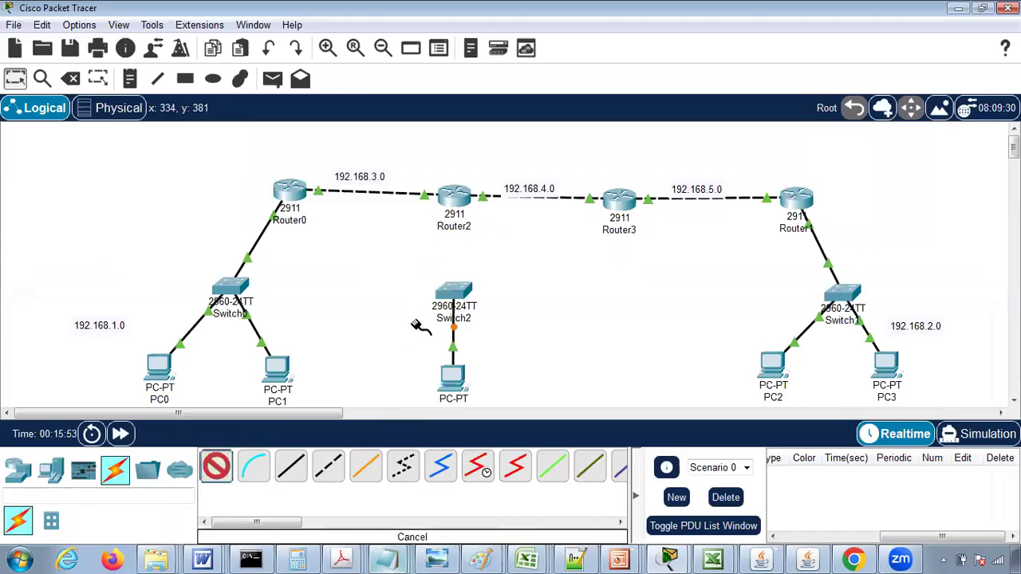
{"action": "left_click", "coordinate": [455, 285]}
{"action": "left_click", "coordinate": [455, 194]}
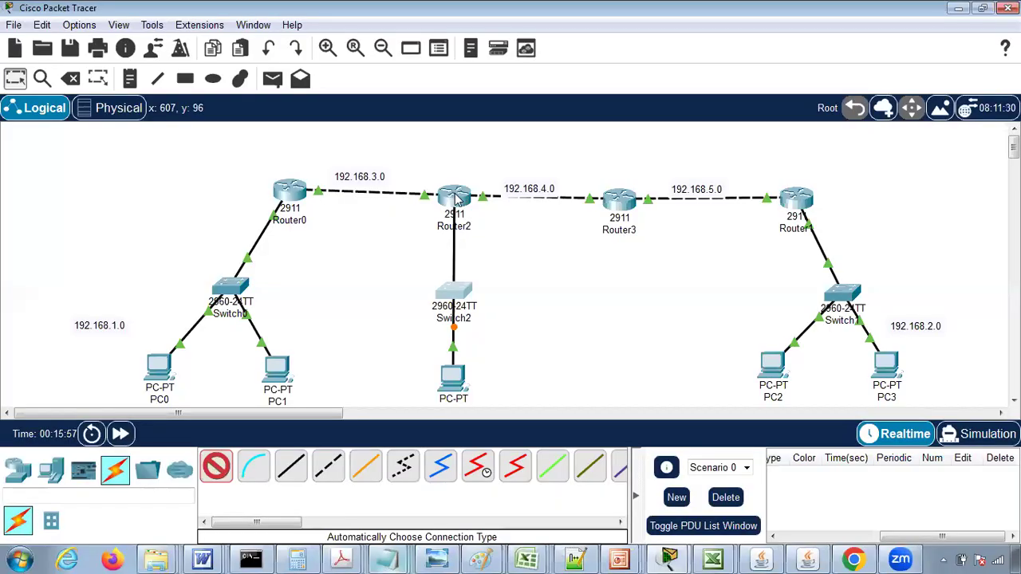
- Label the new LAN with a 192.168.6.0 note beside Switch2 and return to selection mode
{"action": "left_click", "coordinate": [130, 78]}
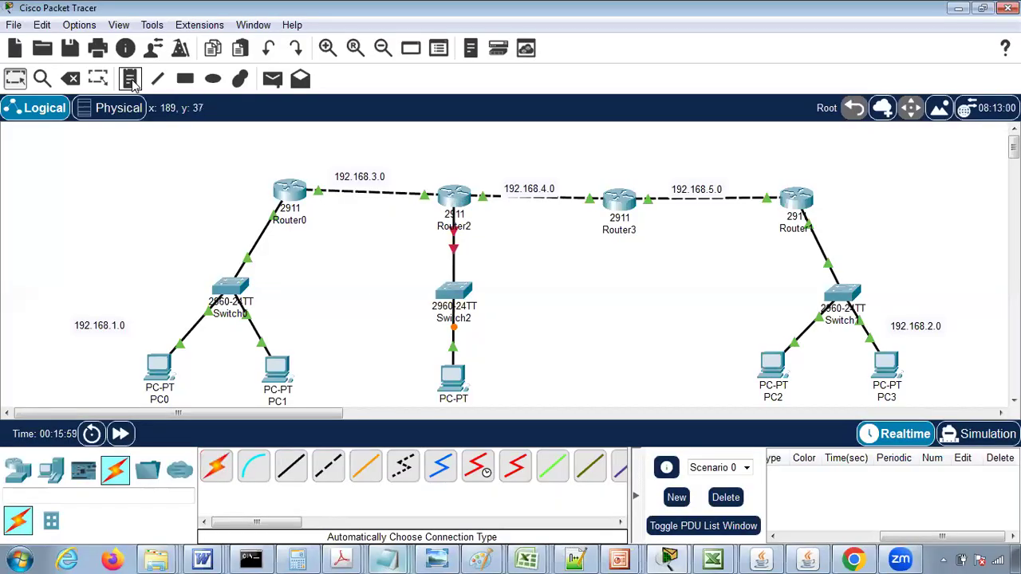
{"action": "left_click", "coordinate": [383, 278]}
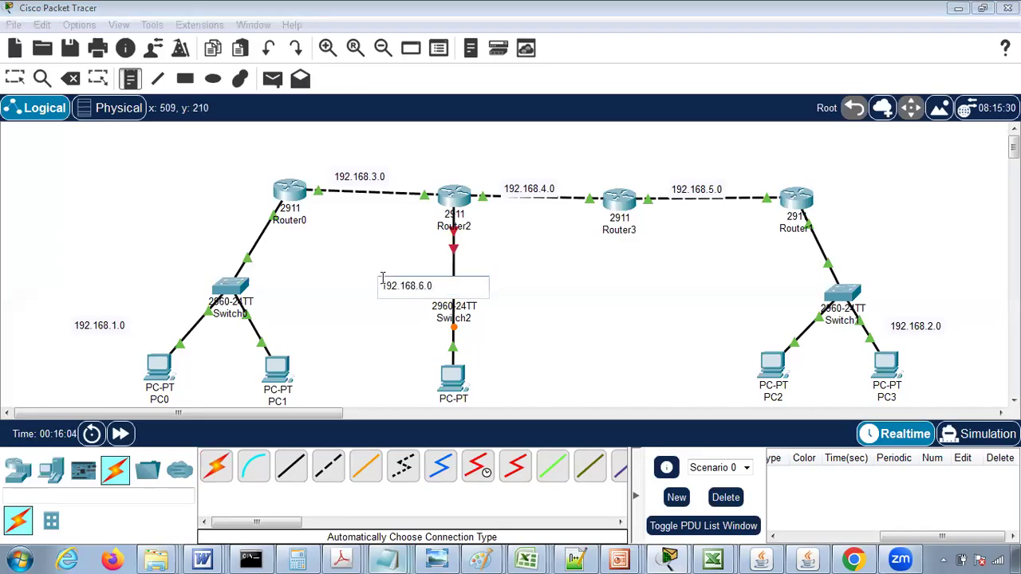
{"action": "left_click", "coordinate": [15, 78]}
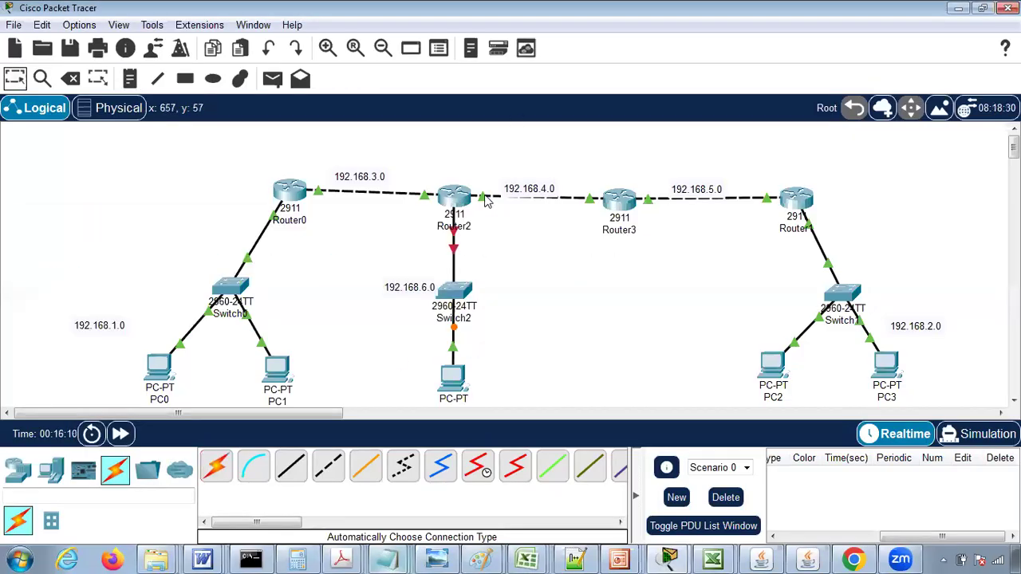
- Turn on Router2's GigabitEthernet0/2 interface and give it the IPv4 address 192.168.6.1 with mask 255.255.255.0
{"action": "mouse_move", "coordinate": [456, 233]}
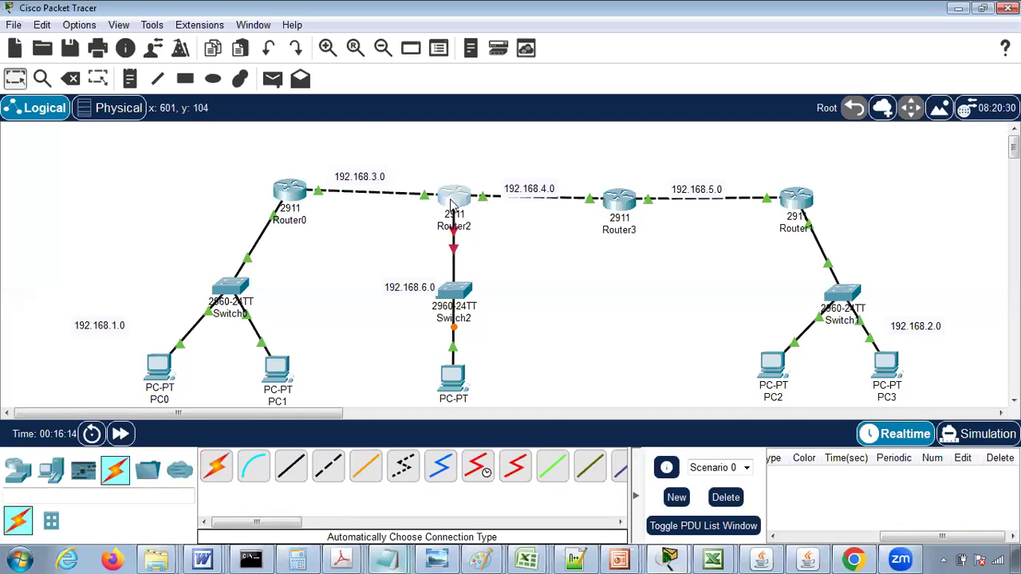
{"action": "left_click", "coordinate": [452, 204]}
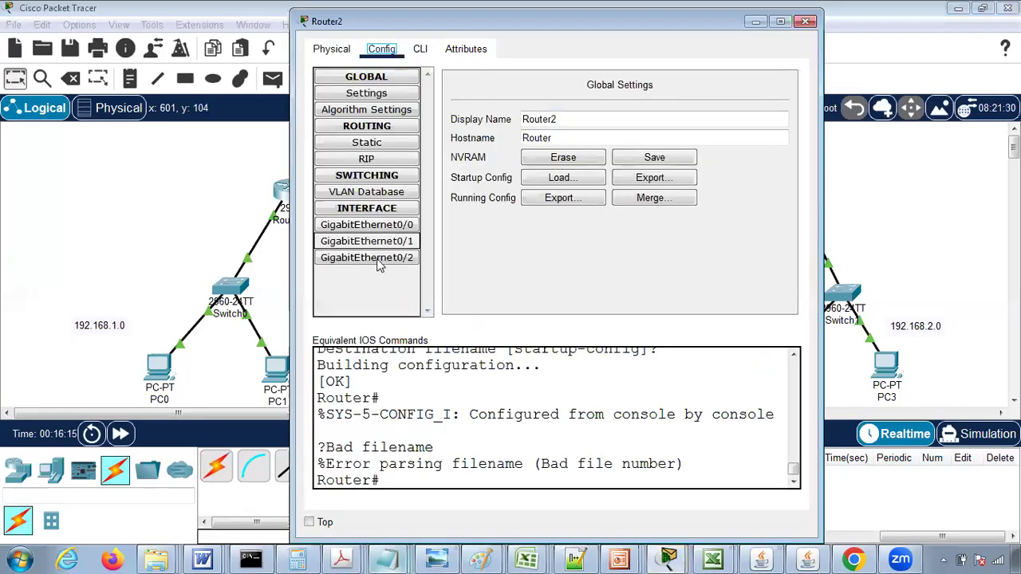
{"action": "left_click", "coordinate": [379, 260]}
{"action": "left_click", "coordinate": [784, 100]}
{"action": "left_click", "coordinate": [654, 180]}
{"action": "type", "text": "192.168.6"}
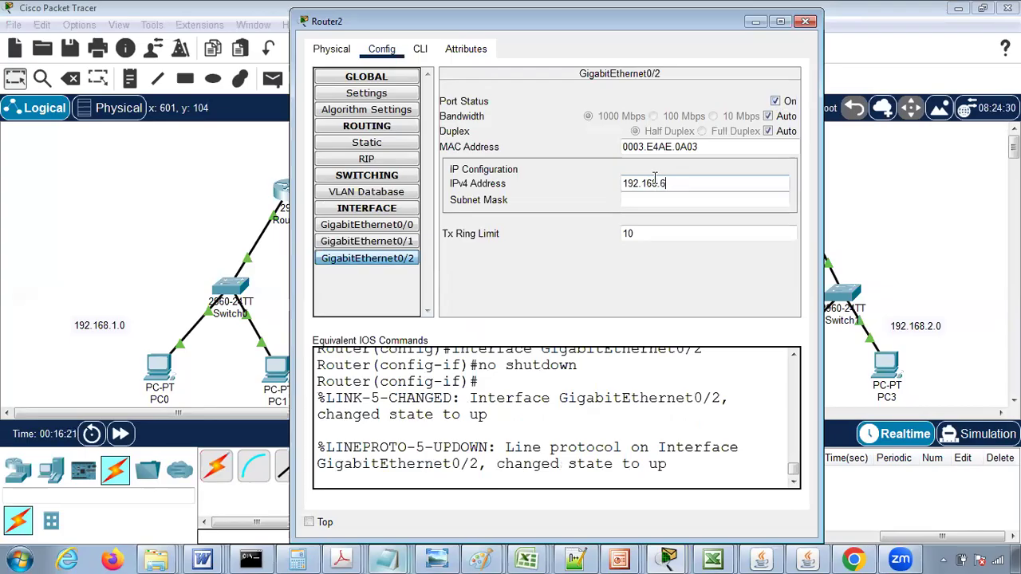
{"action": "type", "text": ".1"}
{"action": "key", "text": "Tab"}
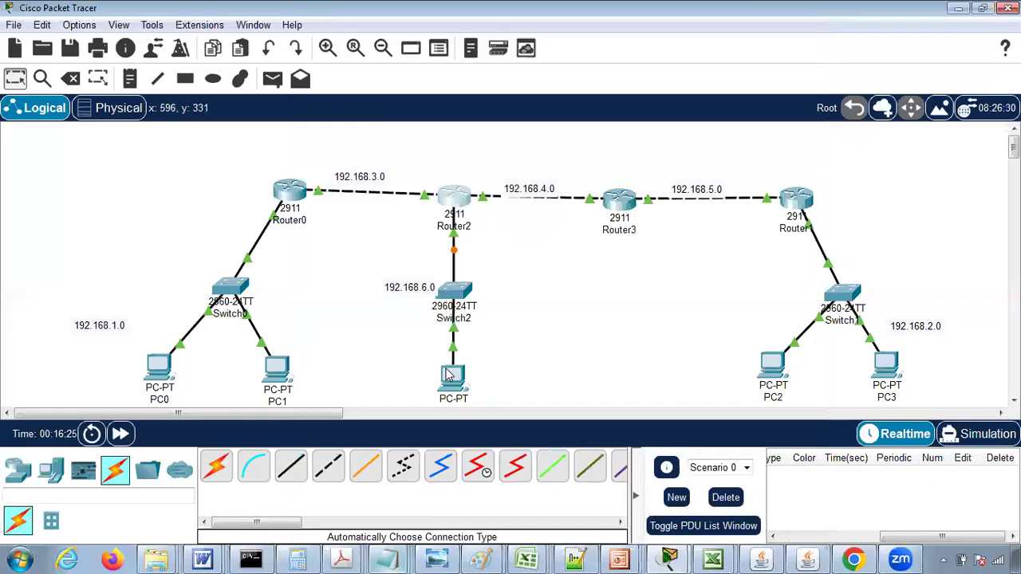
- Configure PC4 with default gateway 192.168.6.1, static IPv4 address 192.168.6.2 and subnet mask 255.255.255.0
{"action": "left_click", "coordinate": [448, 374]}
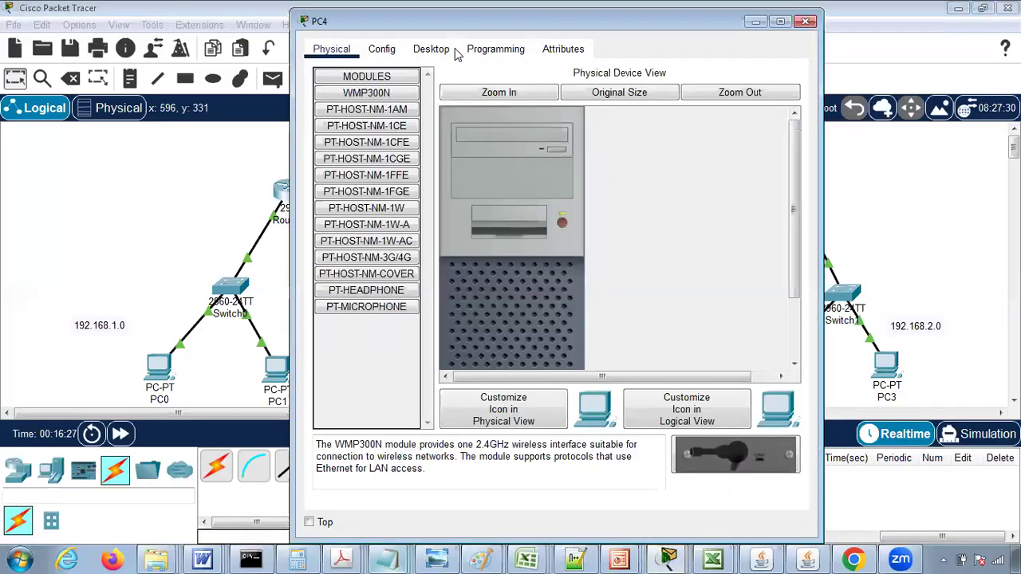
{"action": "left_click", "coordinate": [431, 49]}
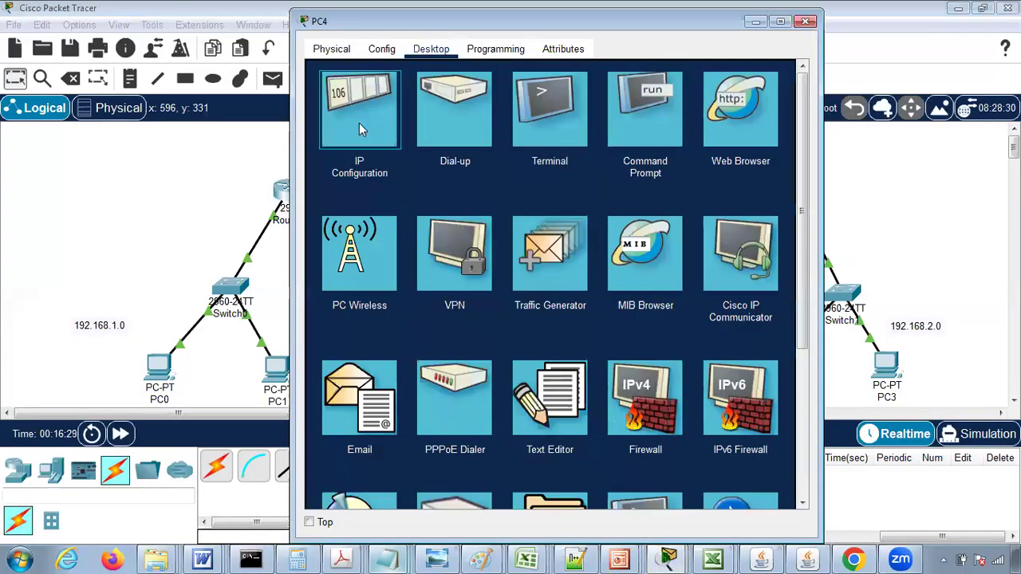
{"action": "left_click", "coordinate": [359, 122]}
{"action": "key", "text": "ctrl+a"}
{"action": "type", "text": "192"}
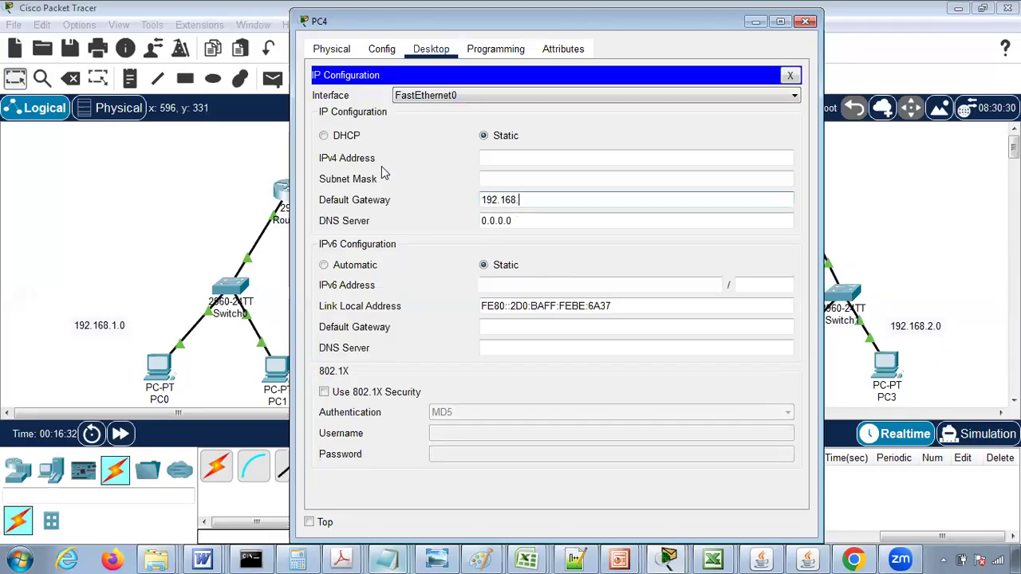
{"action": "left_click", "coordinate": [511, 153]}
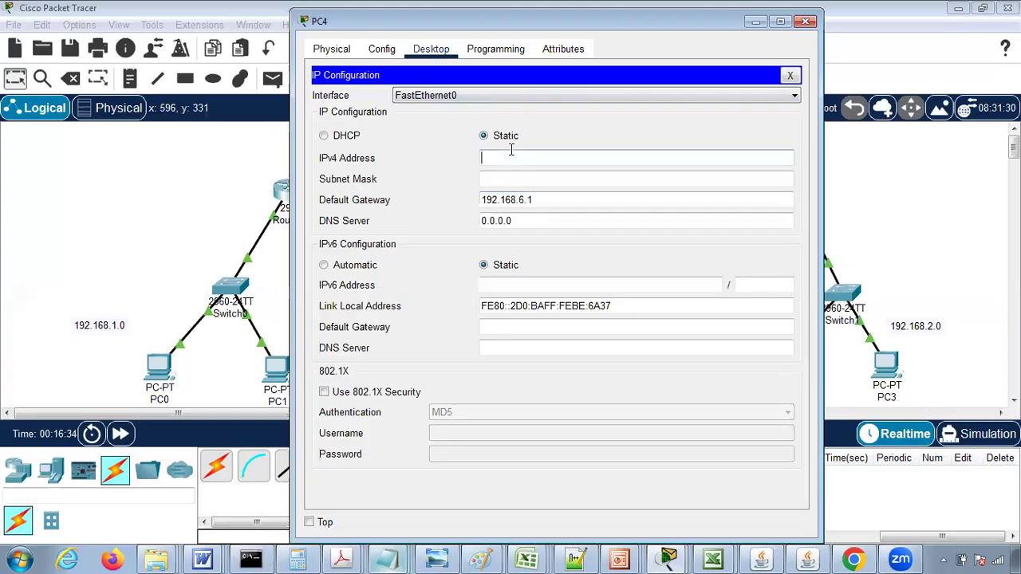
{"action": "type", "text": "192.168.6.2"}
{"action": "key", "text": "Tab"}
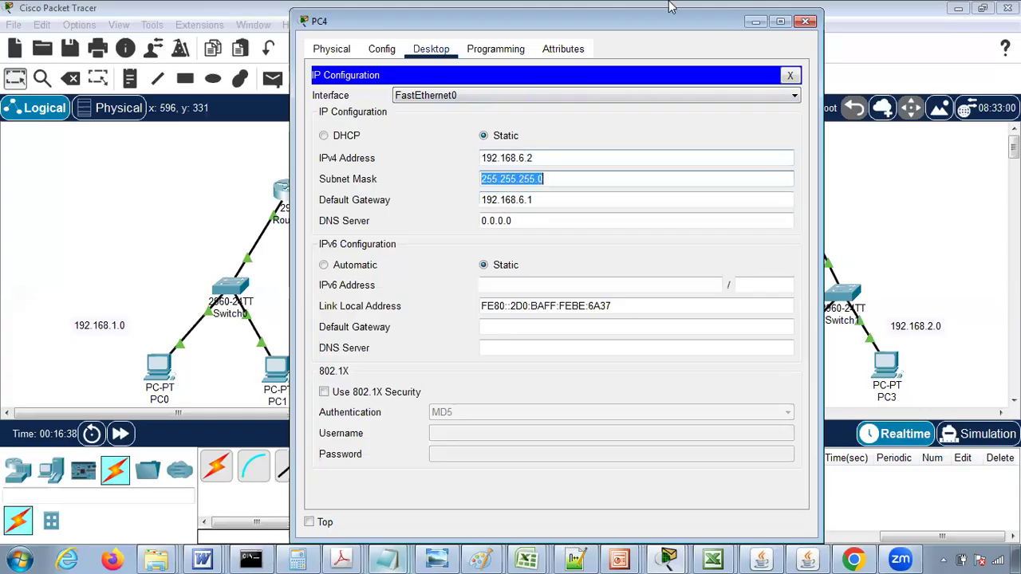
{"action": "left_click", "coordinate": [806, 21]}
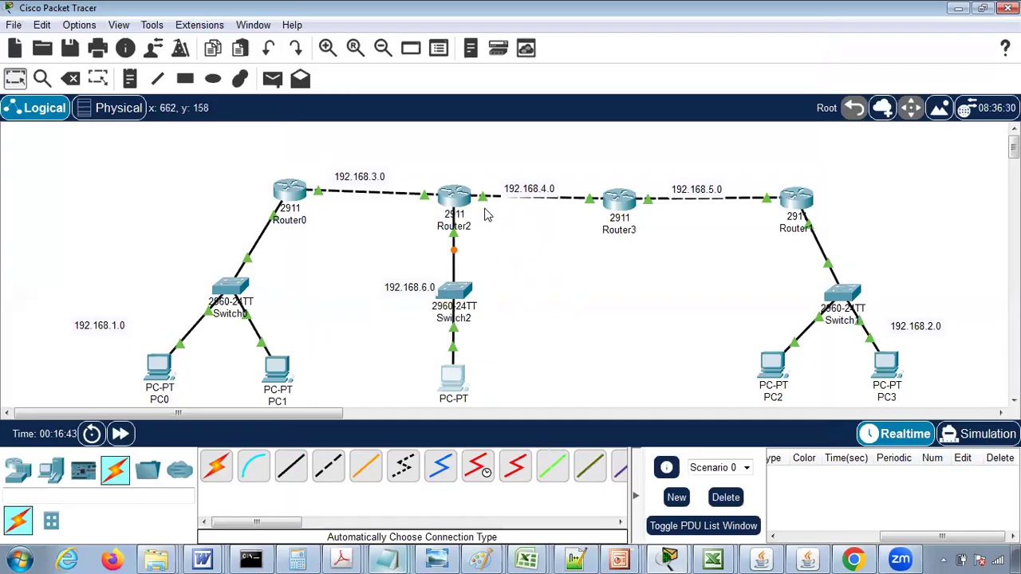
- Add the network 192.168.6.0 to Router2's RIP routing
{"action": "left_click", "coordinate": [455, 196]}
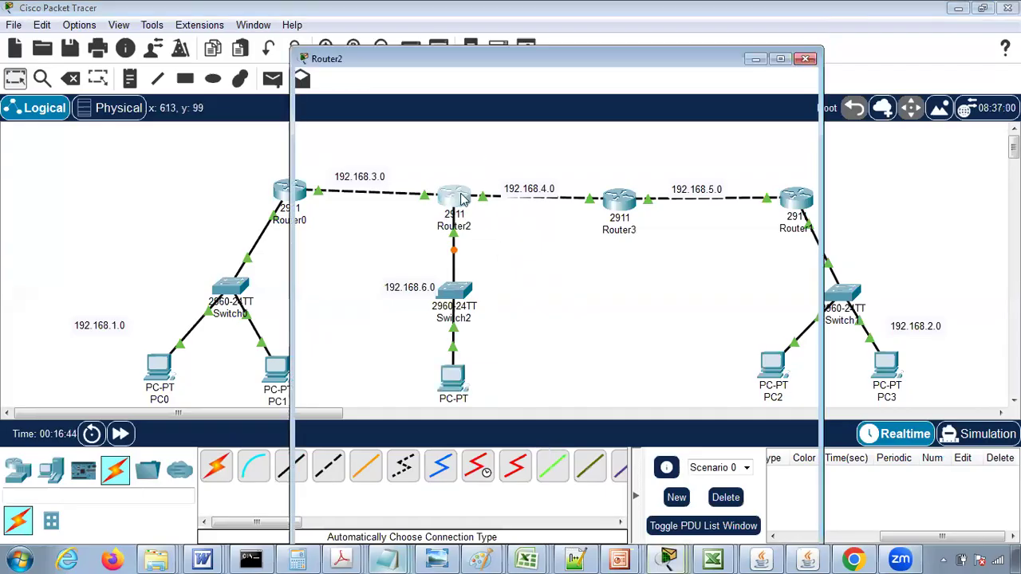
{"action": "left_click_drag", "start_coordinate": [477, 21], "coordinate": [697, 132]}
{"action": "left_click", "coordinate": [600, 269]}
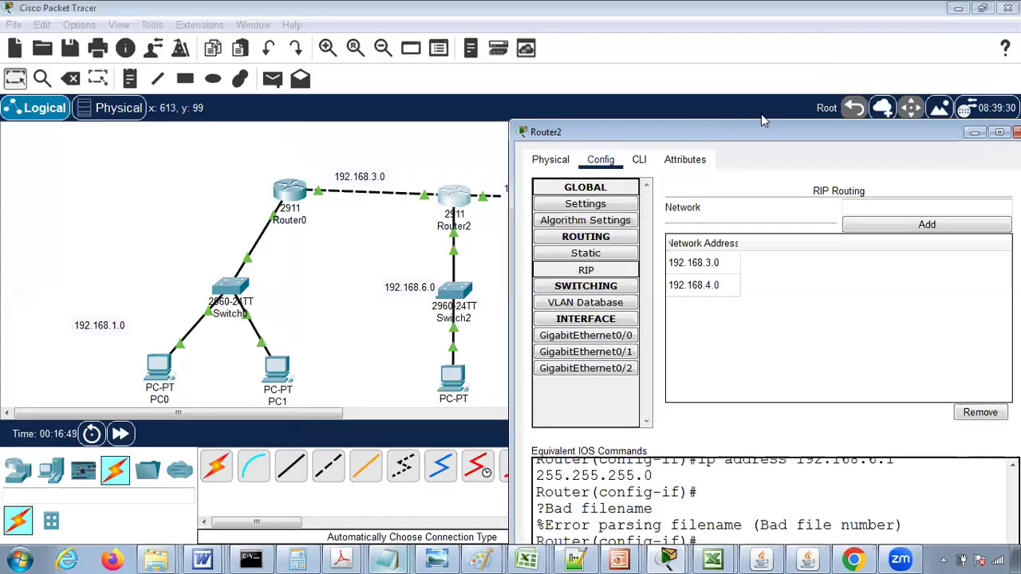
{"action": "left_click_drag", "start_coordinate": [747, 132], "coordinate": [523, 67]}
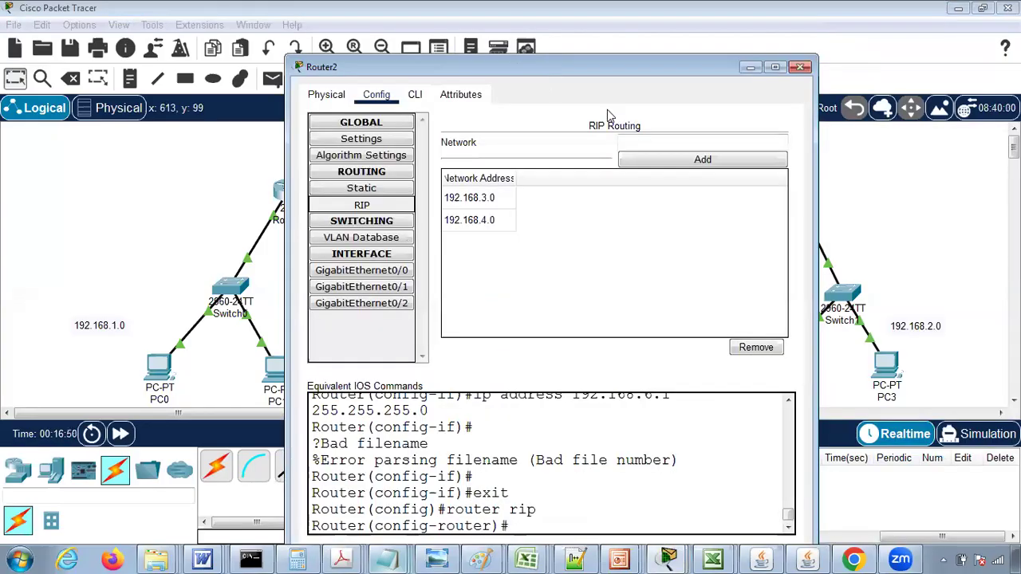
{"action": "left_click", "coordinate": [642, 143]}
{"action": "type", "text": "192.16"}
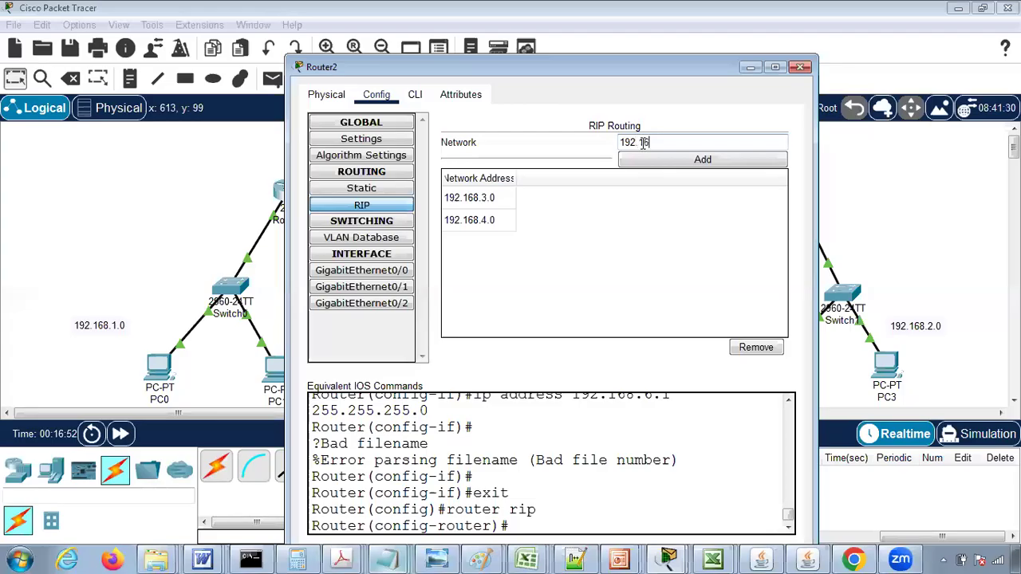
{"action": "left_click", "coordinate": [661, 161]}
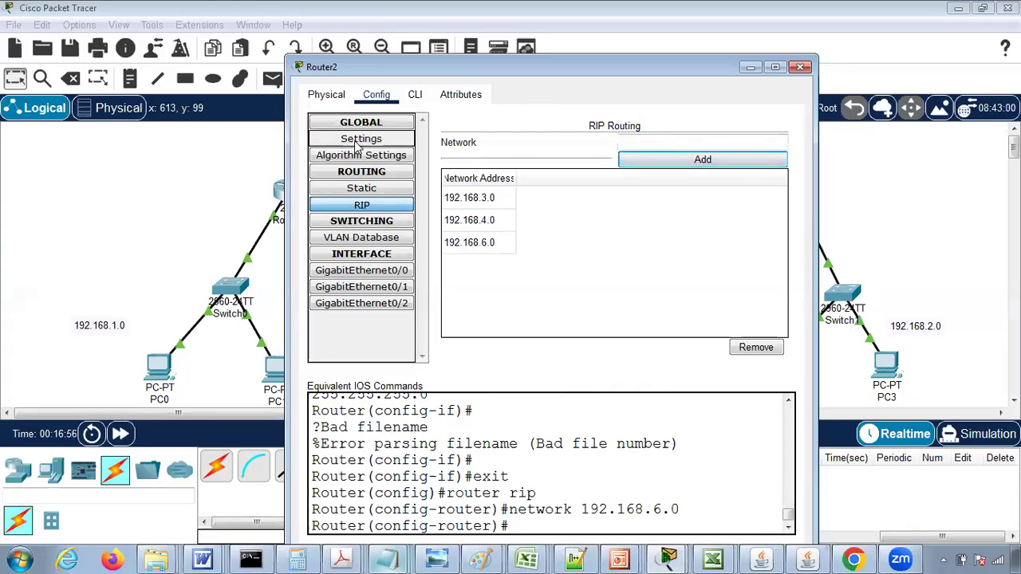
- Save Router2's running configuration to NVRAM and close its configuration window
{"action": "left_click", "coordinate": [358, 142]}
{"action": "left_click", "coordinate": [637, 201]}
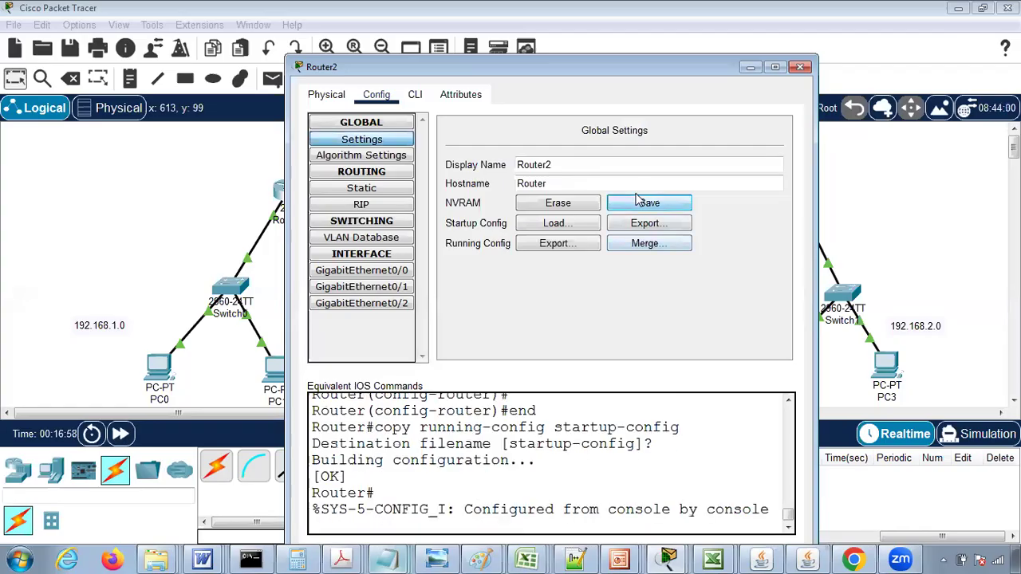
{"action": "left_click", "coordinate": [800, 67]}
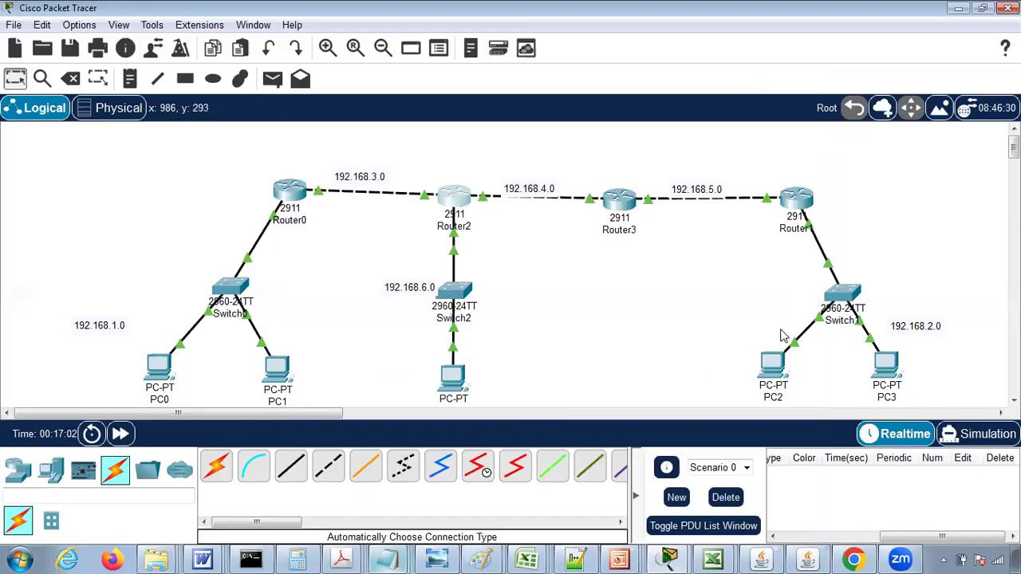
- Ping 192.168.6.1 from PC3's command prompt, compare the replies with the router path, and close the PC3 window
{"action": "left_click", "coordinate": [895, 368]}
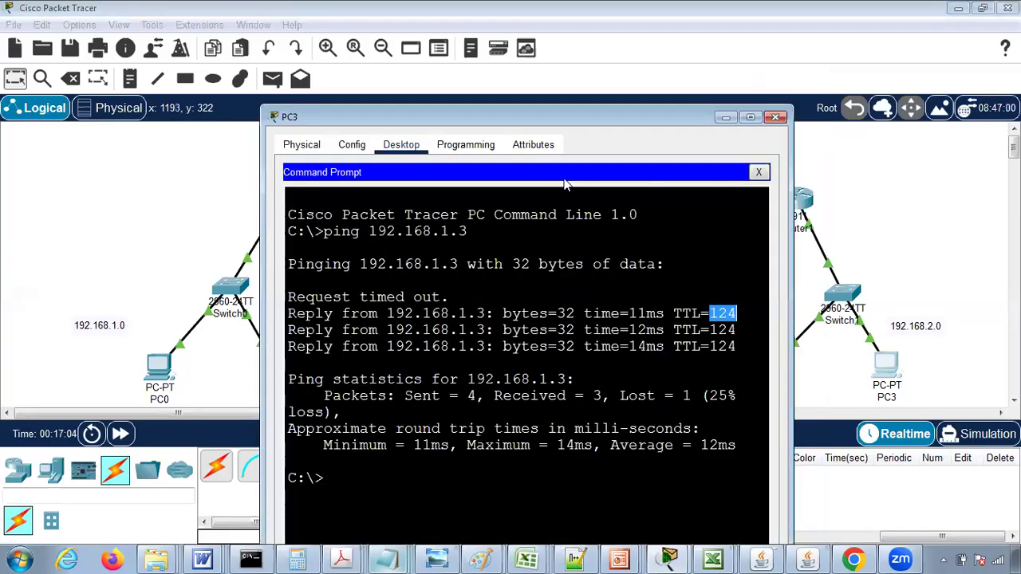
{"action": "left_click_drag", "start_coordinate": [680, 15], "coordinate": [692, 18]}
{"action": "type", "text": "p"}
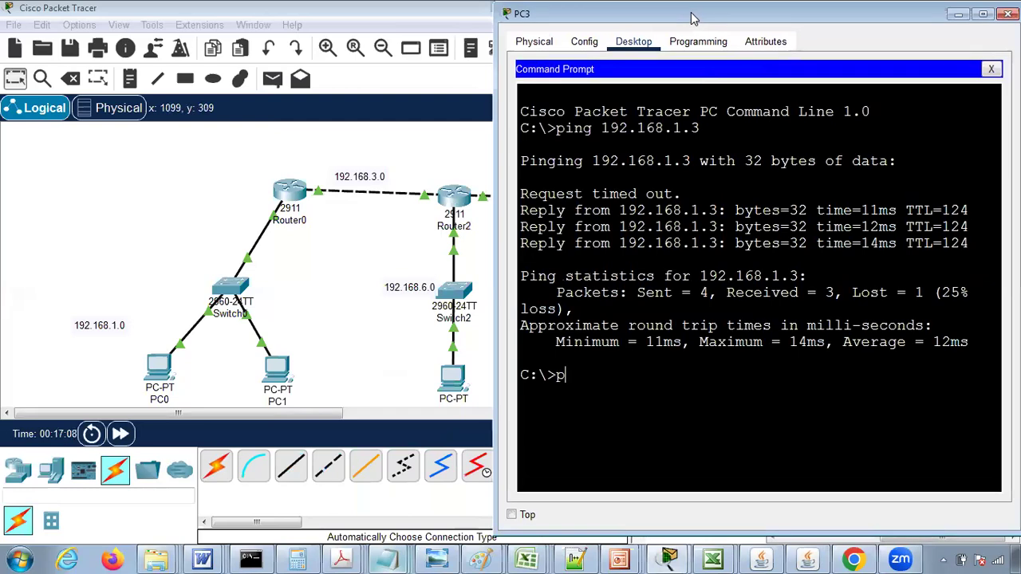
{"action": "type", "text": "ing 192.168.6.1"}
{"action": "key", "text": "Return"}
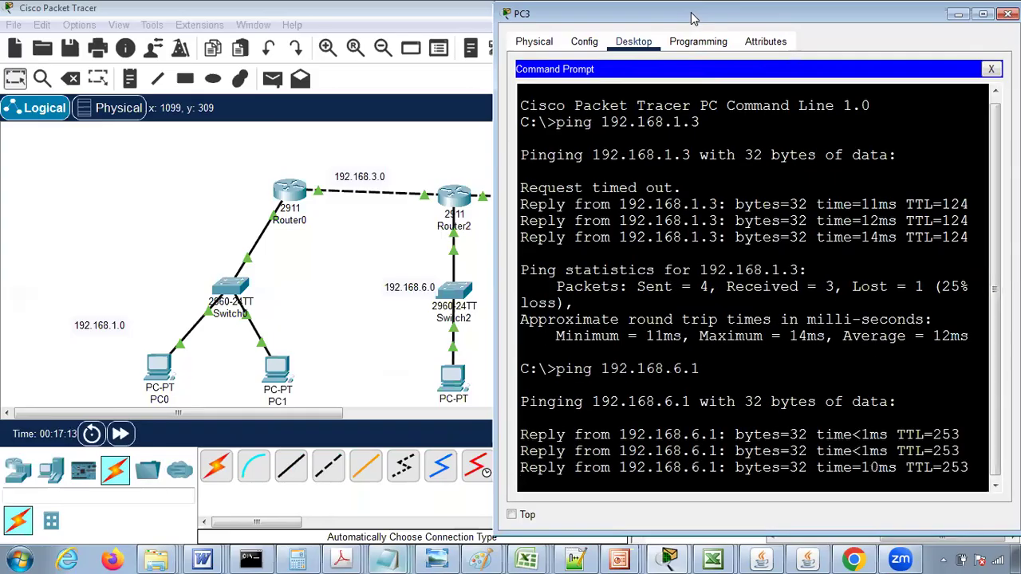
{"action": "left_click_drag", "start_coordinate": [716, 28], "coordinate": [242, 7]}
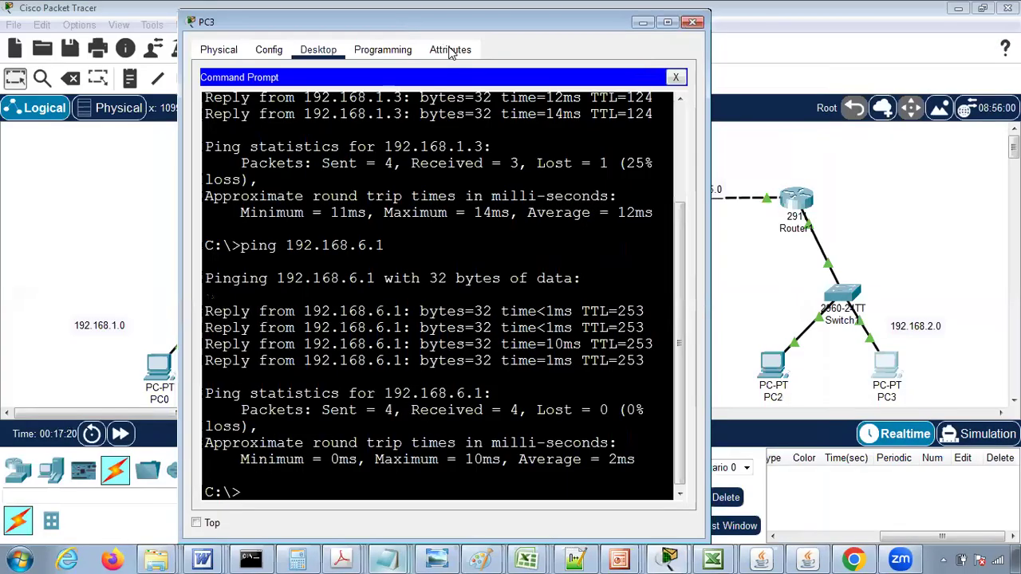
{"action": "left_click_drag", "start_coordinate": [407, 18], "coordinate": [461, 50]}
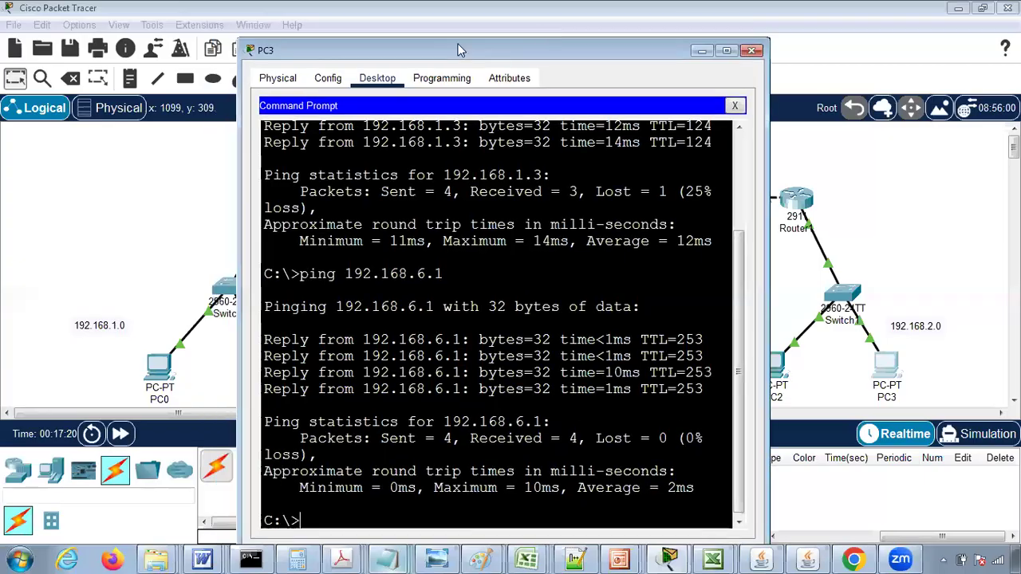
{"action": "left_click", "coordinate": [753, 51]}
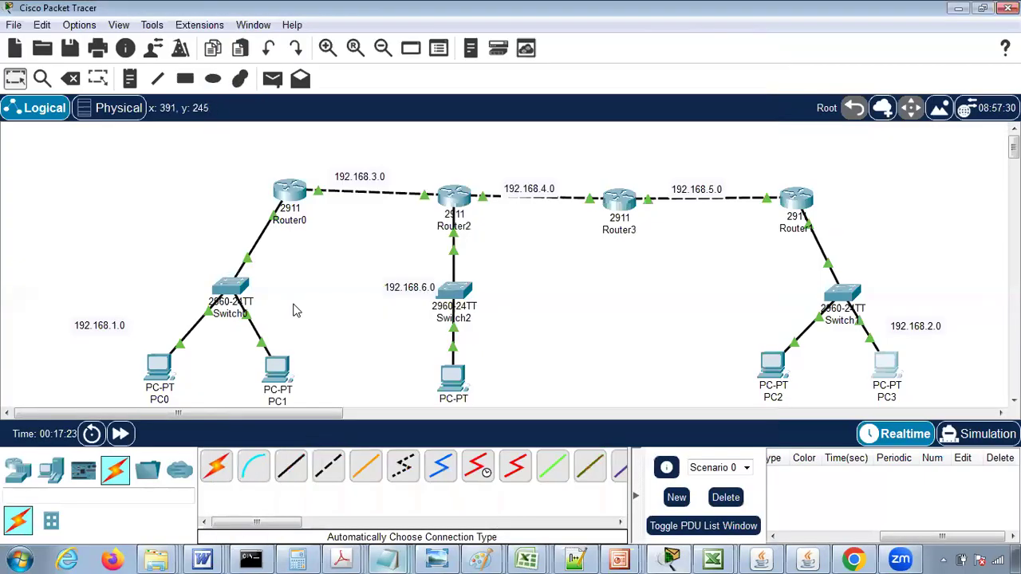
- Ping 192.168.6.1 from PC1's command prompt and compare the replies with the router path in the topology
{"action": "left_click", "coordinate": [275, 375]}
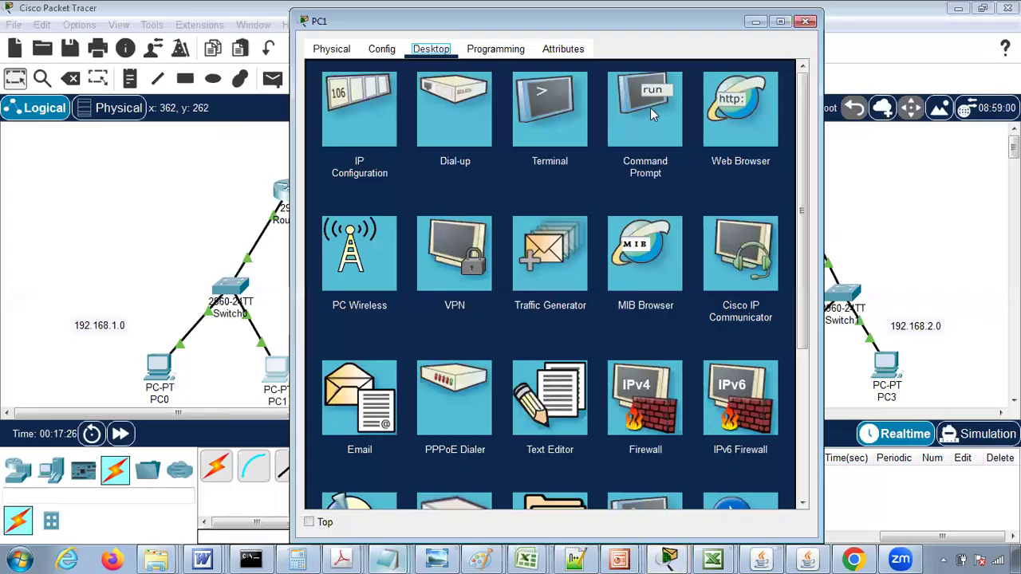
{"action": "left_click", "coordinate": [662, 96]}
{"action": "left_click_drag", "start_coordinate": [471, 29], "coordinate": [719, 83]}
{"action": "type", "text": "ping 192.168."}
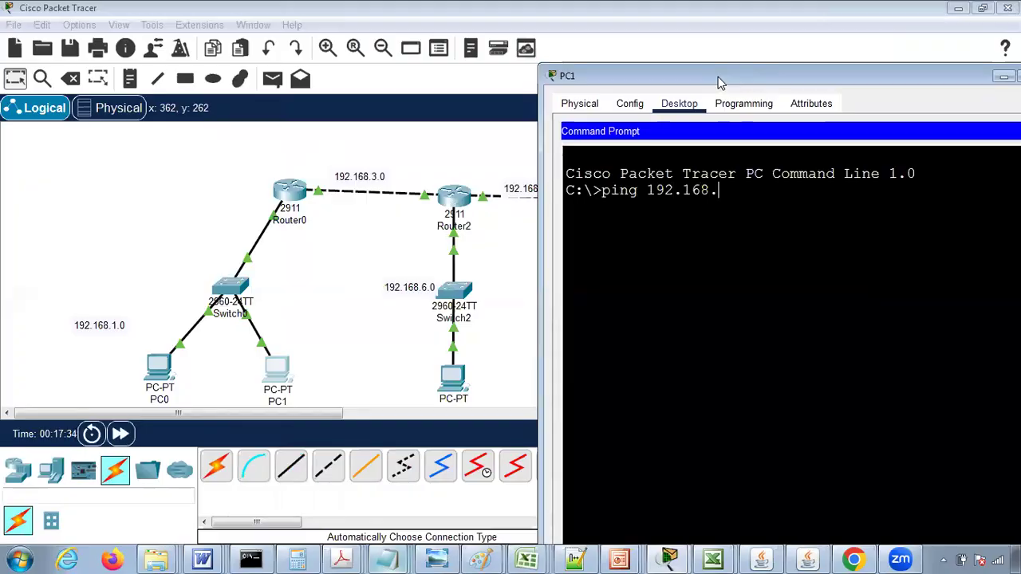
{"action": "type", "text": "6.1"}
{"action": "key", "text": "Return"}
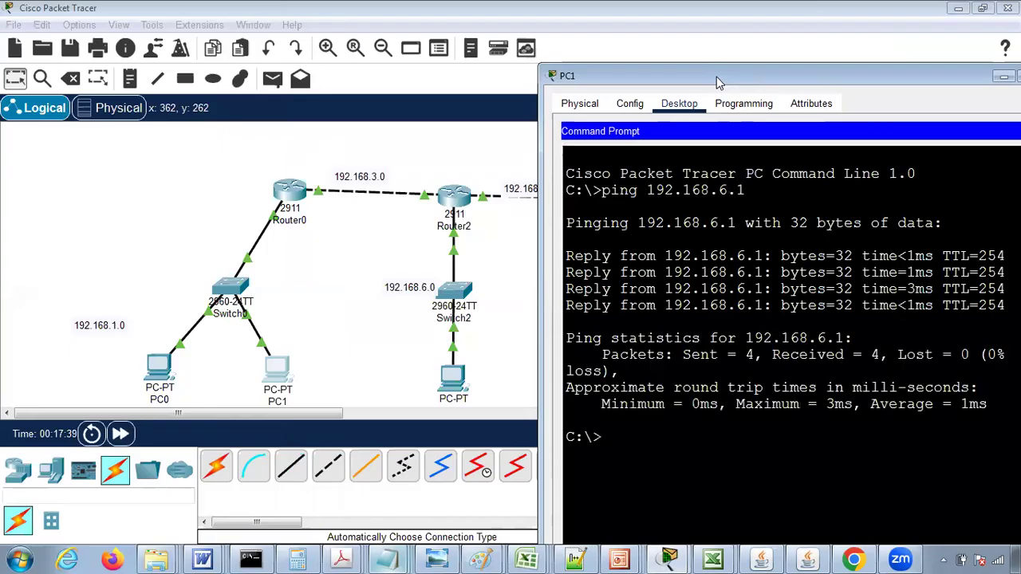
{"action": "left_click_drag", "start_coordinate": [498, 109], "coordinate": [397, 94]}
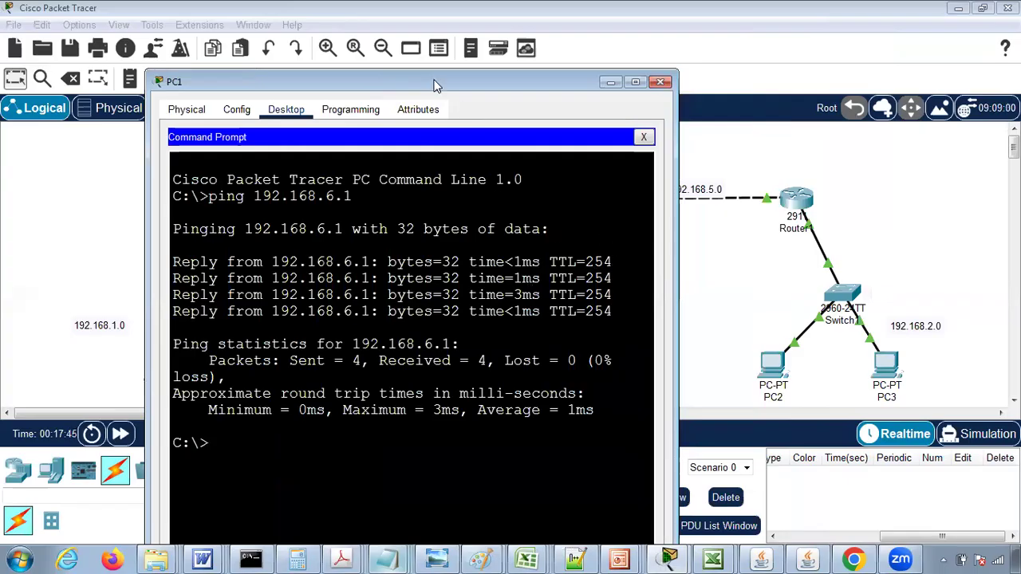
{"action": "left_click_drag", "start_coordinate": [365, 325], "coordinate": [367, 241]}
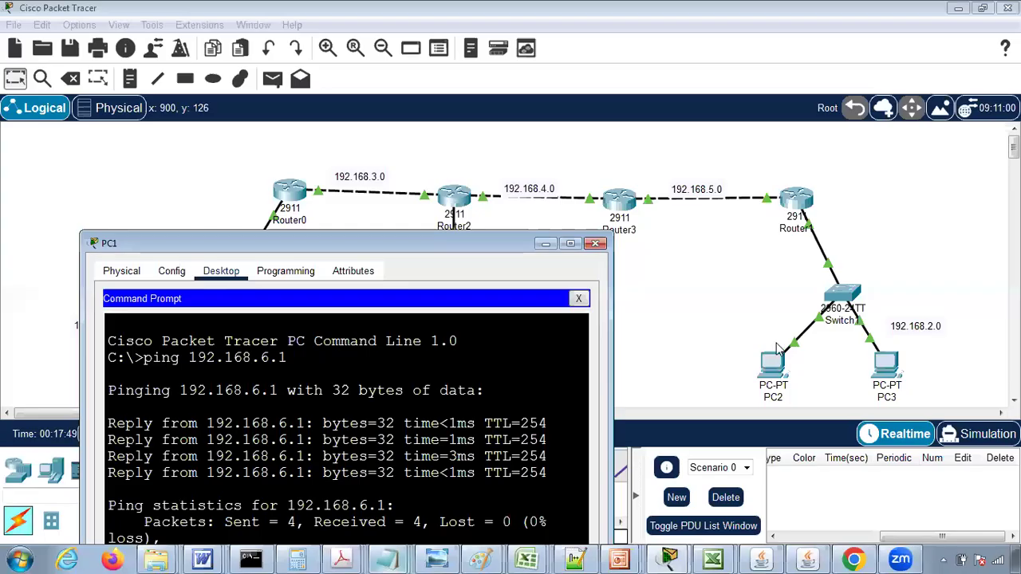
- Switch to the Notepad TTL notes and change the 252 row's initial TTL to 256 and its hop count to 4
{"action": "mouse_move", "coordinate": [384, 558]}
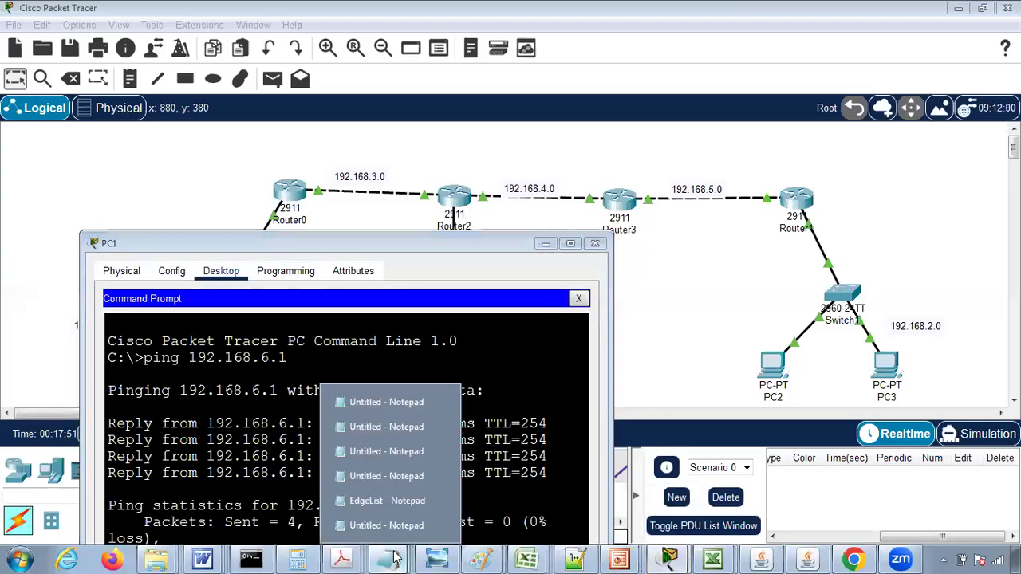
{"action": "left_click", "coordinate": [374, 525]}
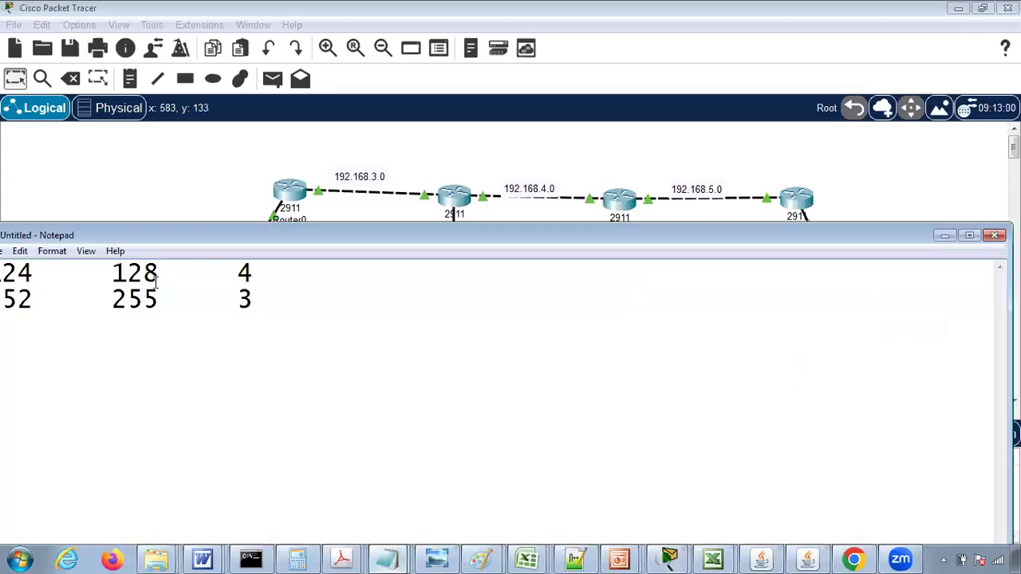
{"action": "type", "text": "6"}
{"action": "left_click_drag", "start_coordinate": [178, 232], "coordinate": [524, 260]}
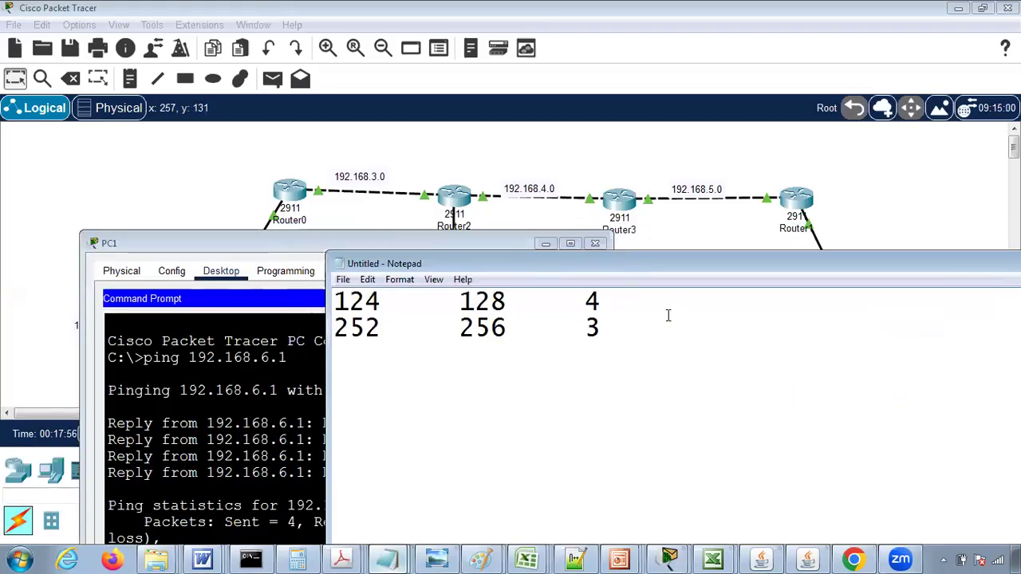
{"action": "key", "text": "BackSpace"}
{"action": "type", "text": "4"}
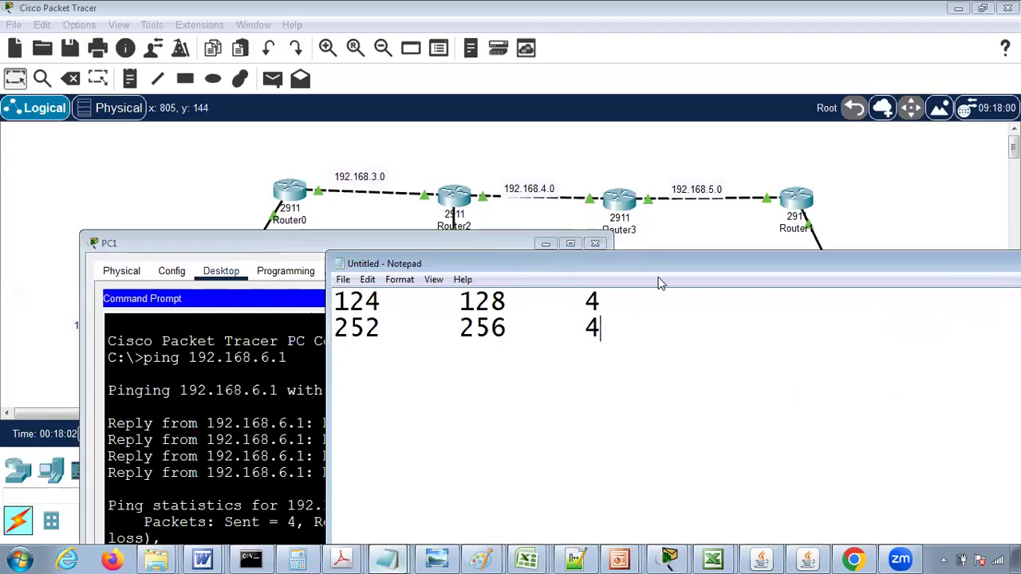
{"action": "left_click_drag", "start_coordinate": [675, 269], "coordinate": [311, 322]}
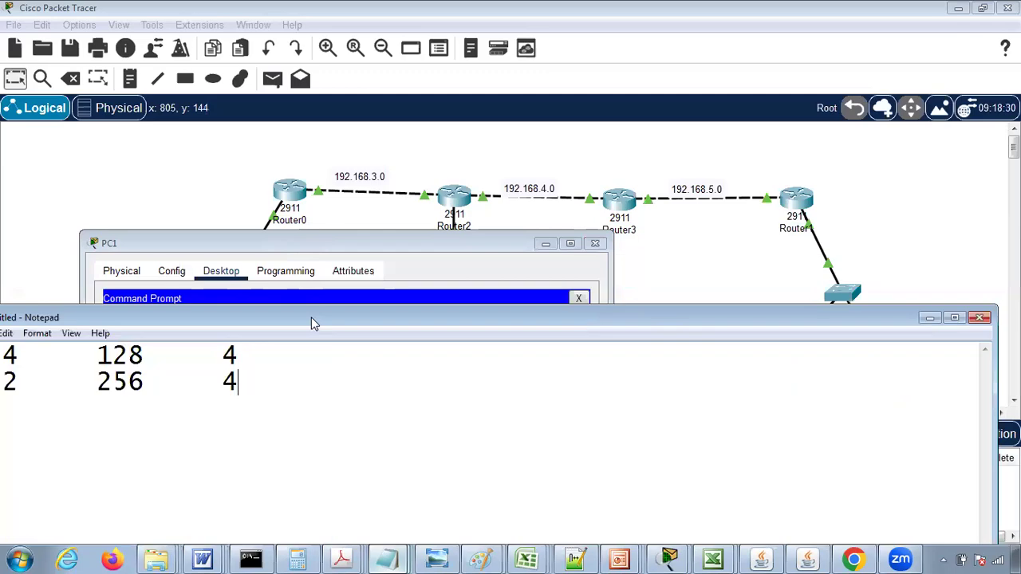
{"action": "left_click", "coordinate": [927, 318]}
- Compare PC1's ping replies with the routers between PC1 and the 192.168.6.0 network, and close the PC1 window
{"action": "left_click_drag", "start_coordinate": [271, 253], "coordinate": [682, 112]}
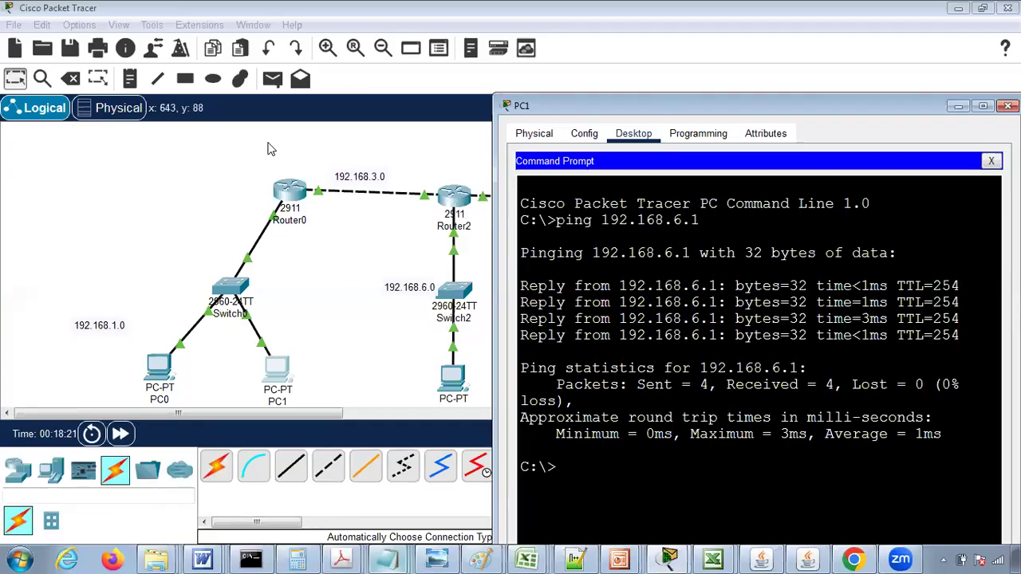
{"action": "left_click_drag", "start_coordinate": [268, 149], "coordinate": [269, 148]}
{"action": "left_click", "coordinate": [609, 148]}
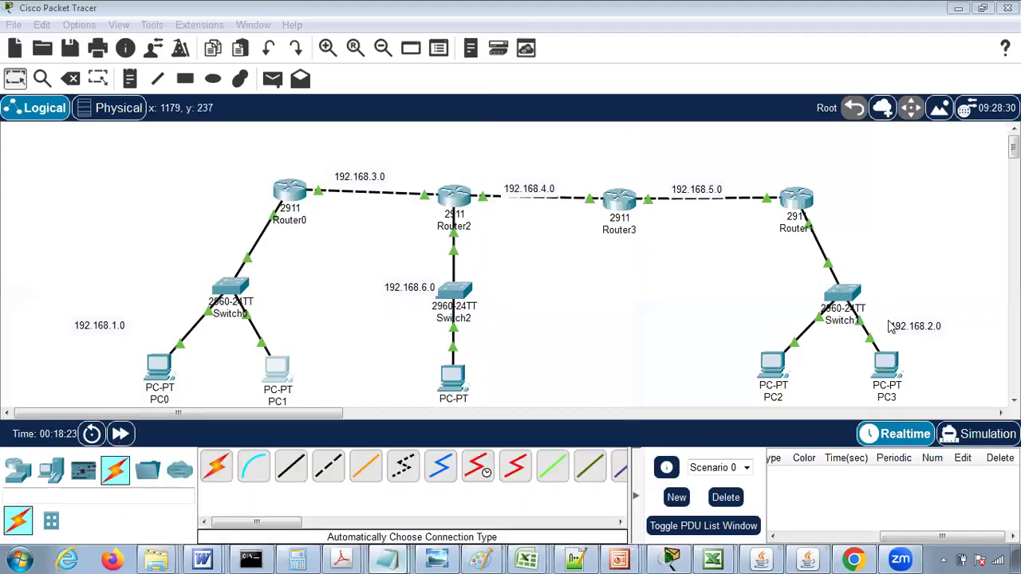
- Reopen PC3's command prompt and review its replies from 192.168.6.1 against the router path
{"action": "left_click", "coordinate": [881, 371]}
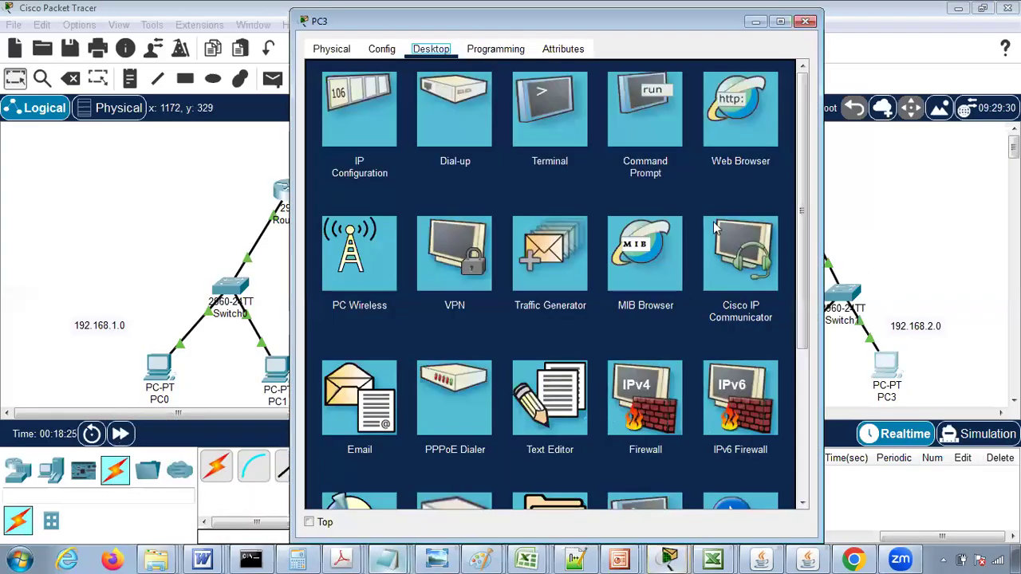
{"action": "left_click", "coordinate": [634, 119]}
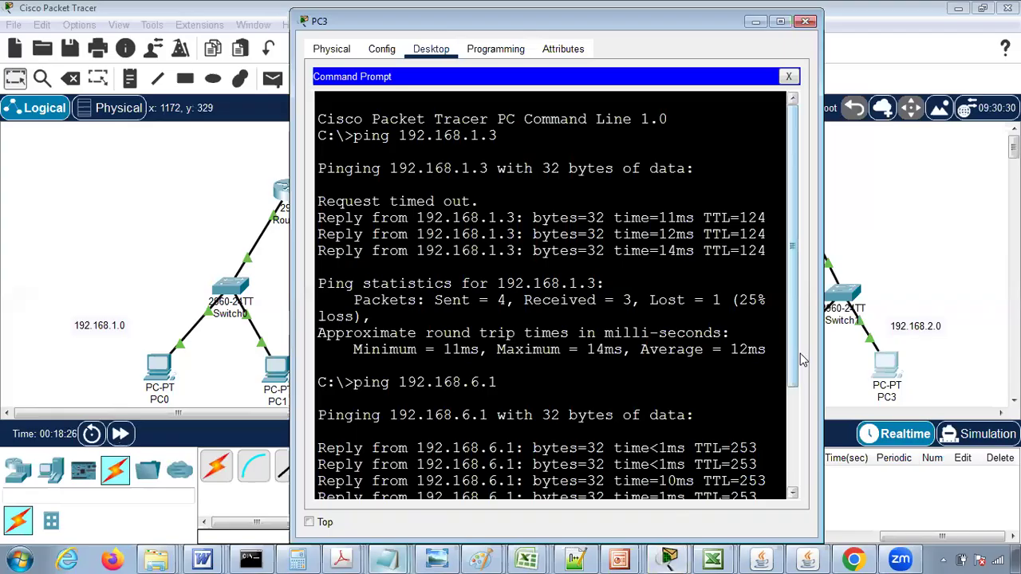
{"action": "left_click_drag", "start_coordinate": [792, 352], "coordinate": [785, 468]}
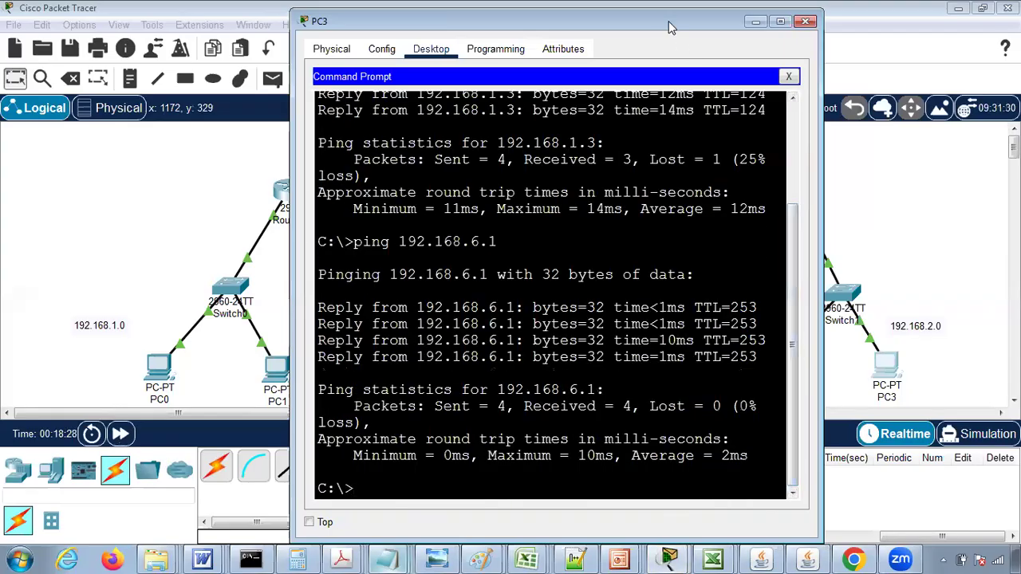
{"action": "left_click_drag", "start_coordinate": [668, 21], "coordinate": [258, 70]}
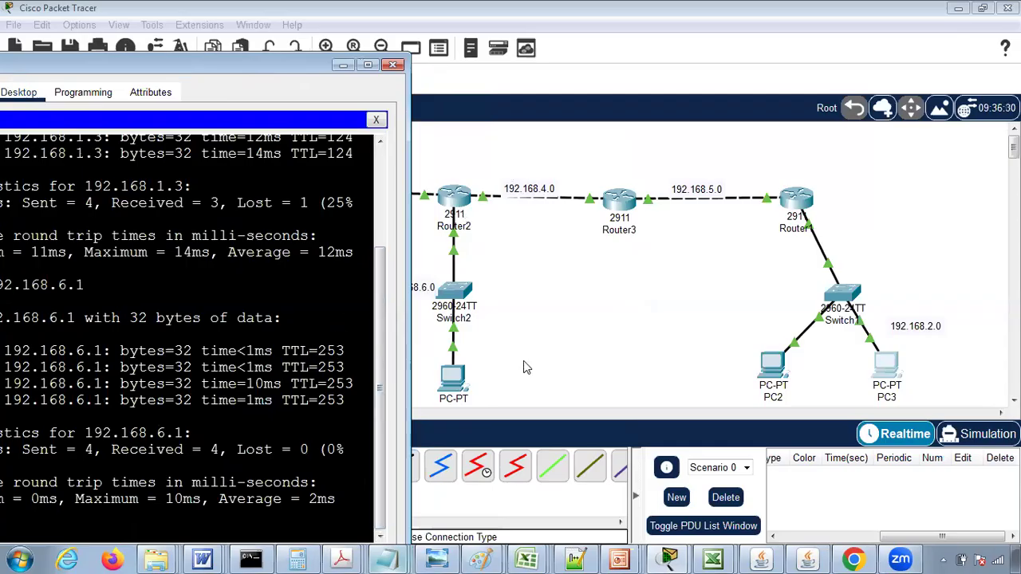
- Review the received TTL, initial TTL and hop count in both rows of the Notepad notes, and close the PC3 window
{"action": "mouse_move", "coordinate": [384, 557]}
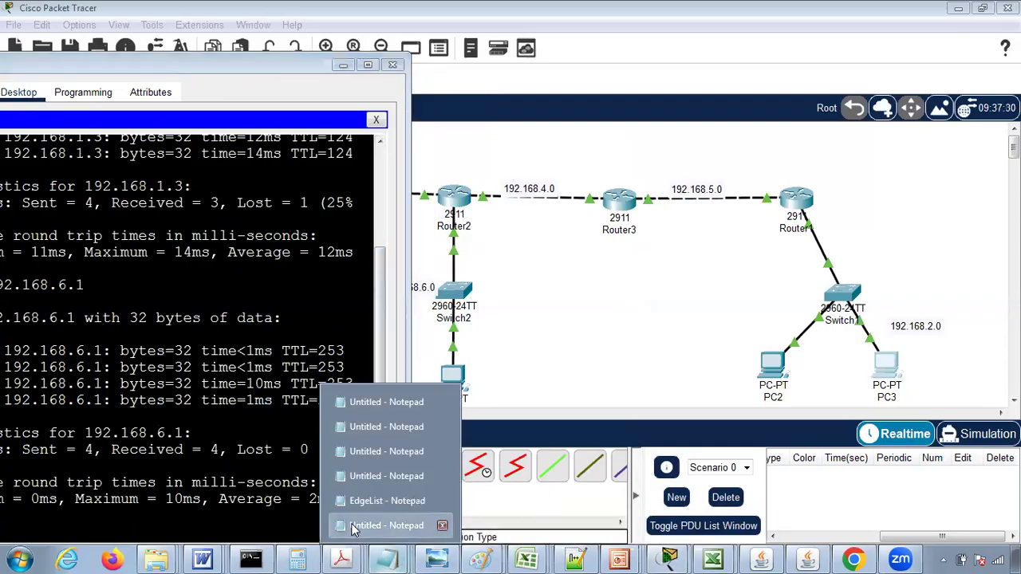
{"action": "left_click", "coordinate": [375, 525]}
{"action": "left_click_drag", "start_coordinate": [283, 321], "coordinate": [591, 242]}
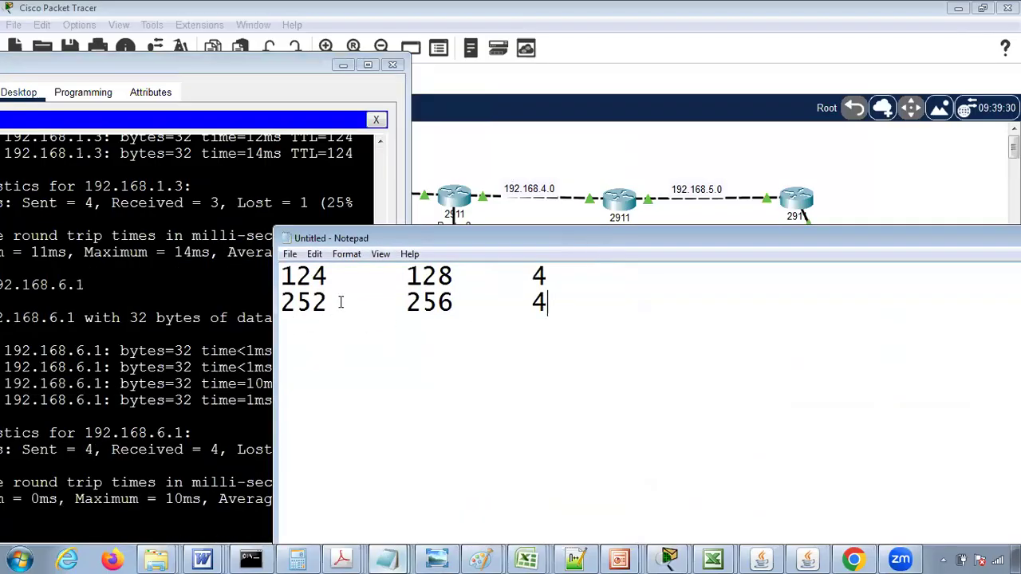
{"action": "left_click_drag", "start_coordinate": [406, 302], "coordinate": [461, 300]}
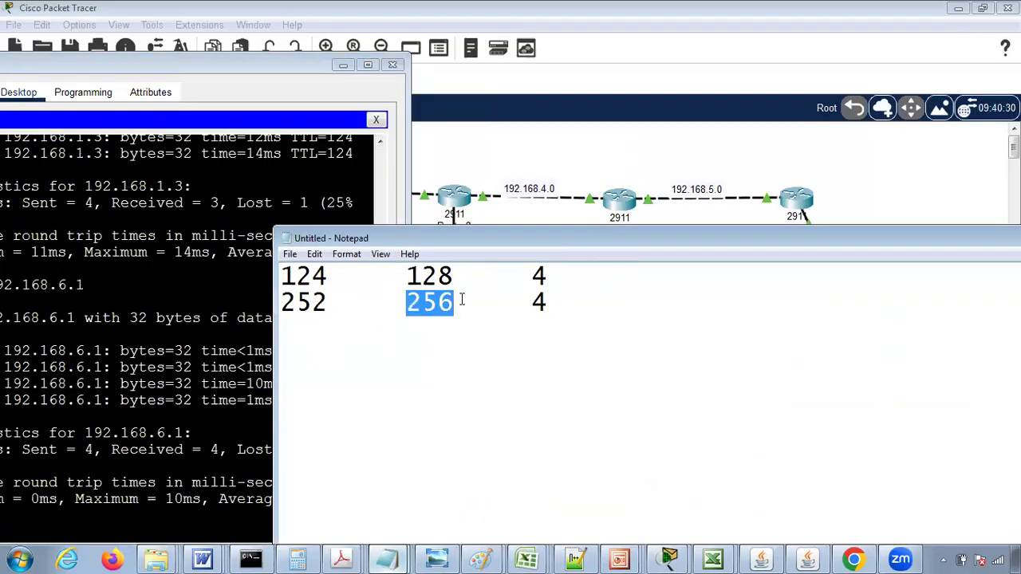
{"action": "left_click_drag", "start_coordinate": [332, 302], "coordinate": [269, 300]}
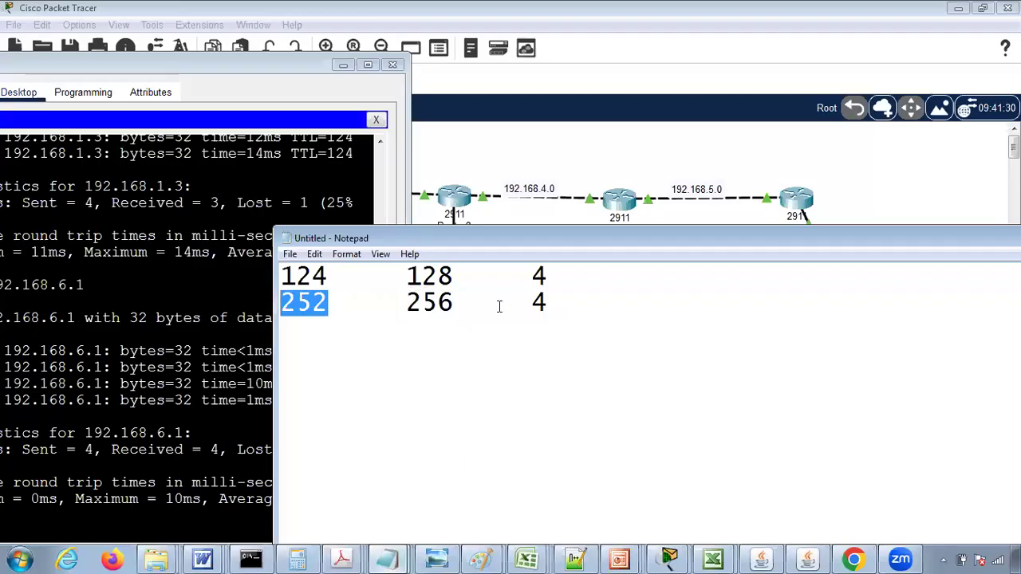
{"action": "left_click_drag", "start_coordinate": [529, 300], "coordinate": [563, 299]}
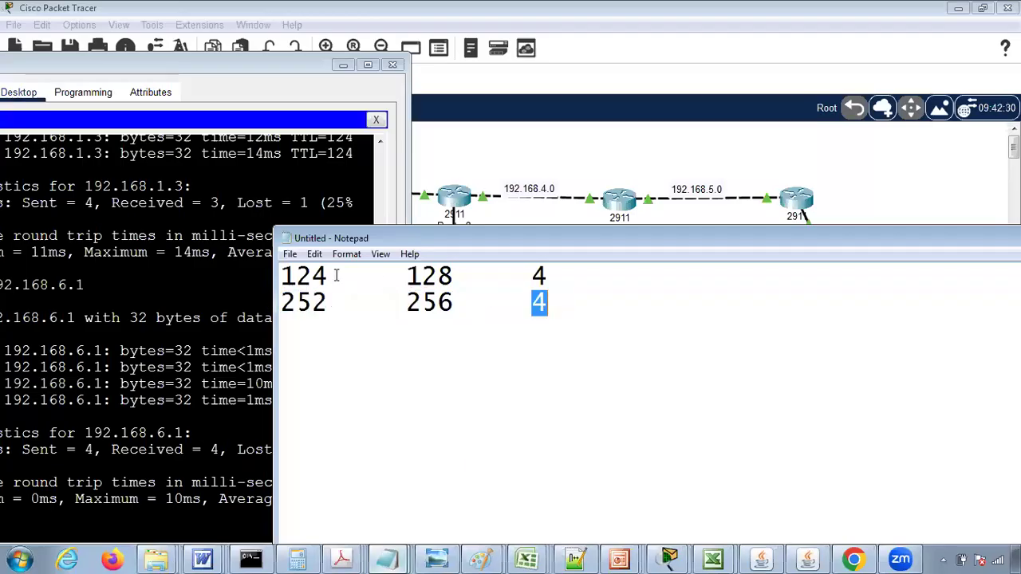
{"action": "left_click_drag", "start_coordinate": [336, 275], "coordinate": [260, 273]}
{"action": "left_click_drag", "start_coordinate": [408, 275], "coordinate": [460, 276]}
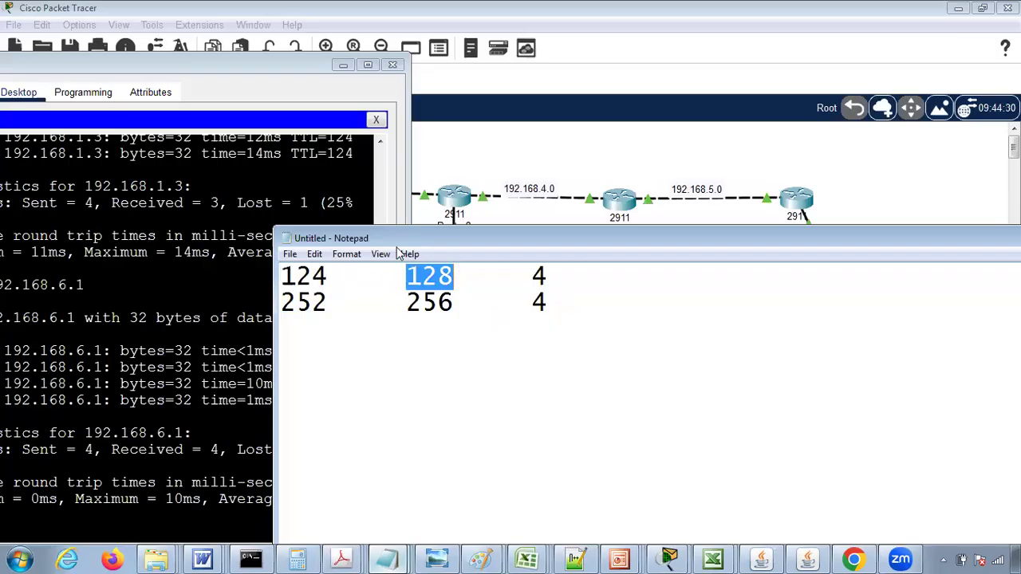
{"action": "left_click", "coordinate": [533, 275]}
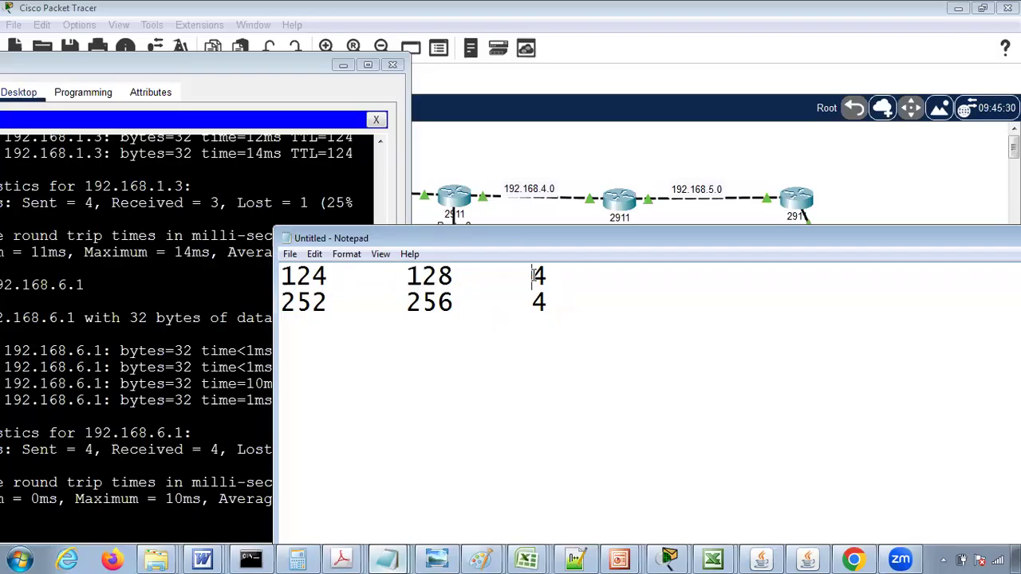
{"action": "left_click_drag", "start_coordinate": [446, 241], "coordinate": [183, 252]}
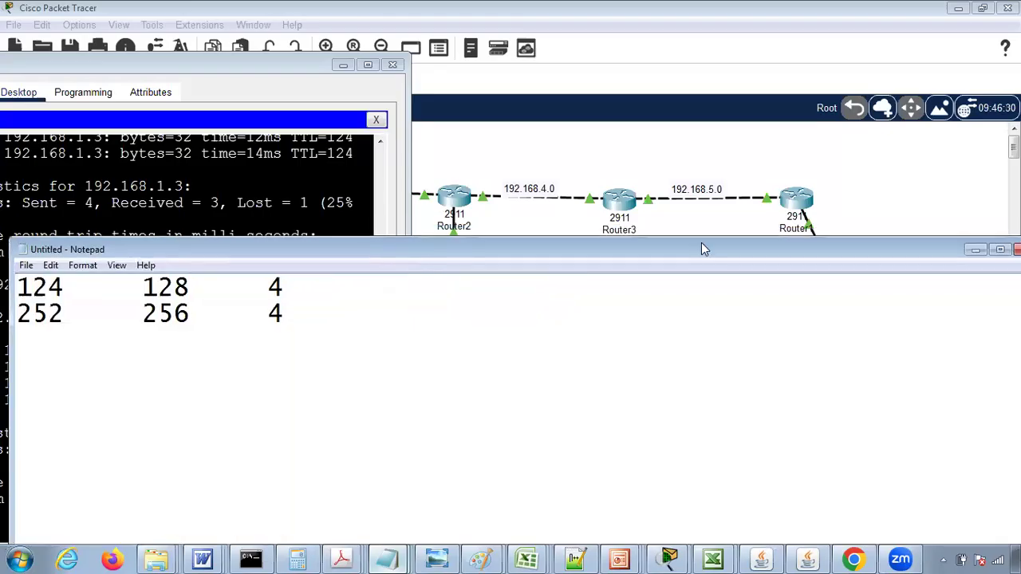
{"action": "left_click", "coordinate": [976, 250]}
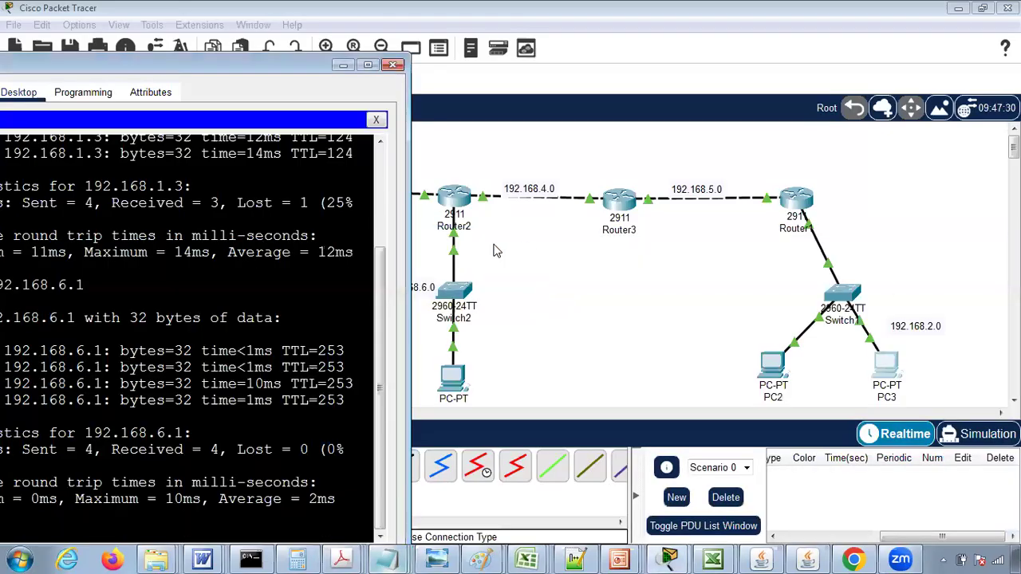
{"action": "left_click", "coordinate": [393, 64]}
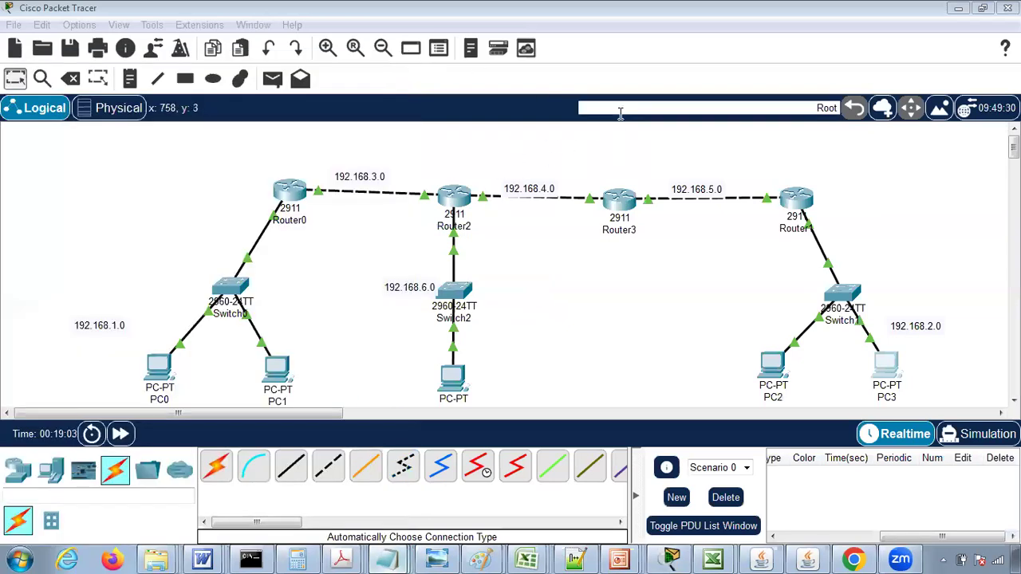
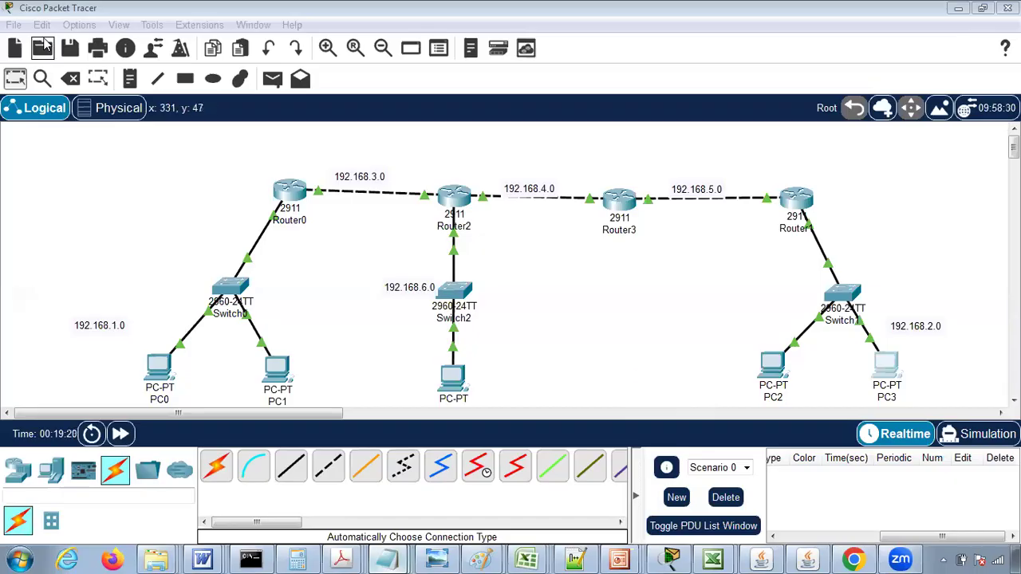
- Save the network topology as a new Packet Tracer activity file named multi-router-communication in the saves folder
{"action": "left_click", "coordinate": [13, 25]}
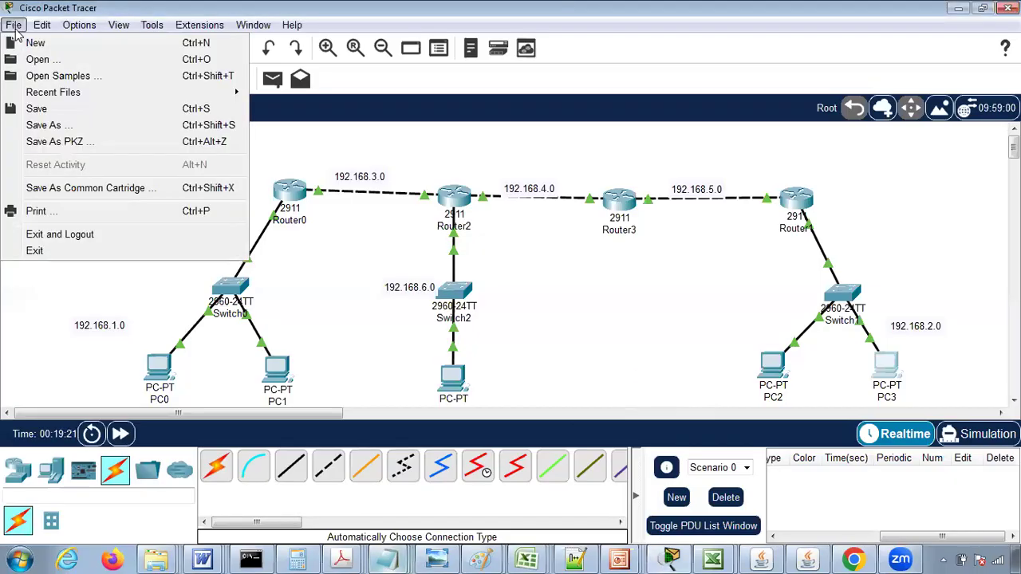
{"action": "left_click", "coordinate": [27, 125]}
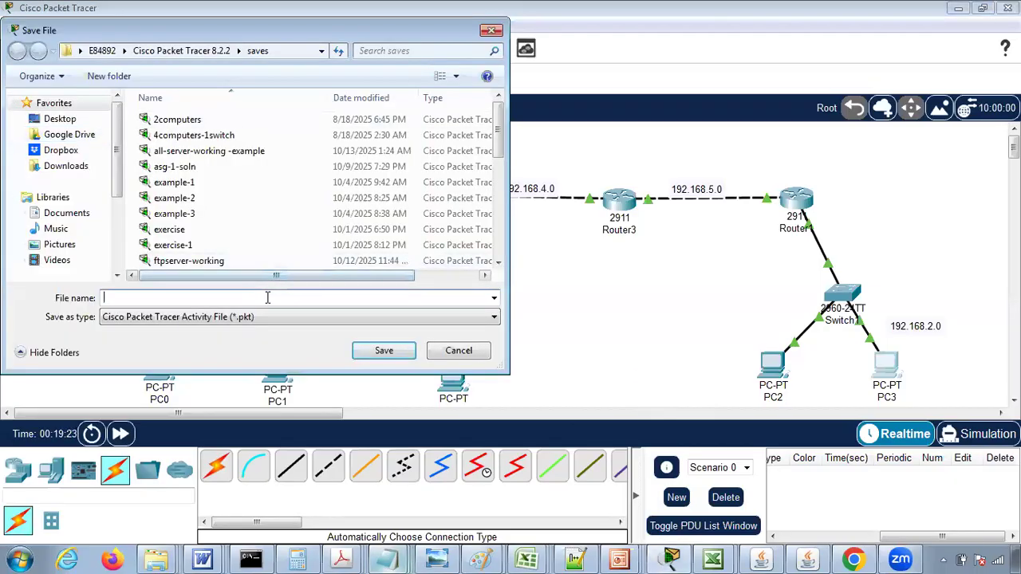
{"action": "type", "text": "router"}
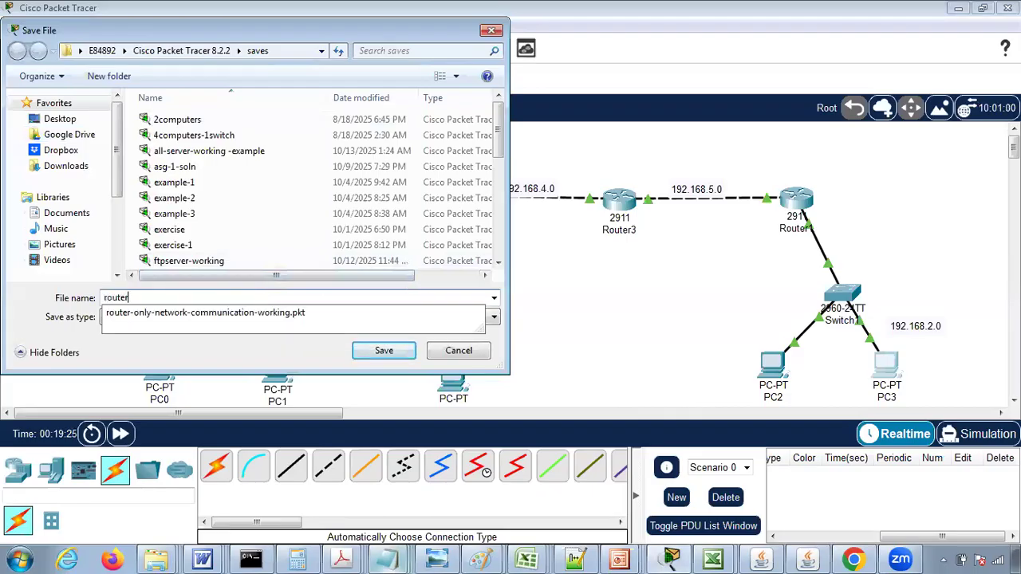
{"action": "key", "text": "Down"}
{"action": "key", "text": "BackSpace"}
{"action": "key", "text": "BackSpace"}
{"action": "key", "text": "BackSpace"}
{"action": "key", "text": "BackSpace"}
{"action": "key", "text": "BackSpace"}
{"action": "key", "text": "BackSpace"}
{"action": "key", "text": "BackSpace"}
{"action": "key", "text": "BackSpace"}
{"action": "key", "text": "BackSpace"}
{"action": "key", "text": "BackSpace"}
{"action": "key", "text": "BackSpace"}
{"action": "key", "text": "BackSpace"}
{"action": "key", "text": "BackSpace"}
{"action": "key", "text": "BackSpace"}
{"action": "key", "text": "BackSpace"}
{"action": "key", "text": "BackSpace"}
{"action": "key", "text": "BackSpace"}
{"action": "key", "text": "BackSpace"}
{"action": "key", "text": "BackSpace"}
{"action": "key", "text": "BackSpace"}
{"action": "type", "text": "multi"}
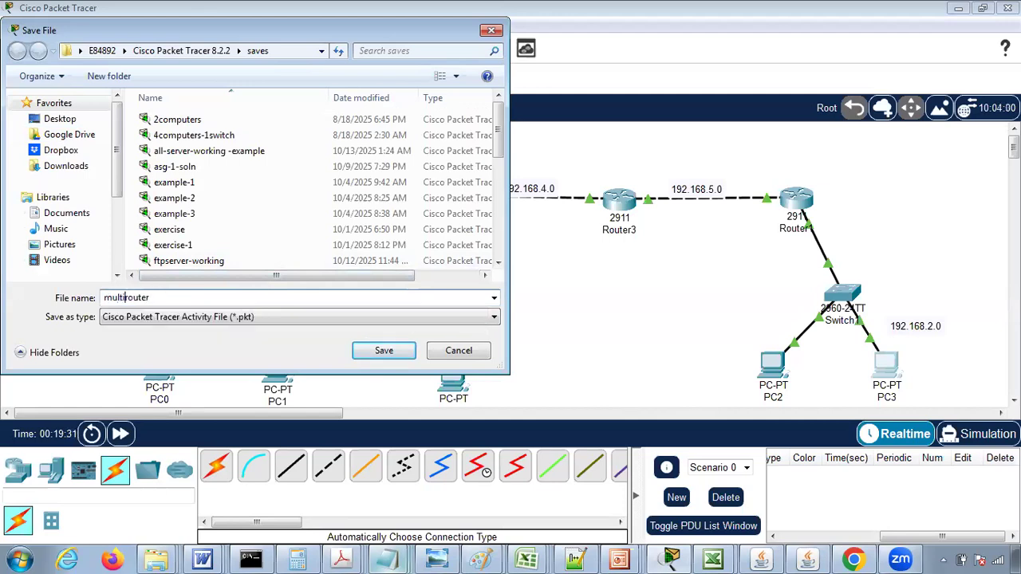
{"action": "type", "text": "-"}
{"action": "key", "text": "End"}
{"action": "type", "text": "-communicat"}
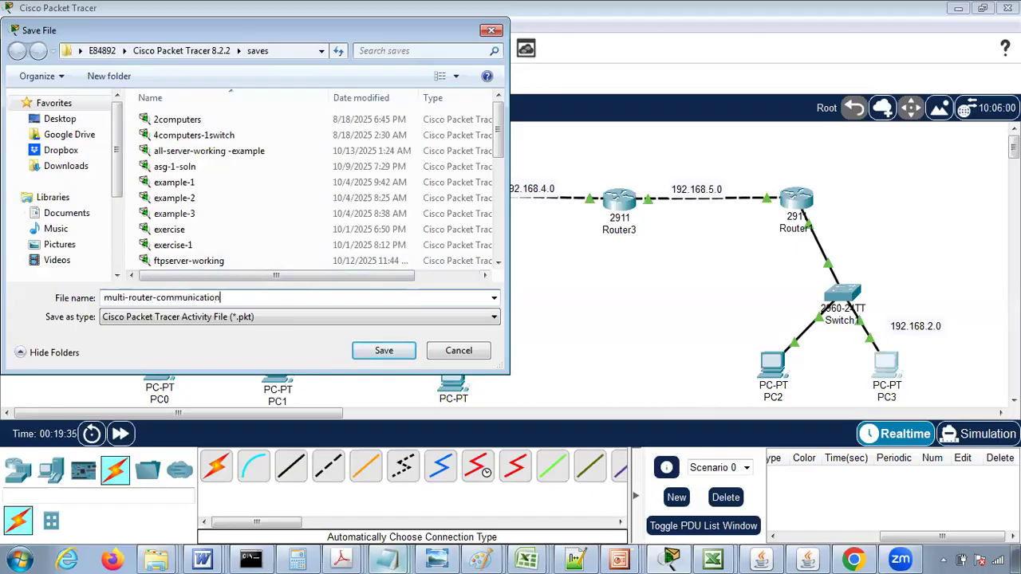
{"action": "left_click", "coordinate": [384, 351]}
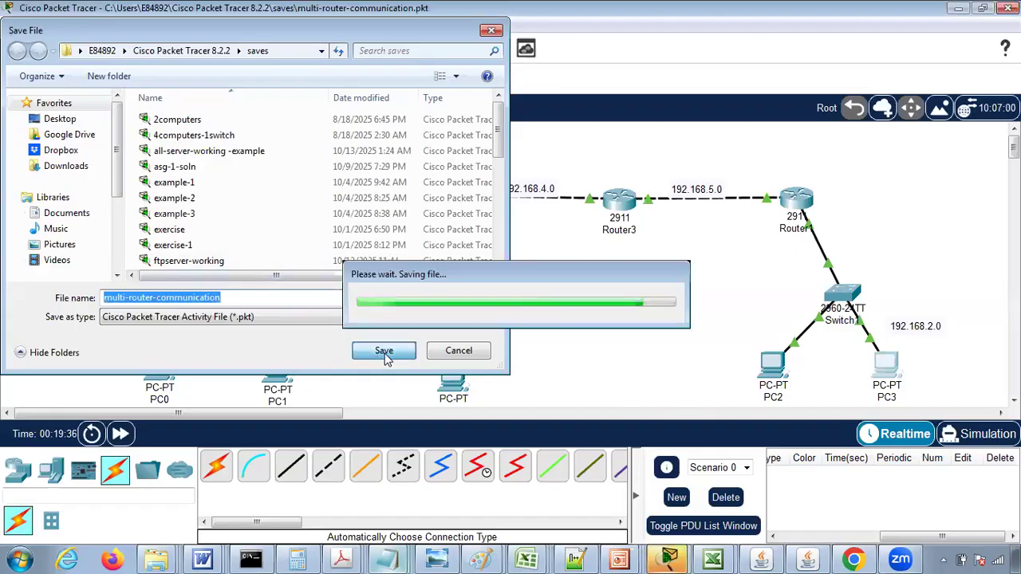